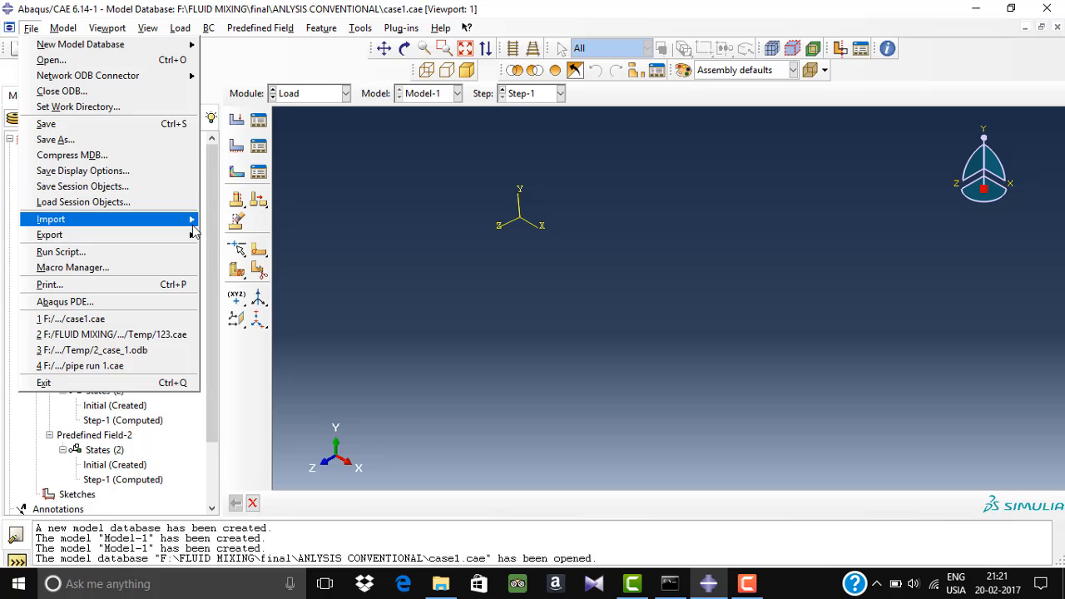
- Import the IGES file "conventional fluid region converging pipe and exhaust larger dia with reducer.IGS" as a part with default repair options
mouse_move(191, 219)
click(221, 235)
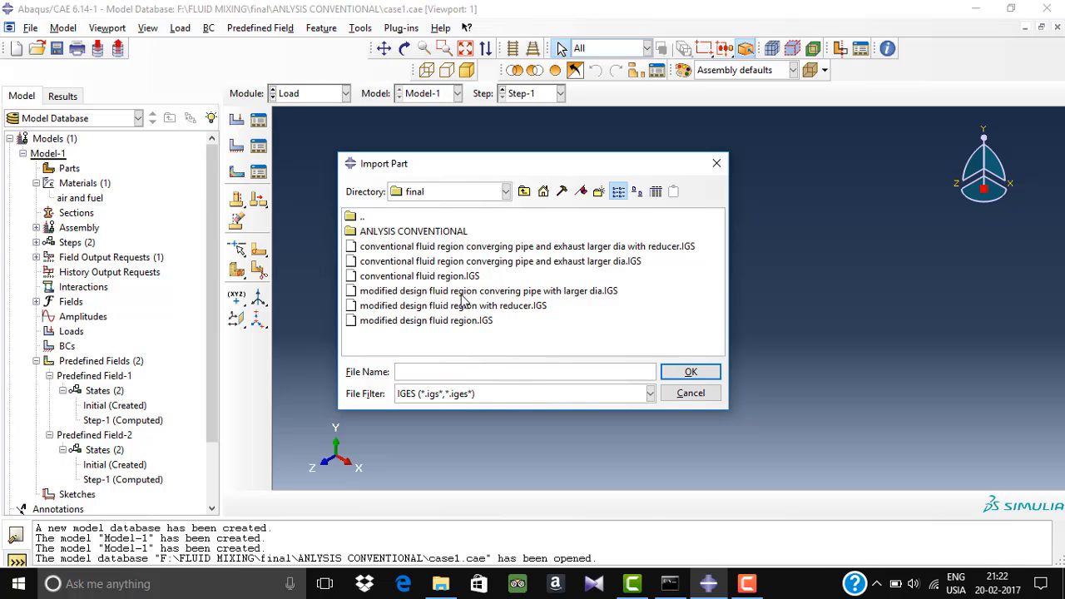
click(493, 248)
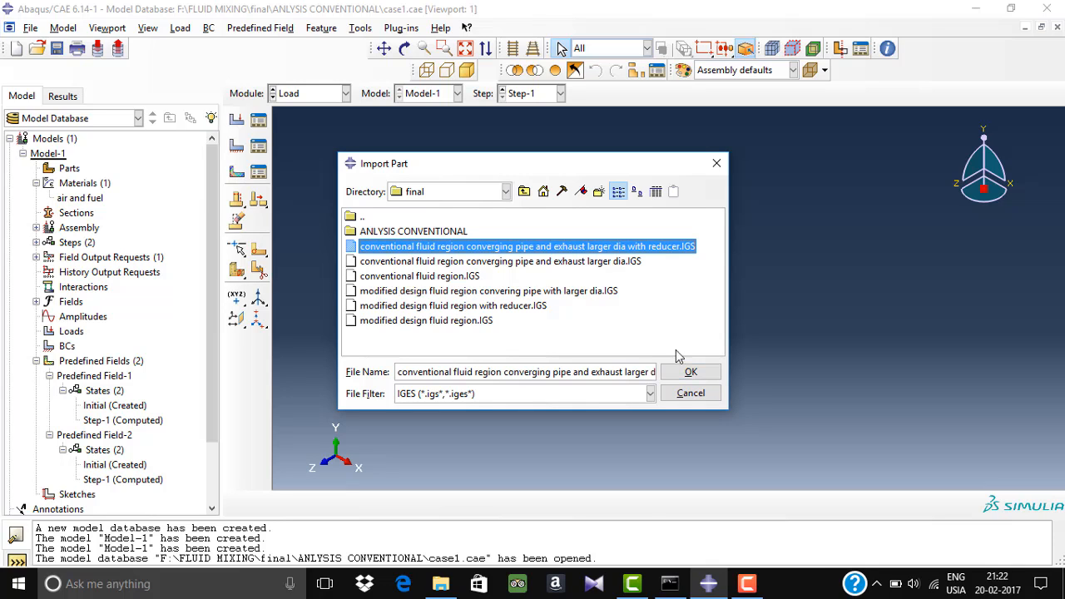
click(689, 372)
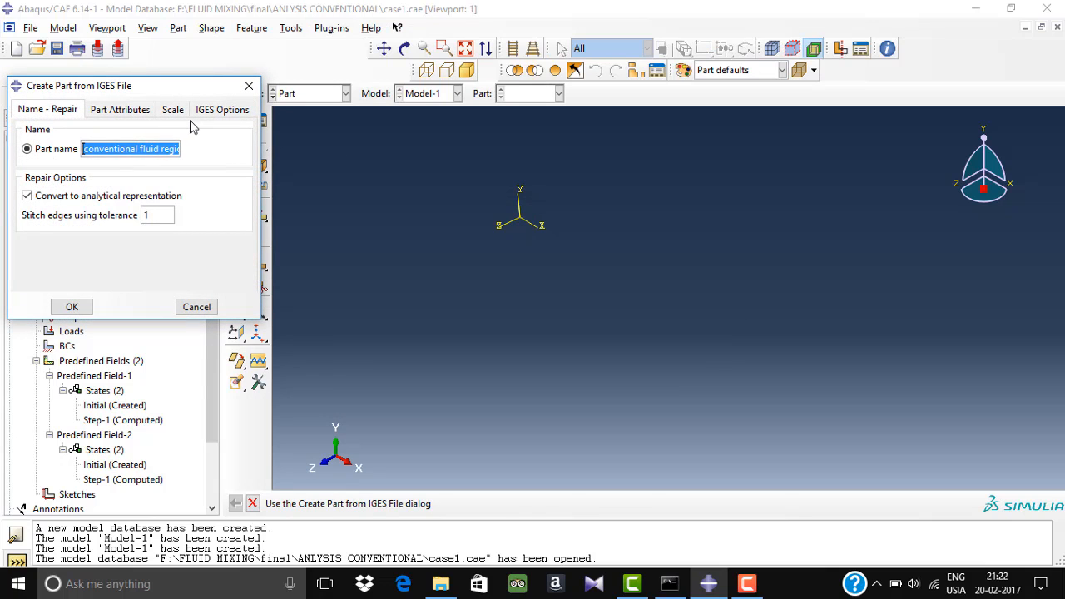
click(72, 307)
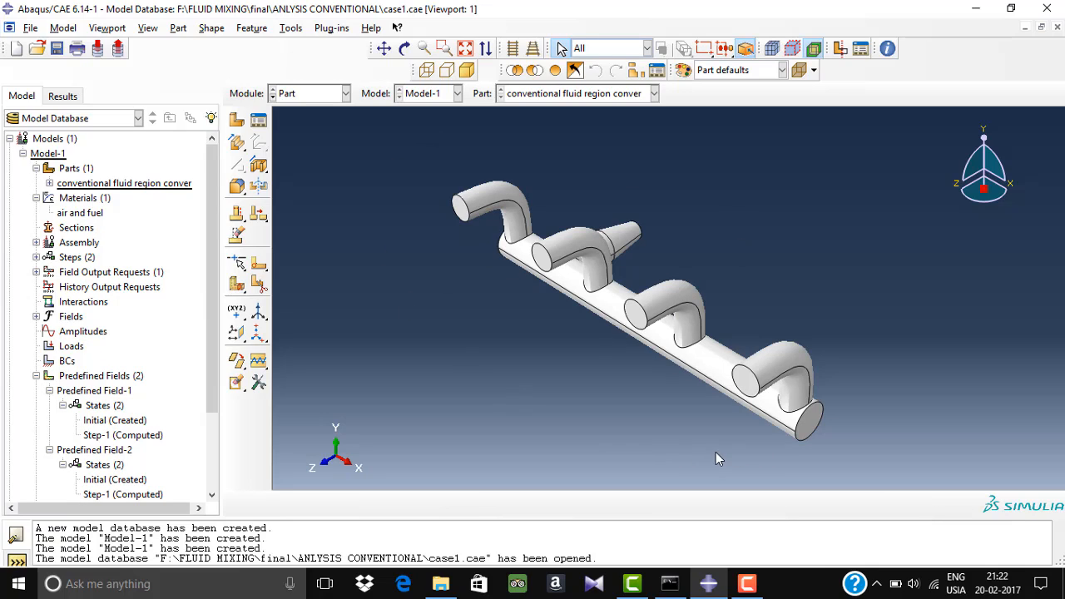
- Switch to the Property module and open the existing "air and fuel" material for editing
click(344, 93)
click(304, 125)
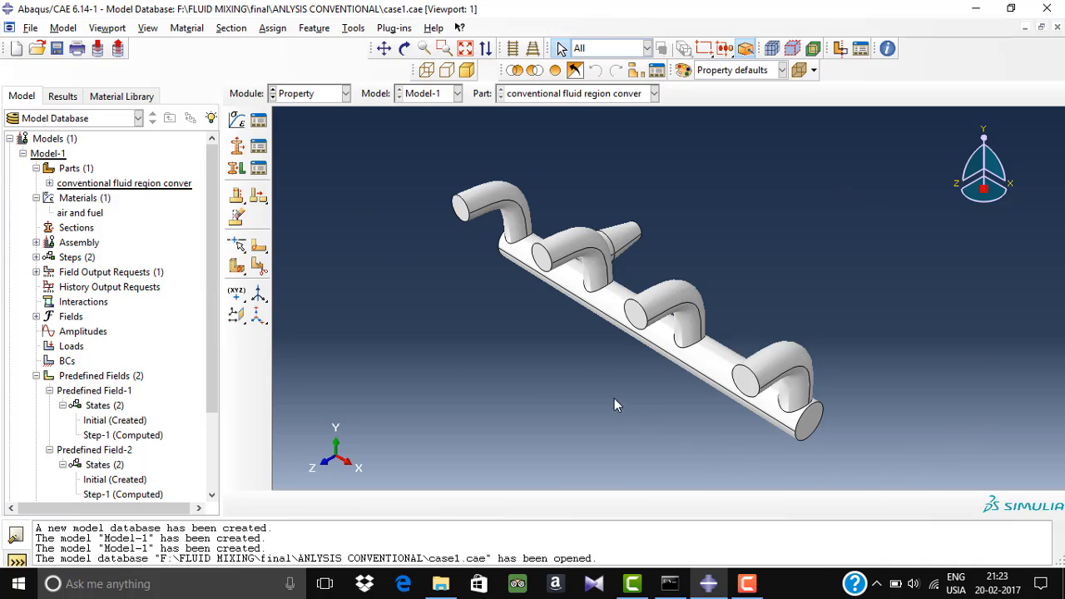
click(259, 122)
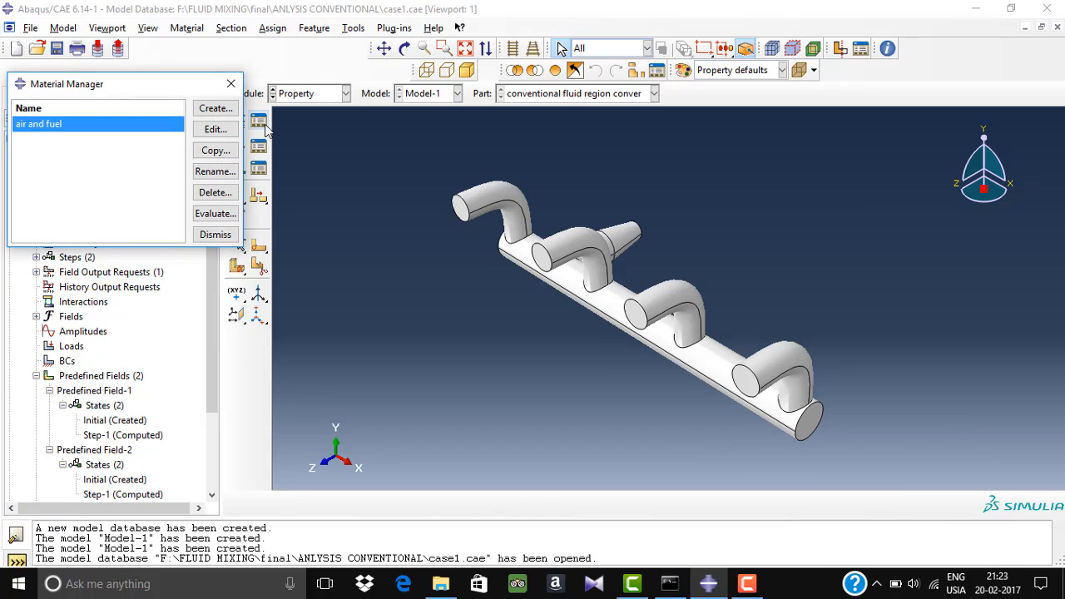
click(218, 110)
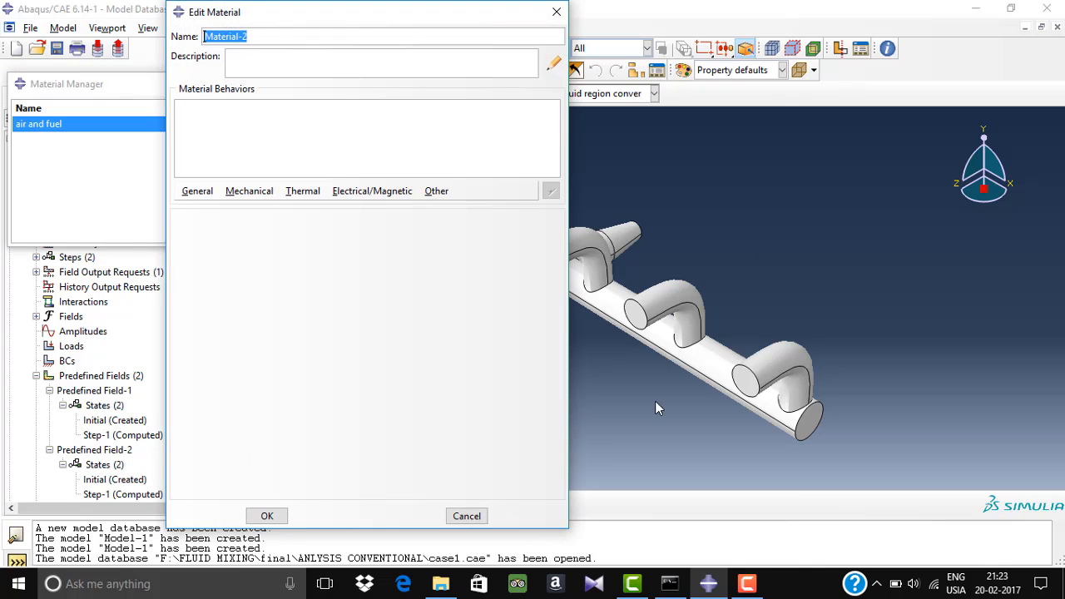
click(557, 11)
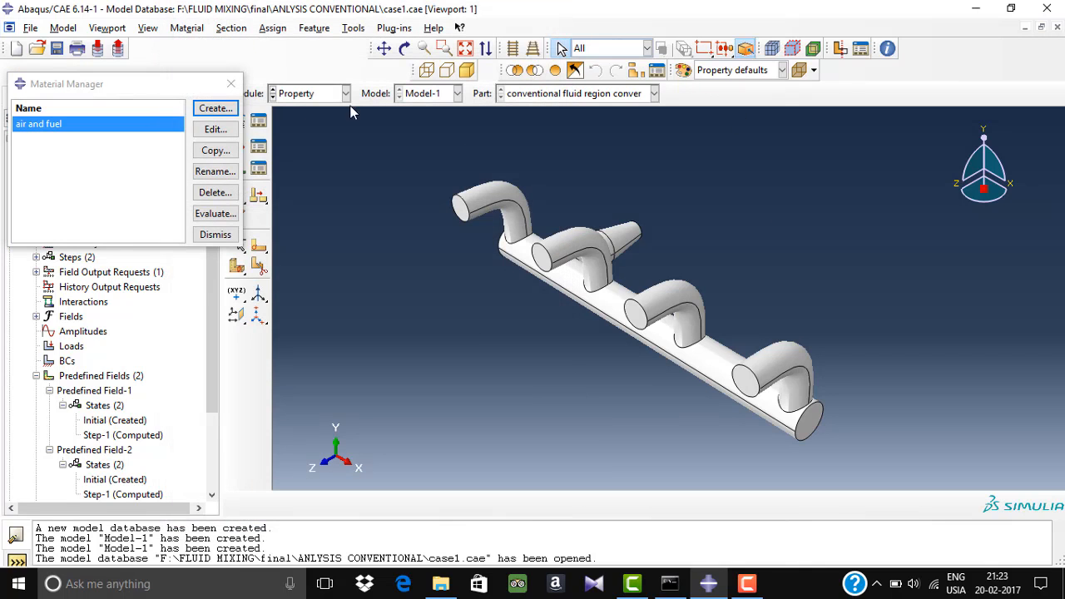
click(215, 129)
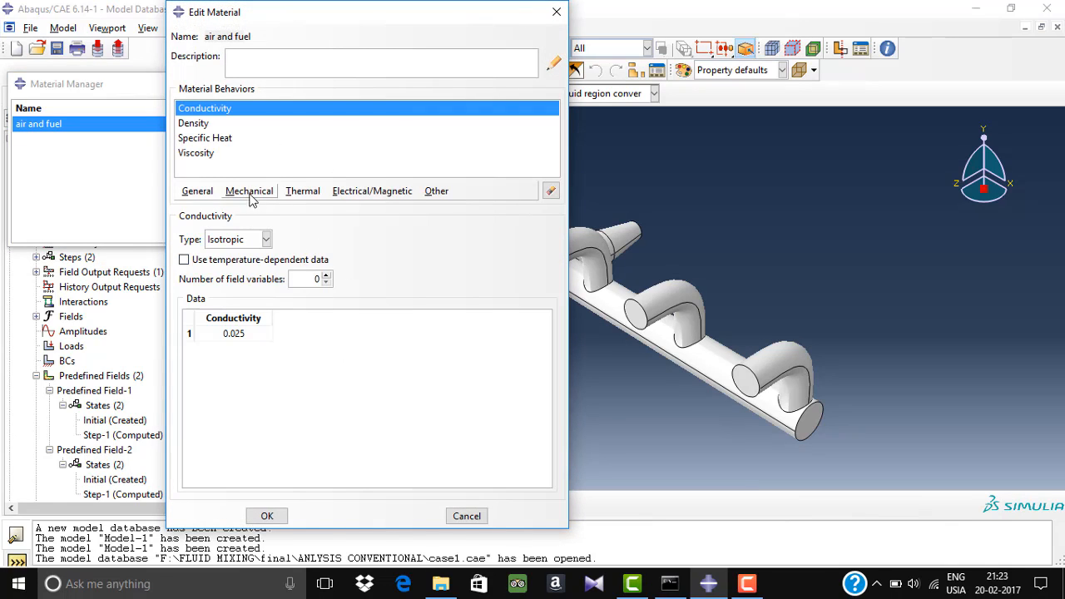
- Examine the material's density, specific heat and viscosity entries and the general, mechanical and thermal behaviors available for it
click(202, 126)
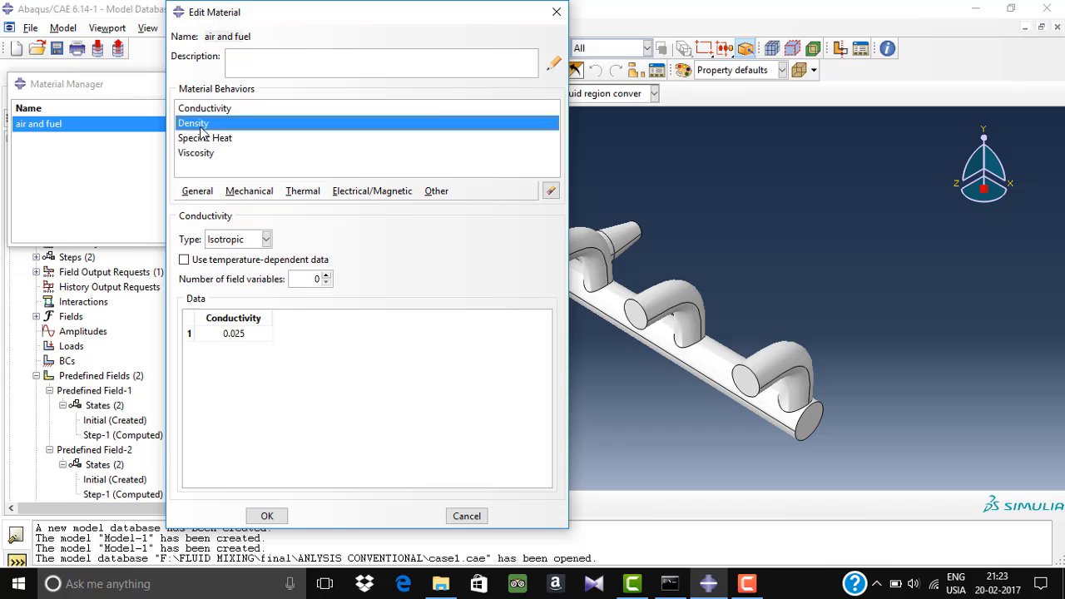
click(203, 140)
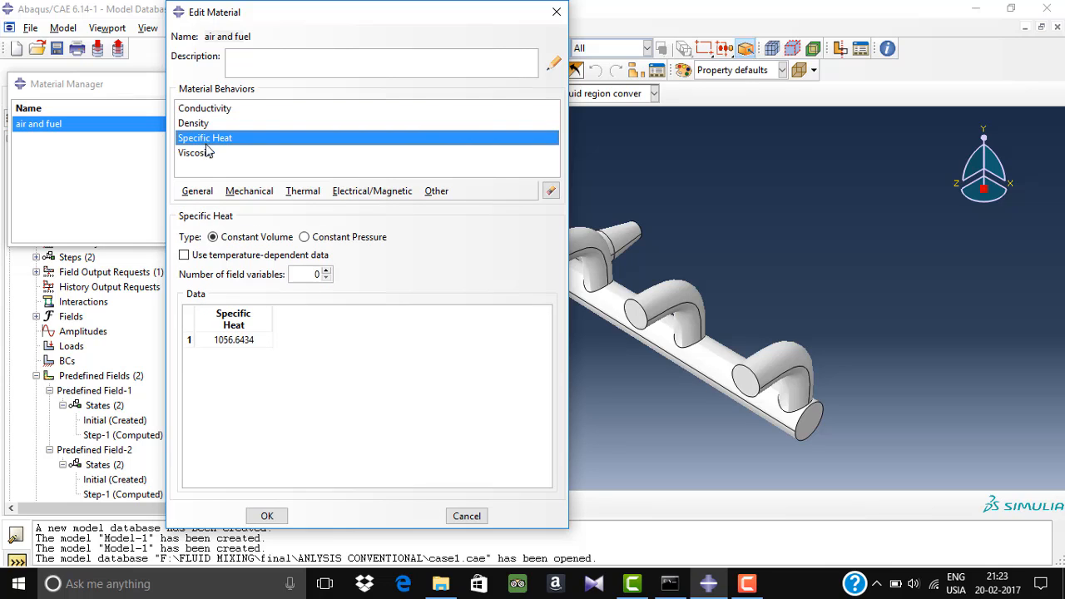
click(207, 157)
click(245, 193)
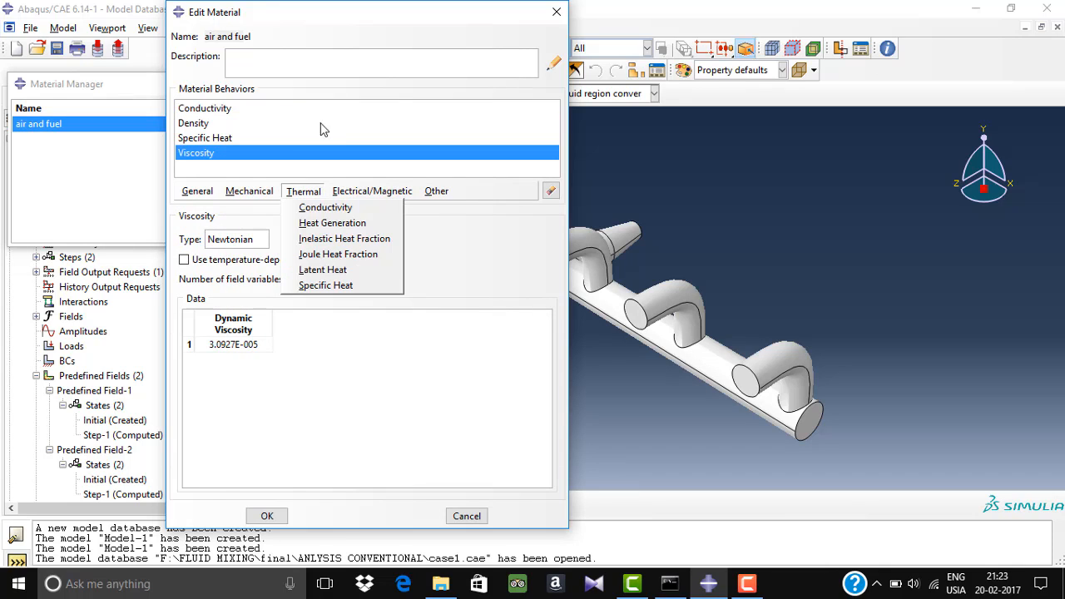
click(264, 195)
click(264, 196)
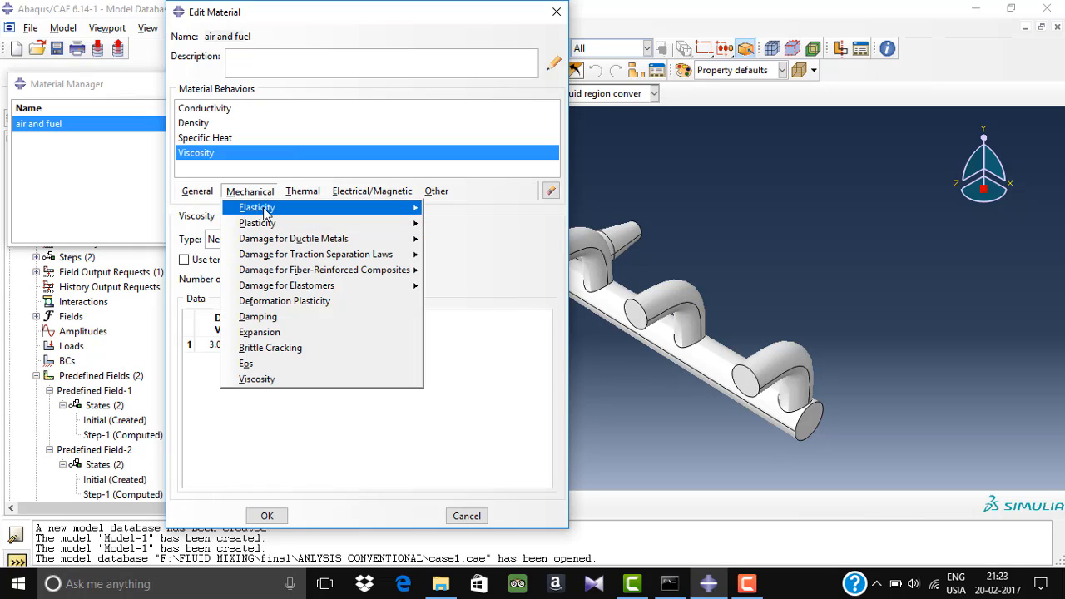
mouse_move(265, 209)
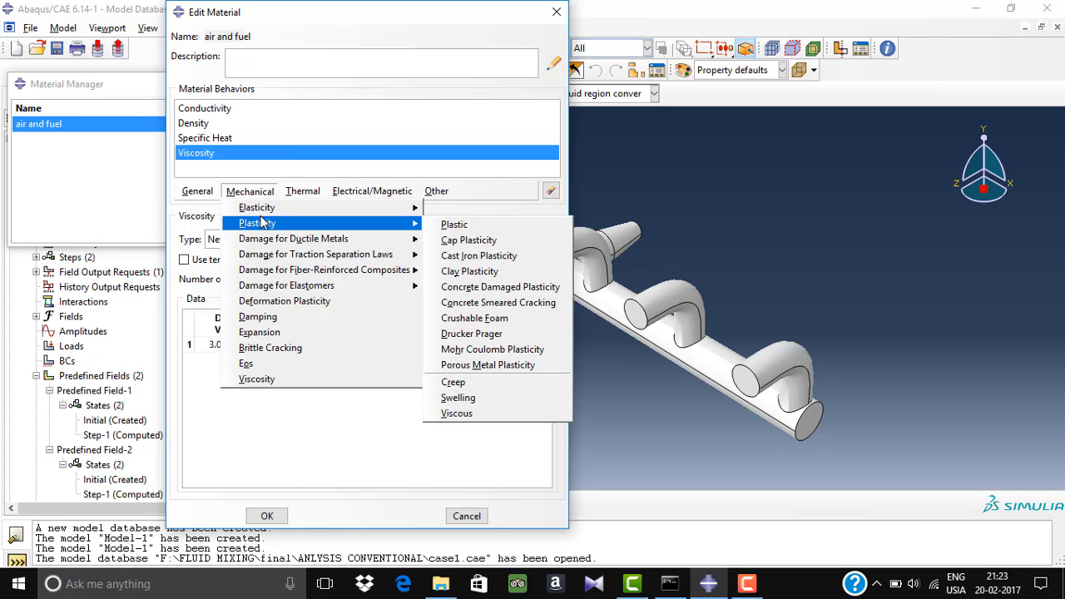
mouse_move(208, 193)
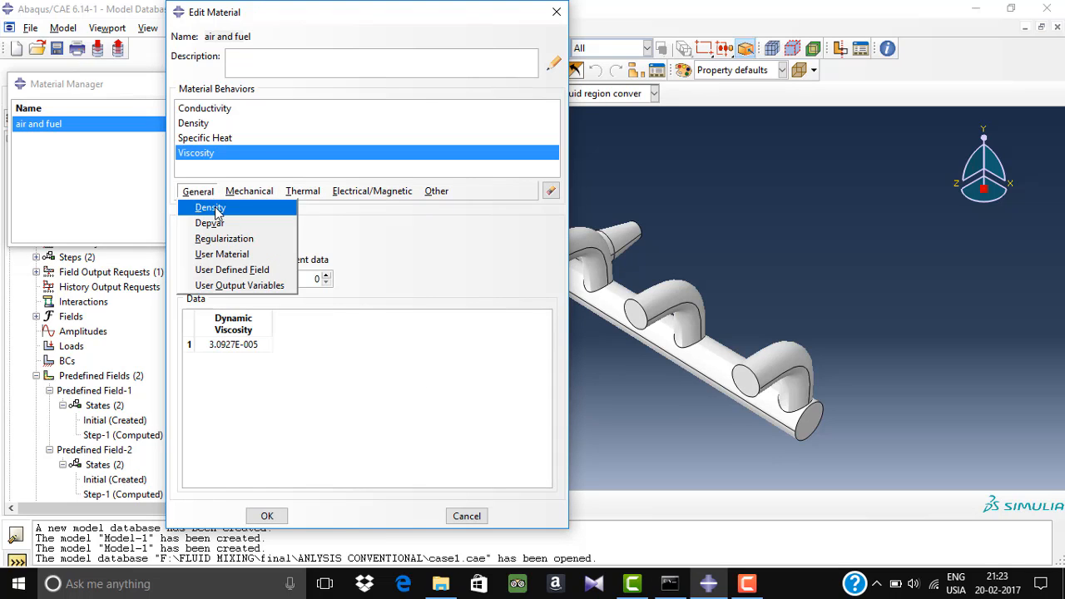
mouse_move(302, 195)
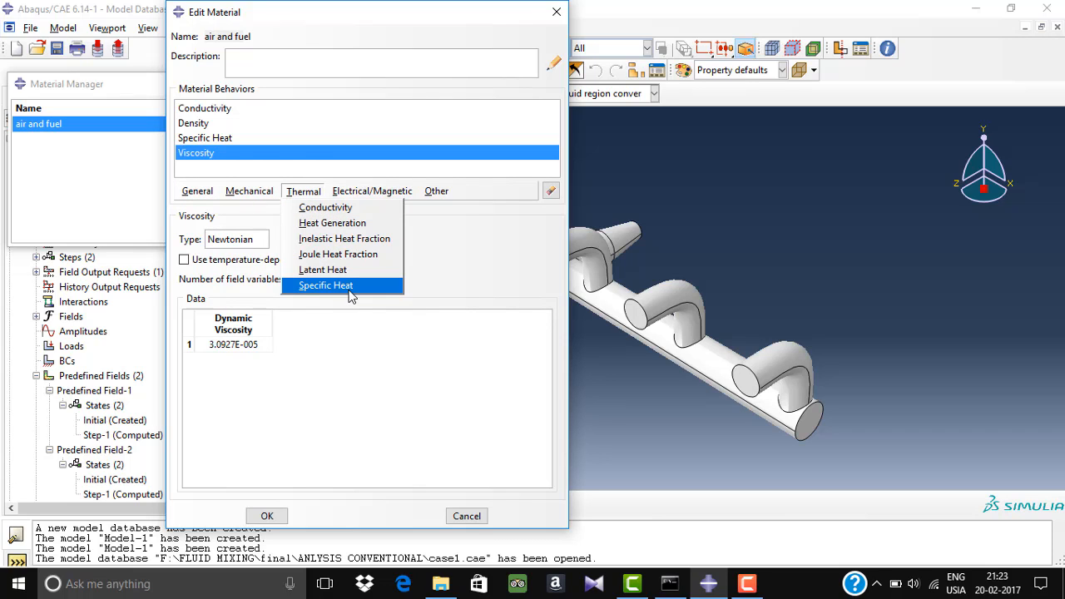
- Review the conductivity, specific heat, viscosity and density definitions of the "air and fuel" material, then accept it and close the Material Manager
click(327, 208)
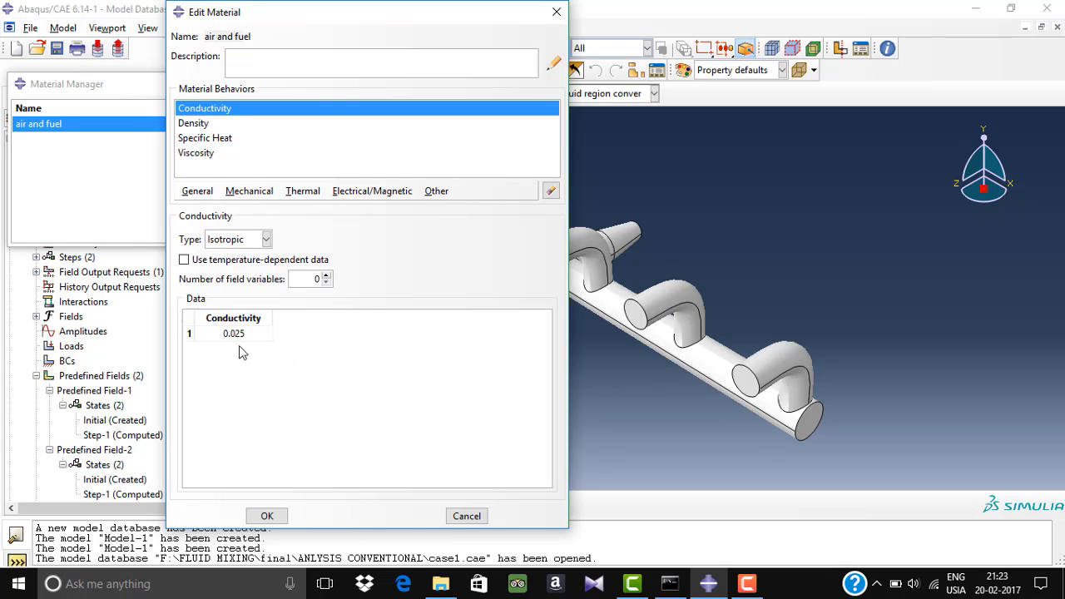
click(309, 197)
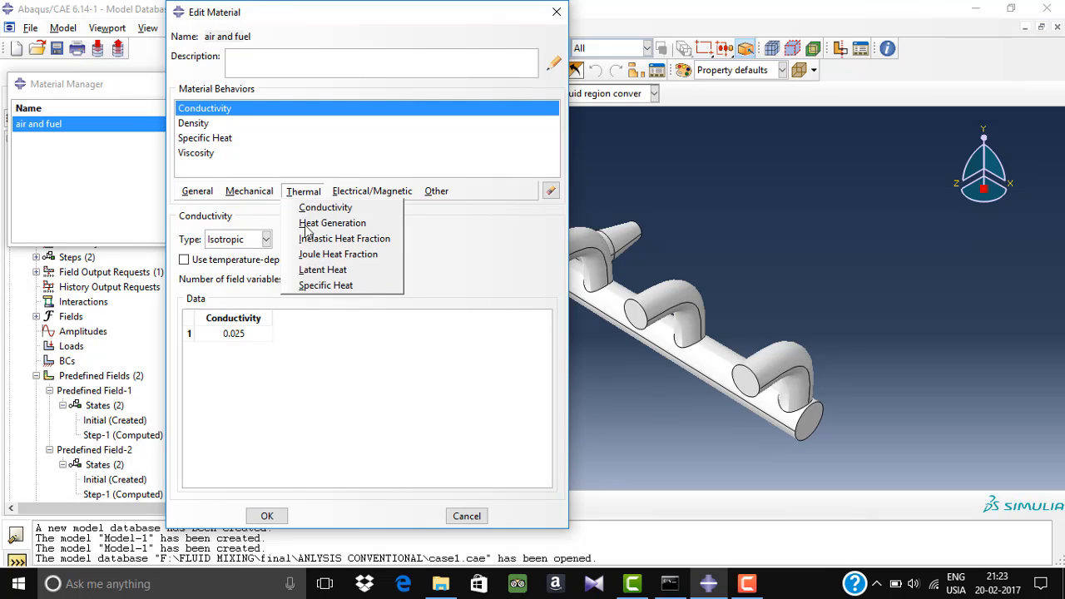
click(325, 287)
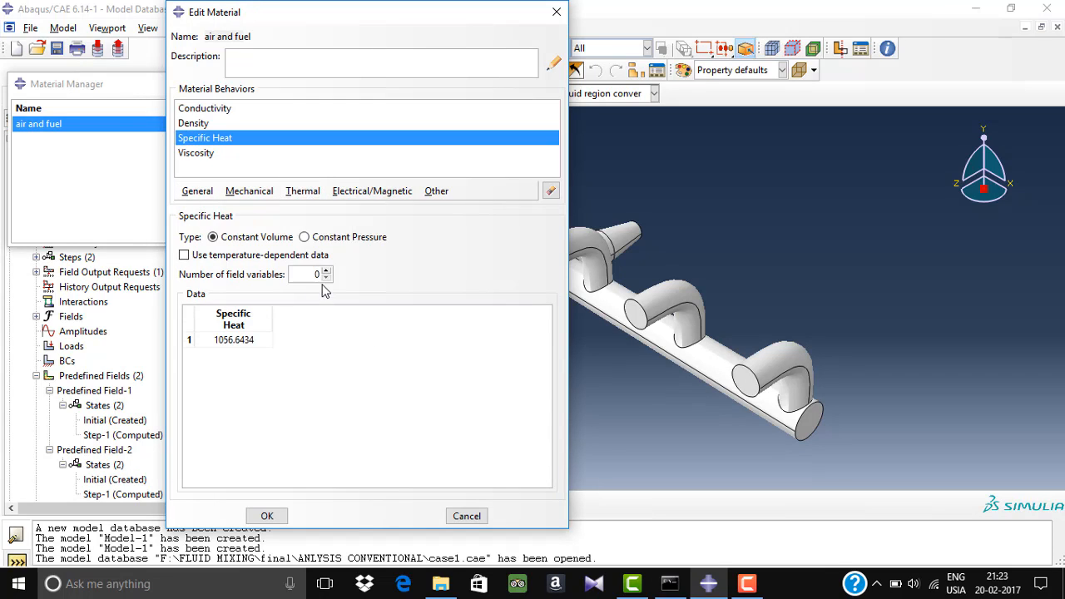
click(244, 193)
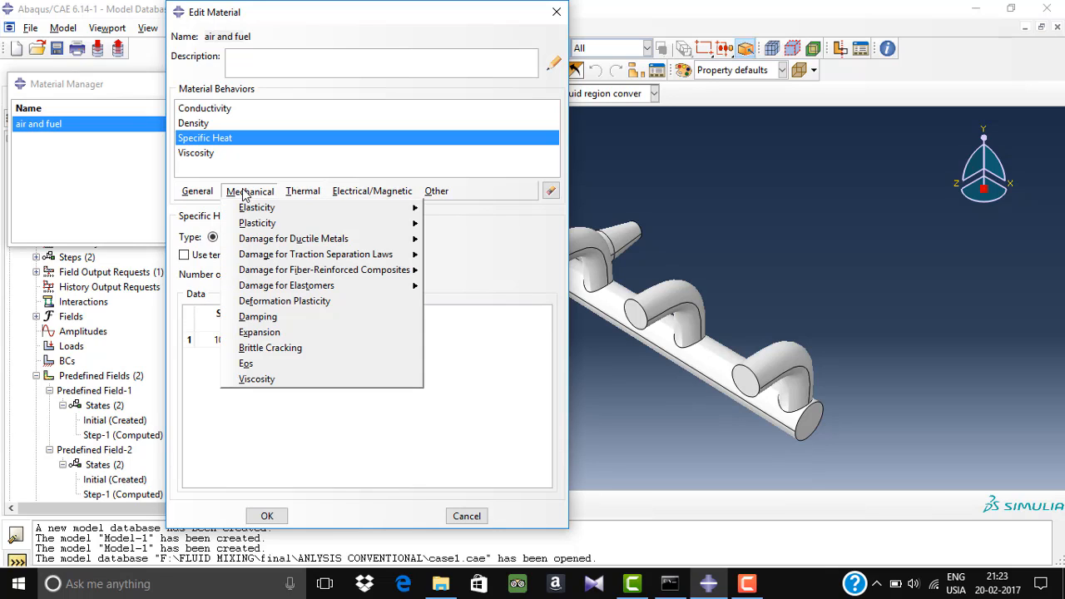
click(297, 380)
click(198, 192)
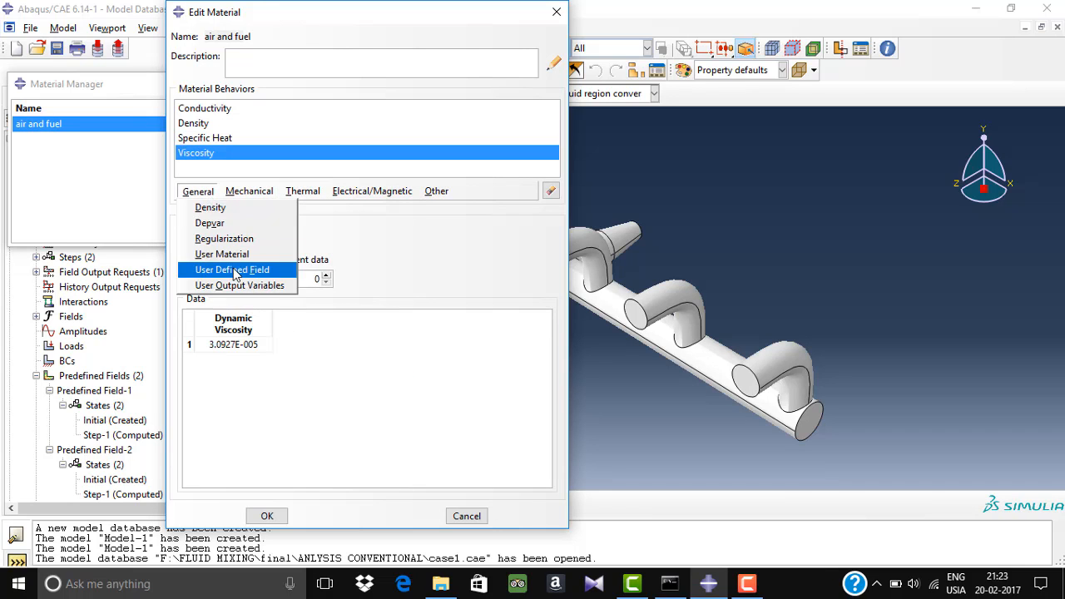
click(209, 207)
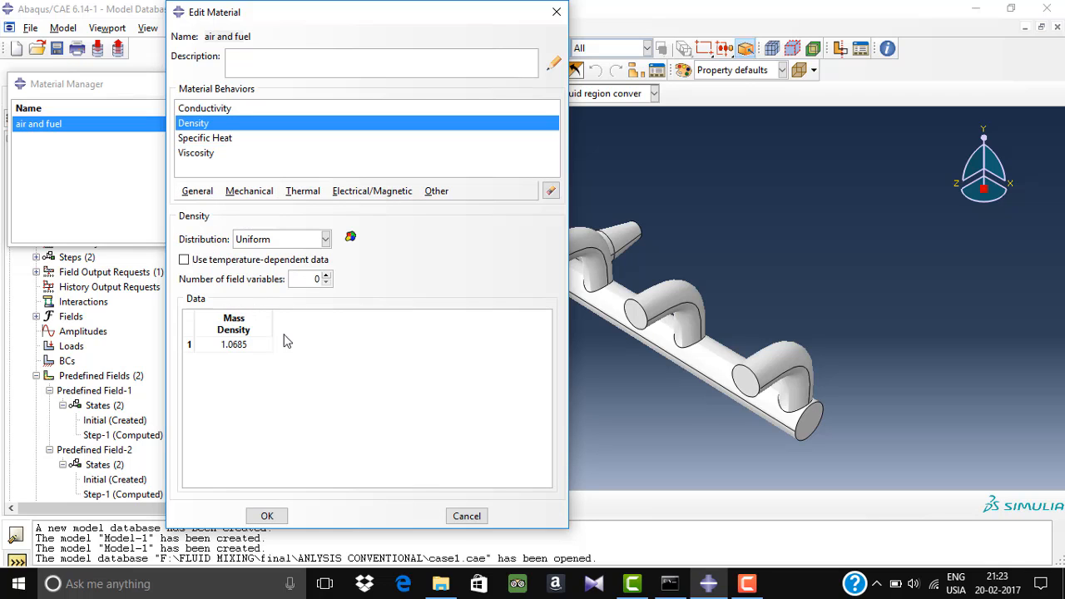
click(267, 516)
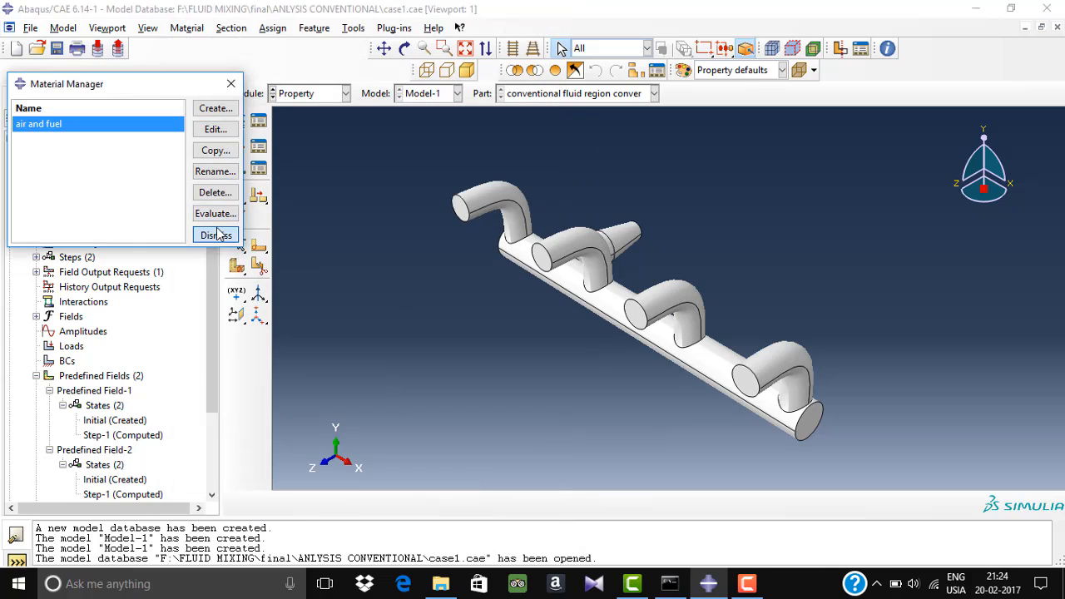
click(215, 234)
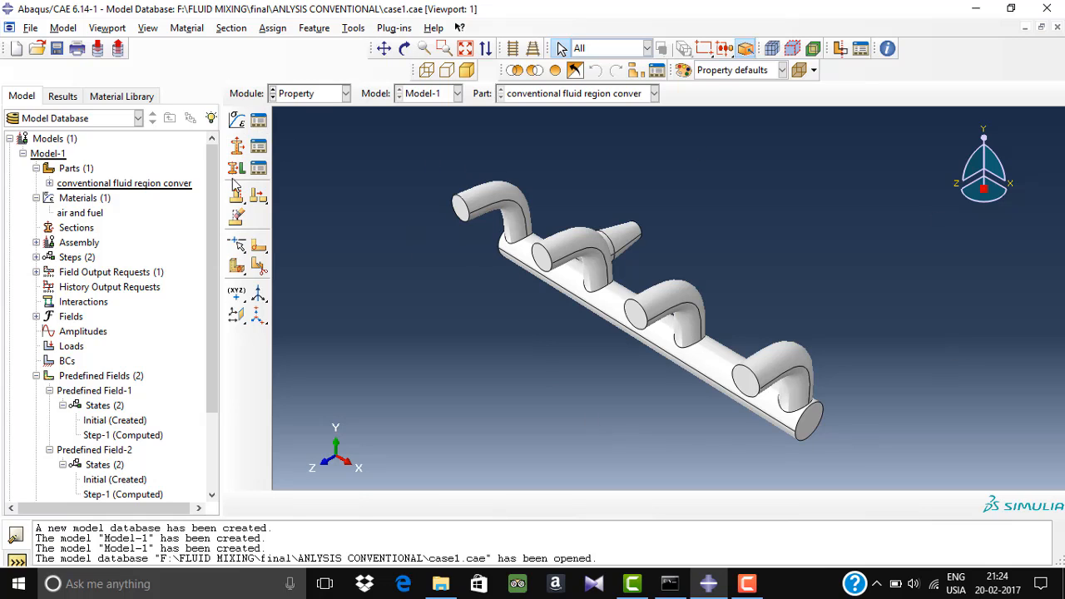
- Create a homogeneous fluid section named "air and fuel mixture" that uses the "air and fuel" material
click(258, 169)
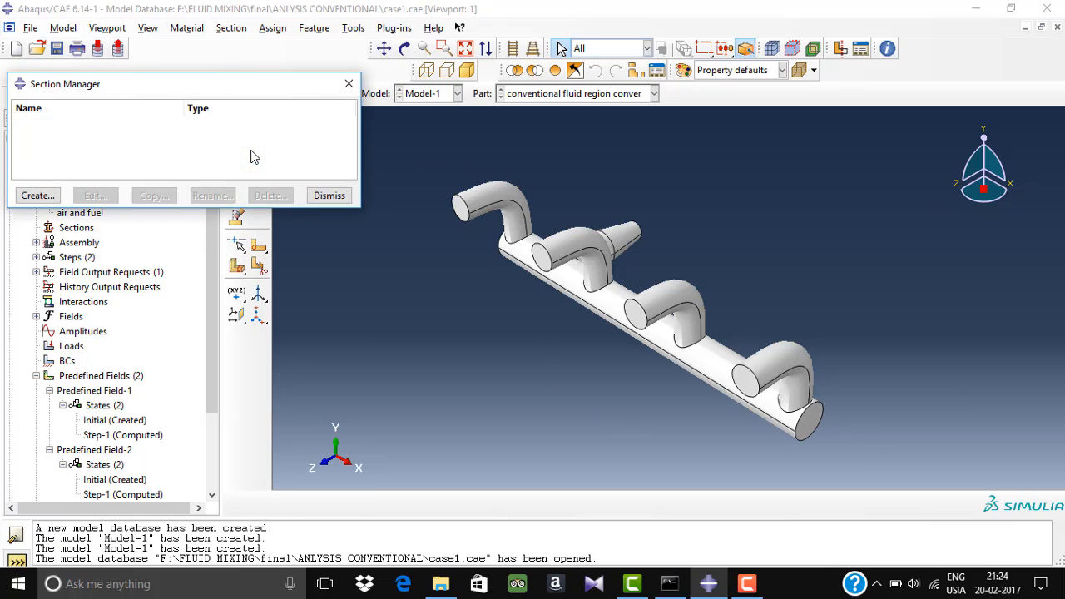
click(38, 195)
key(BackSpace)
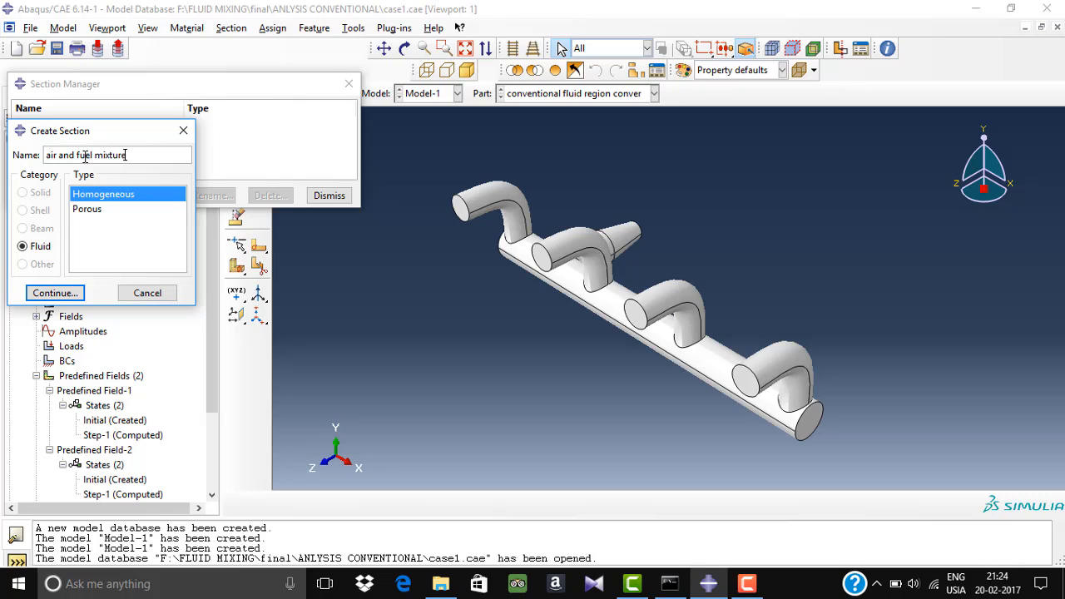
click(56, 294)
click(57, 175)
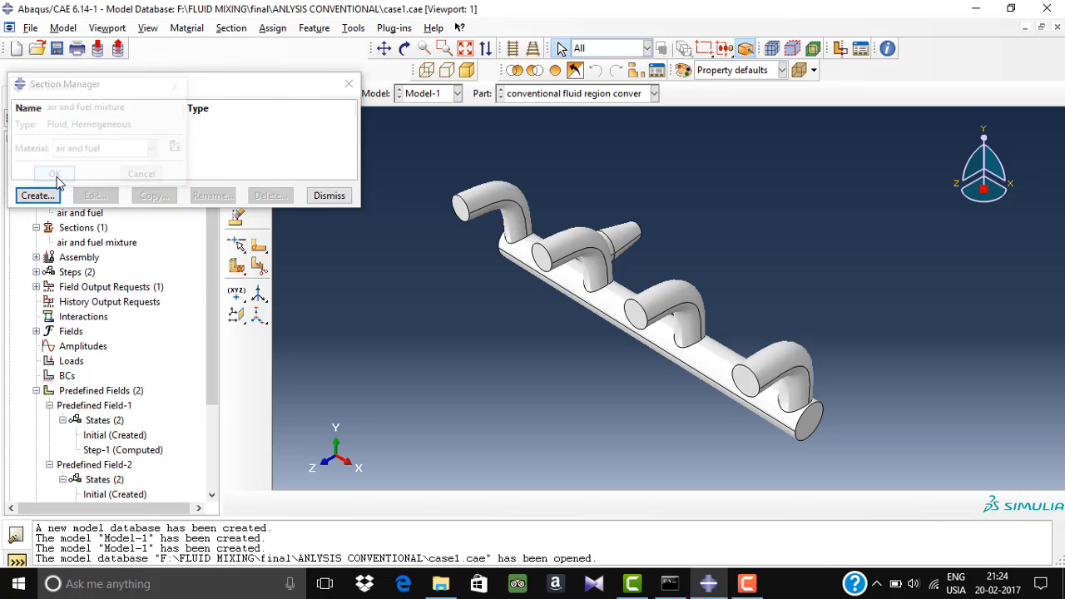
click(330, 196)
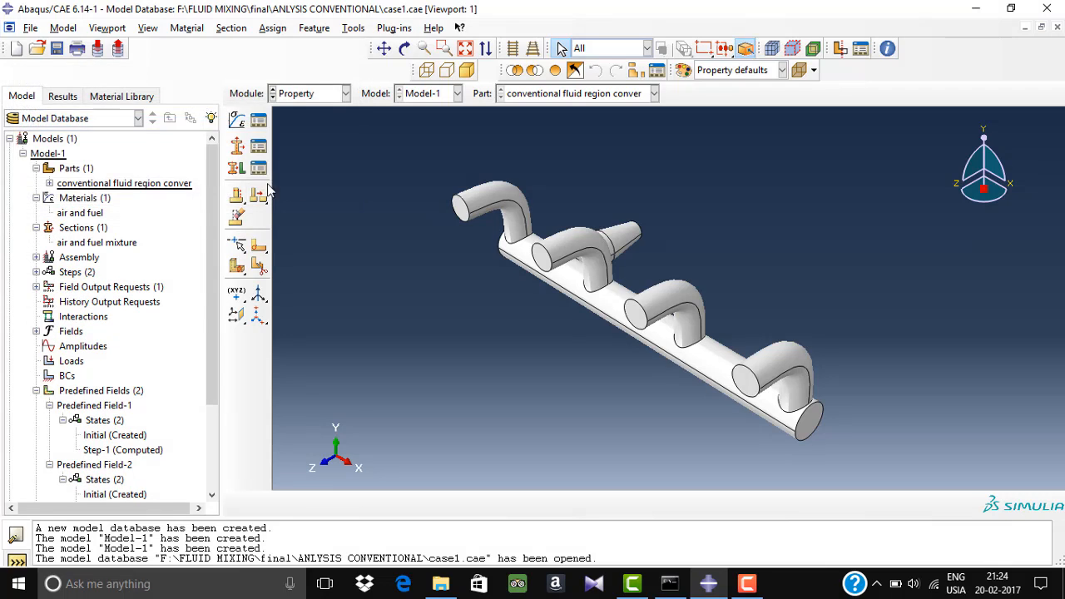
- Assign the "air and fuel mixture" section to the entire imported part, creating a set for the selected region
click(259, 169)
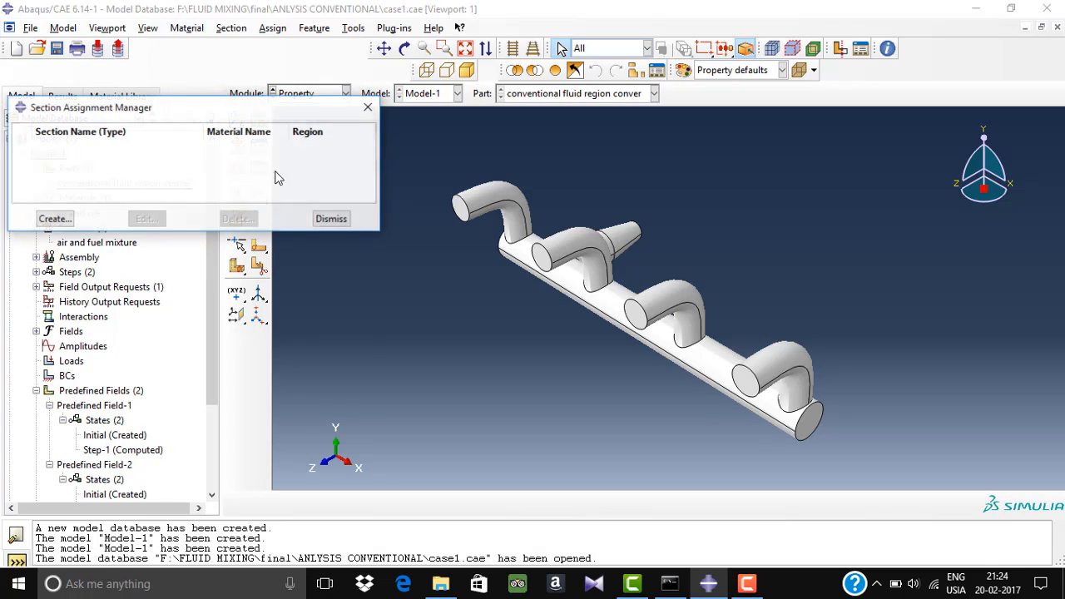
click(65, 223)
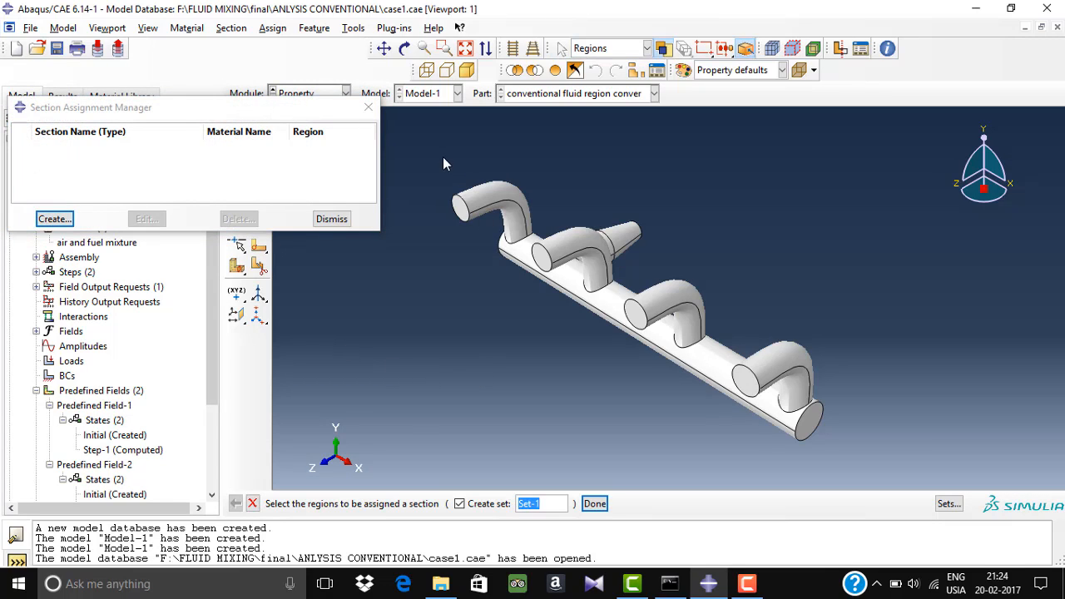
drag(444, 162, 861, 476)
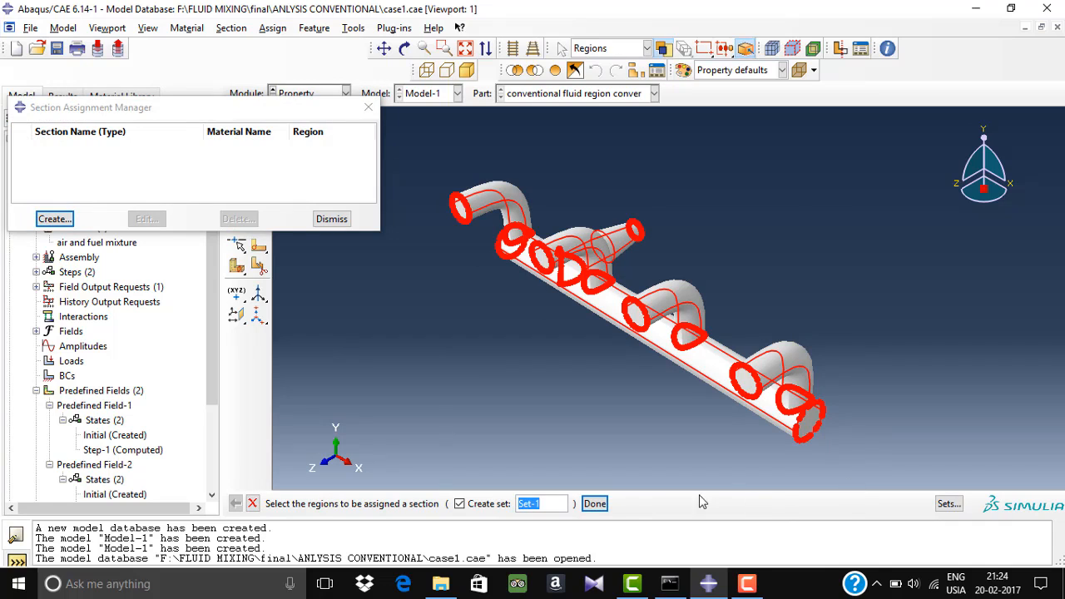
click(594, 503)
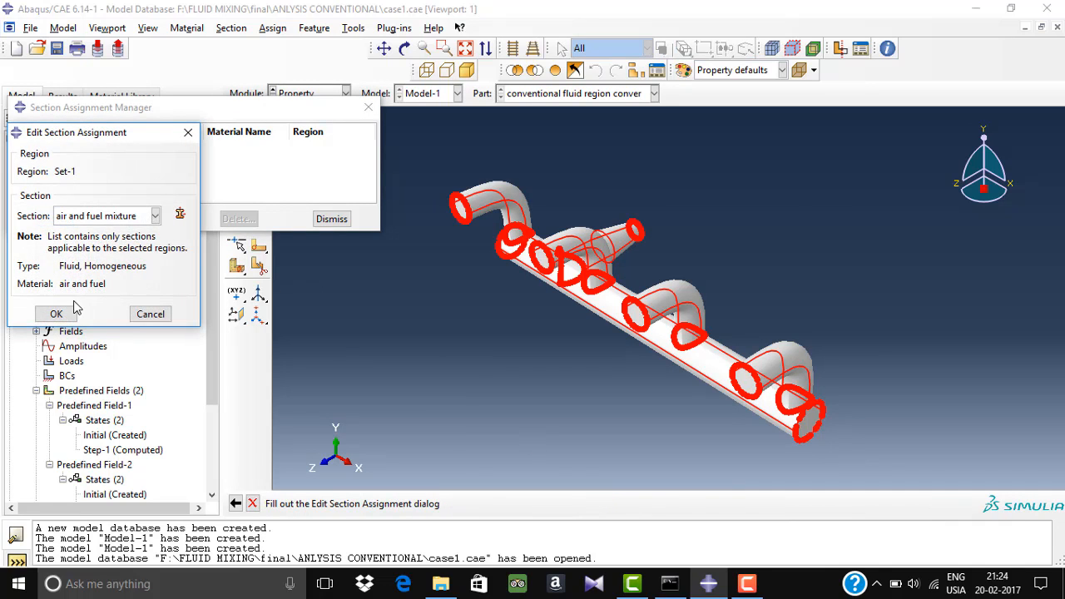
click(65, 313)
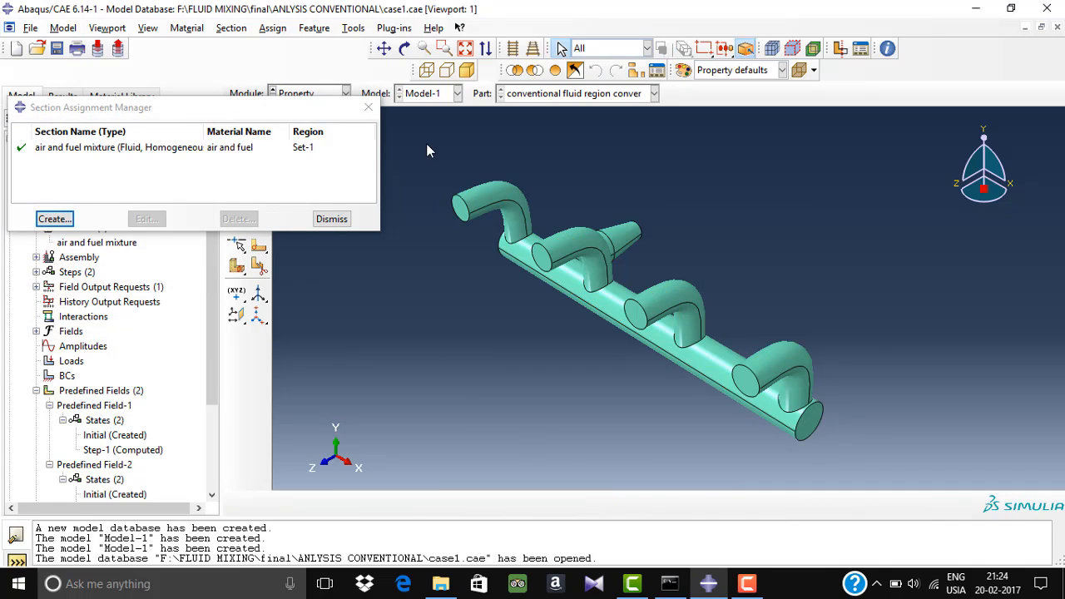
click(332, 220)
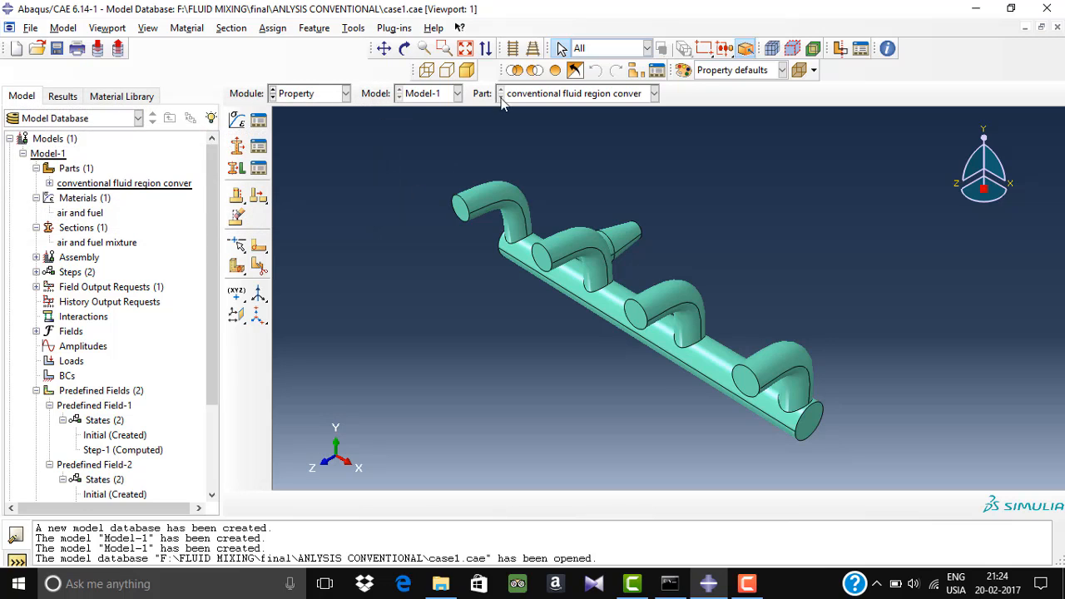
- Create an independent assembly instance of the conventional fluid region part
click(345, 93)
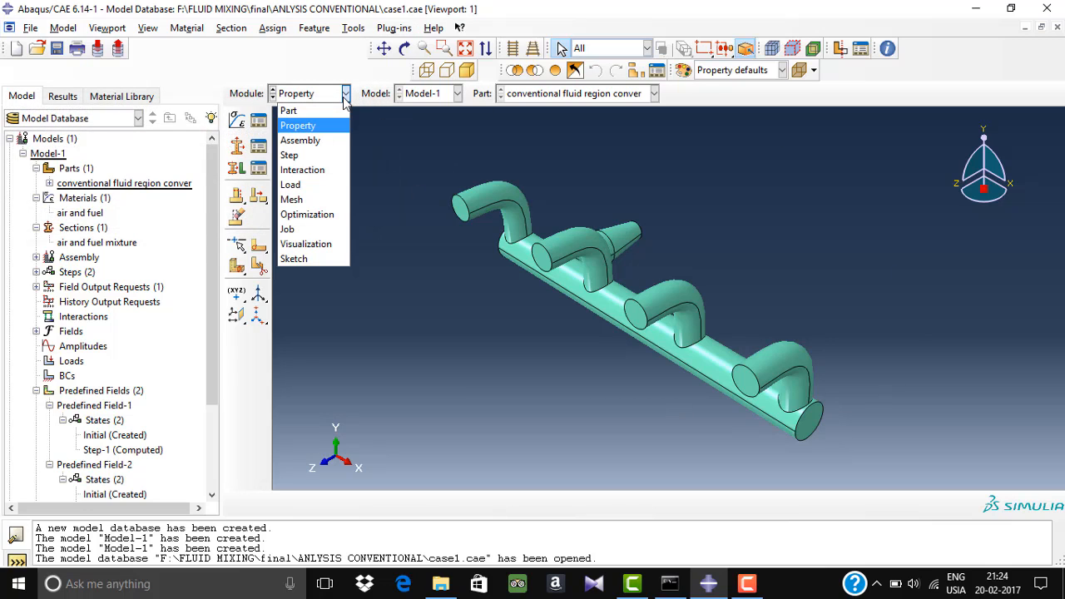
click(300, 140)
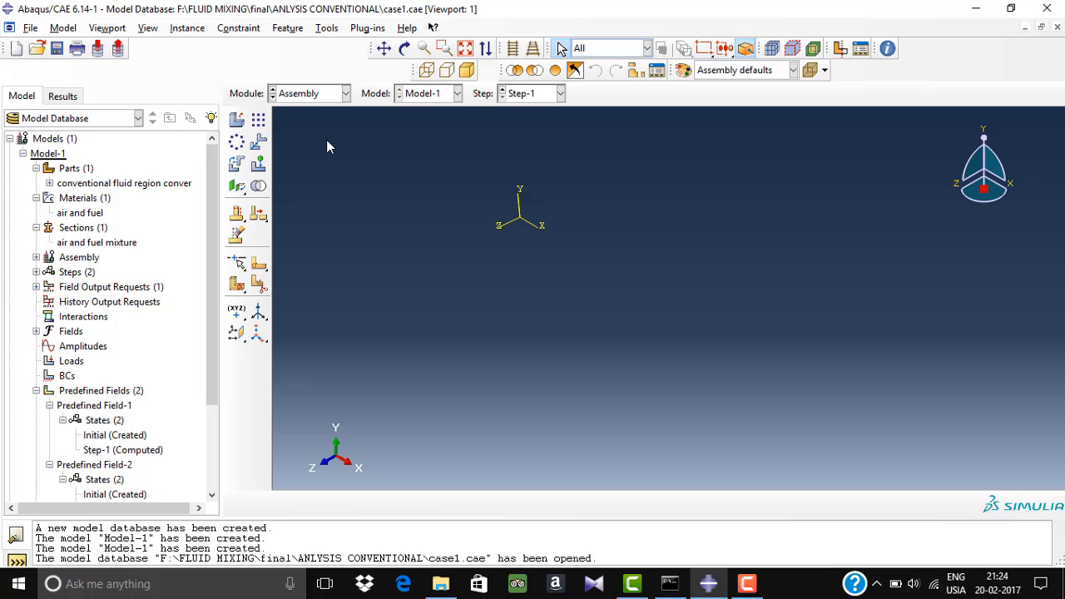
click(237, 119)
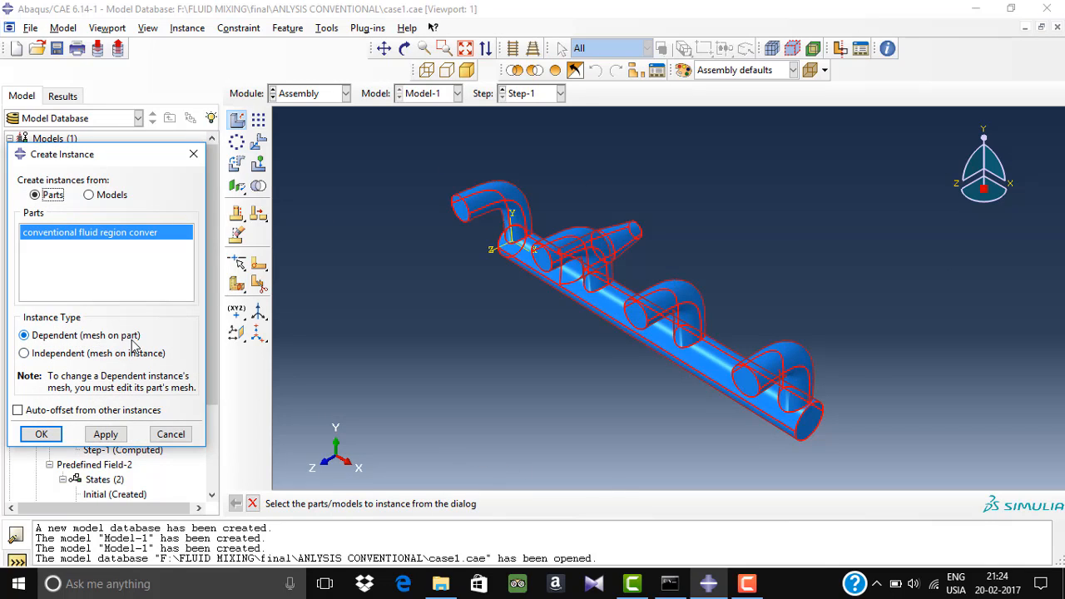
click(52, 355)
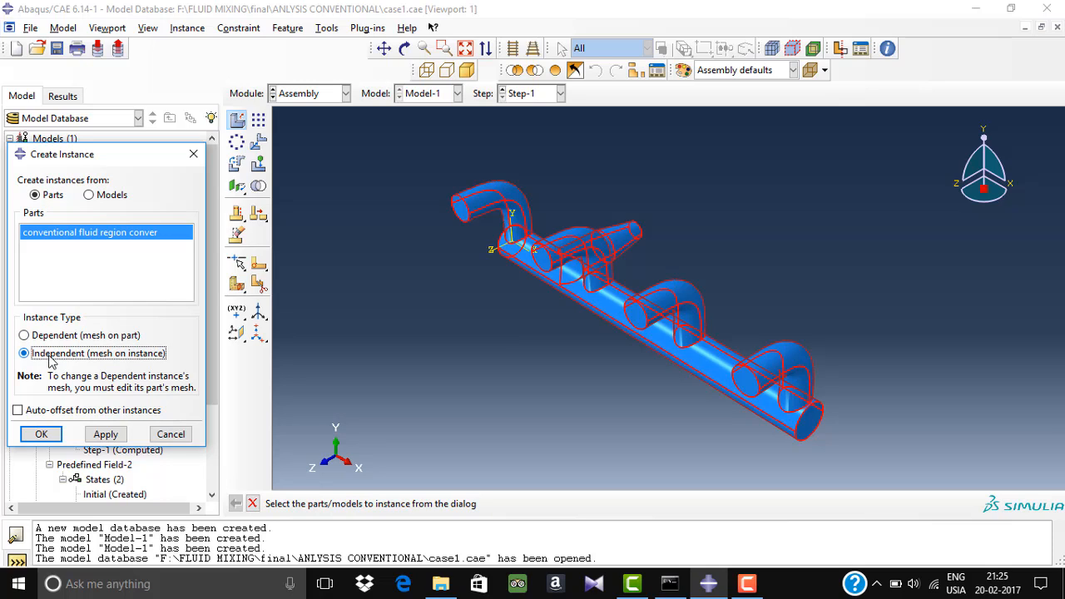
click(43, 435)
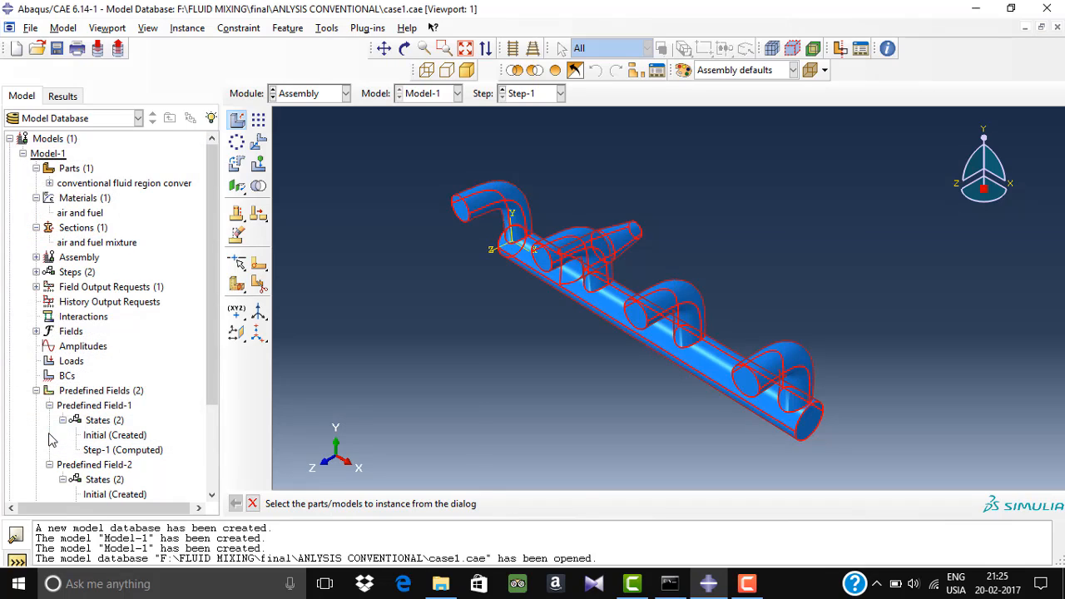
- Switch to the Step module and open the Step Manager
click(346, 94)
click(318, 154)
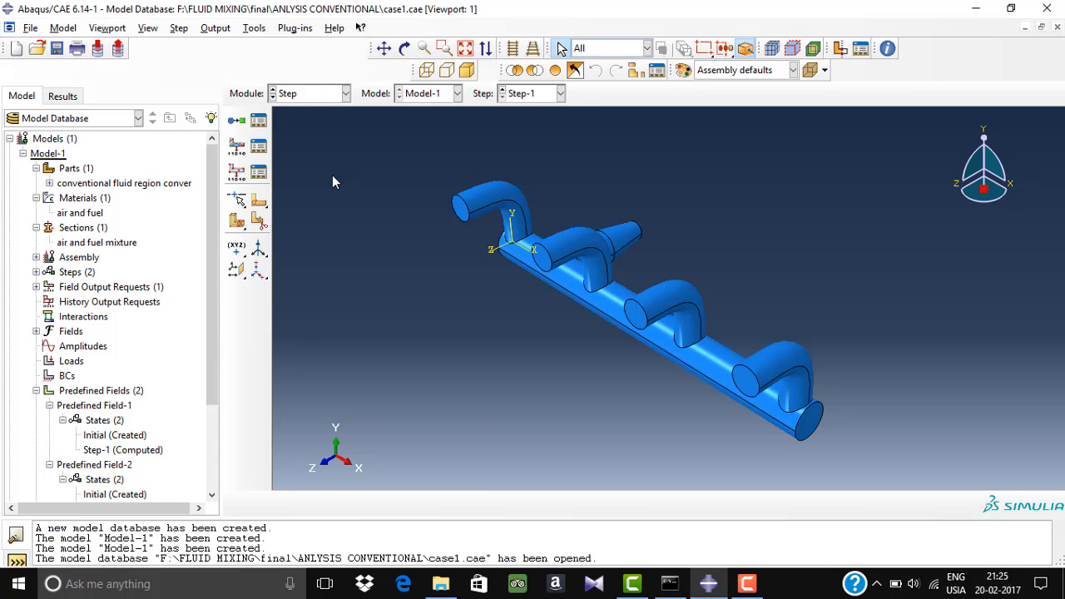
click(258, 121)
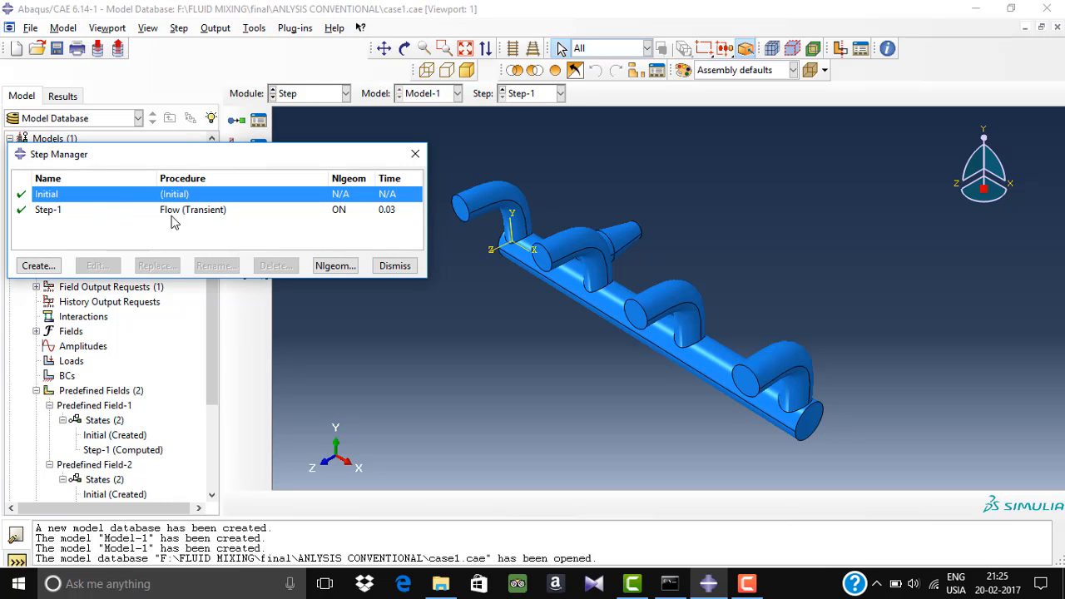
click(53, 210)
click(55, 198)
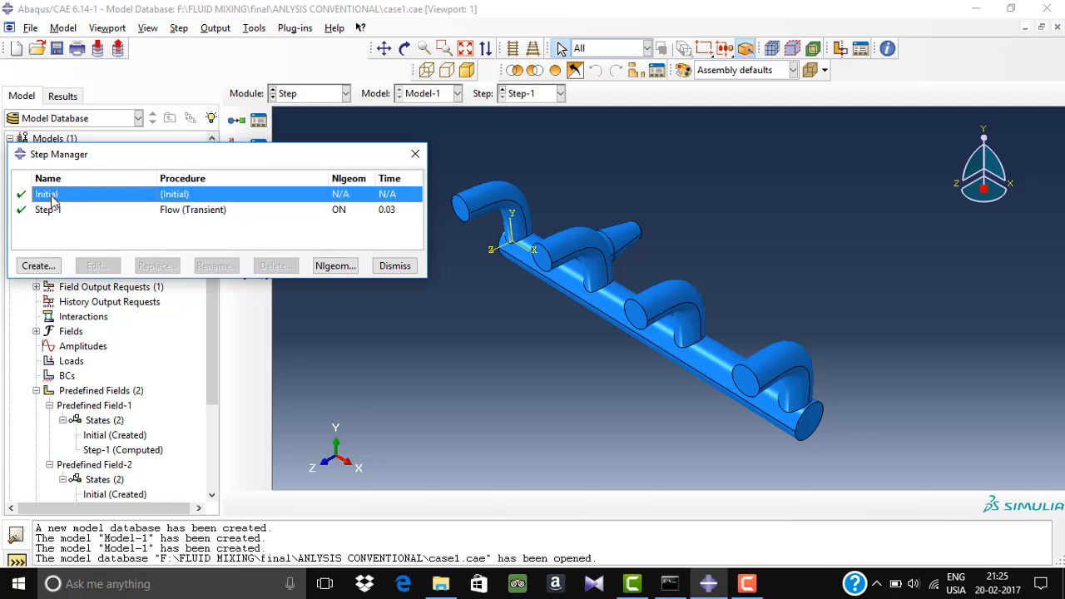
click(39, 268)
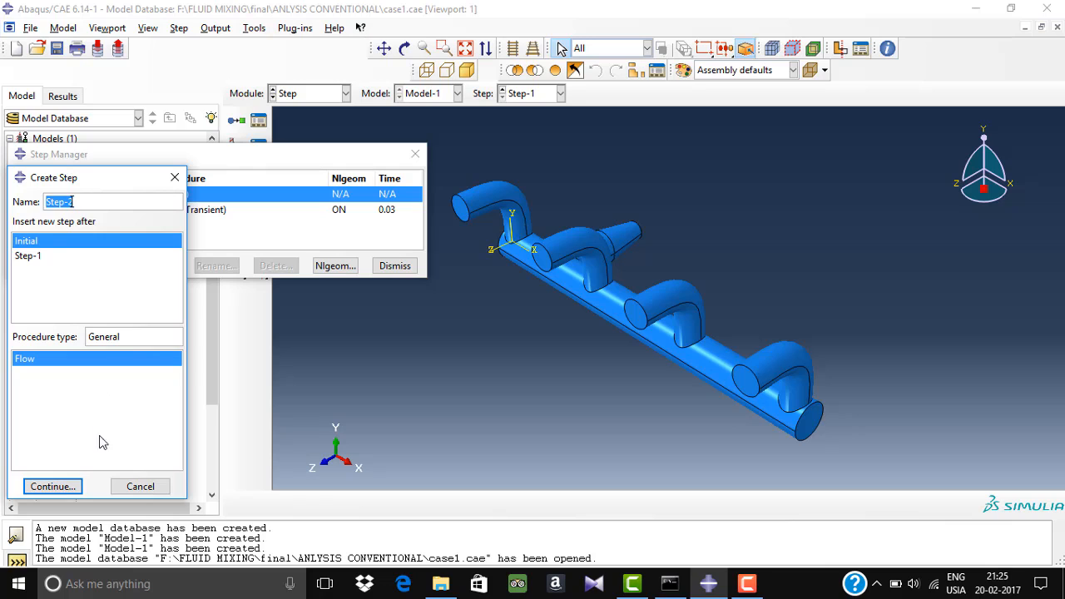
click(139, 486)
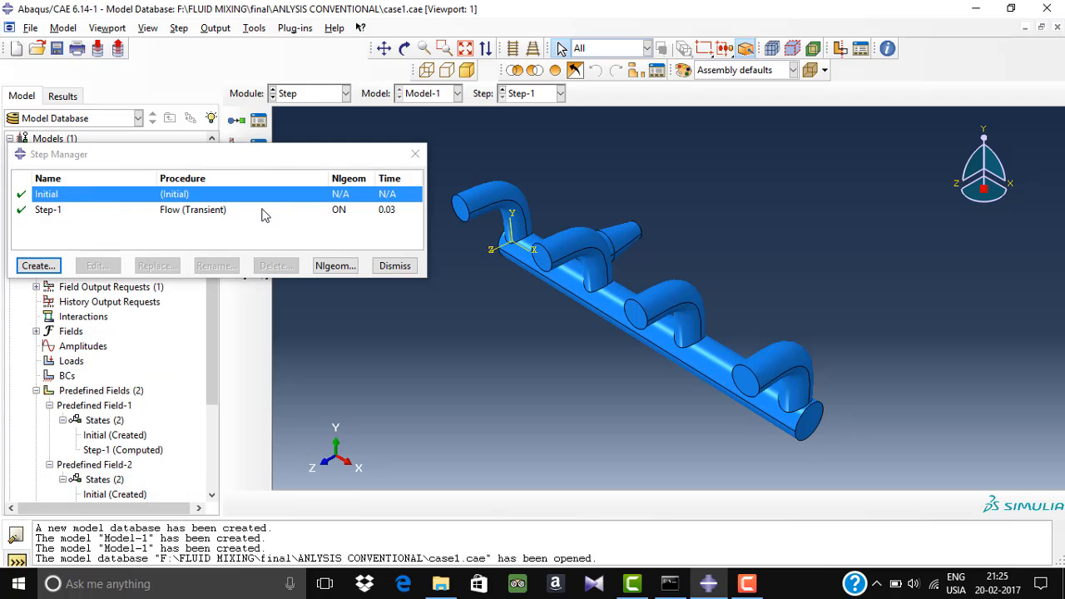
- Review the basic, incrementation and turbulence settings of Step-1, then accept them and close the Step Manager
click(200, 211)
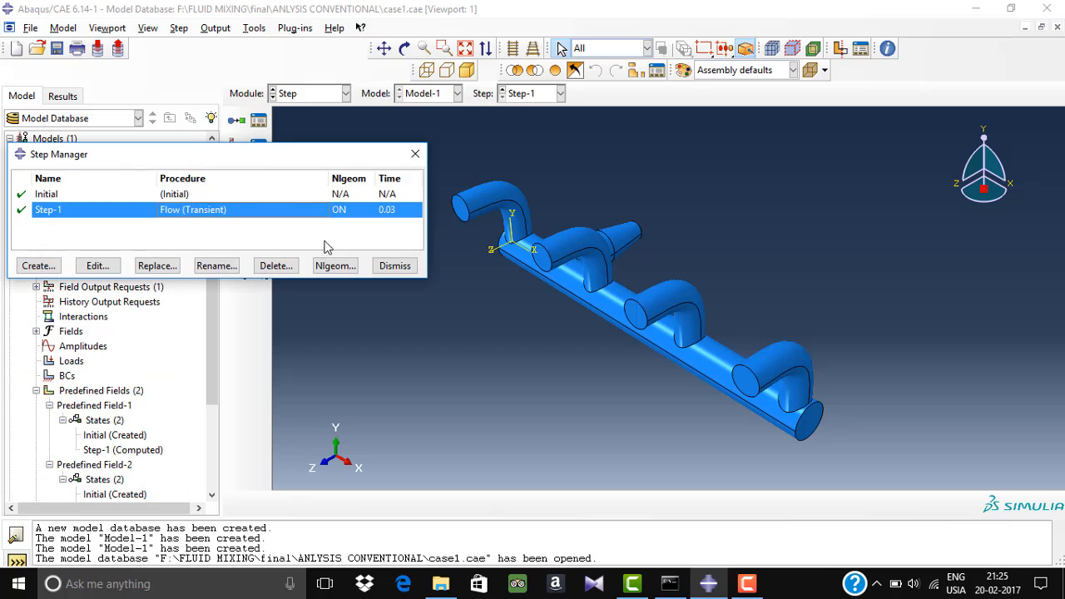
click(97, 266)
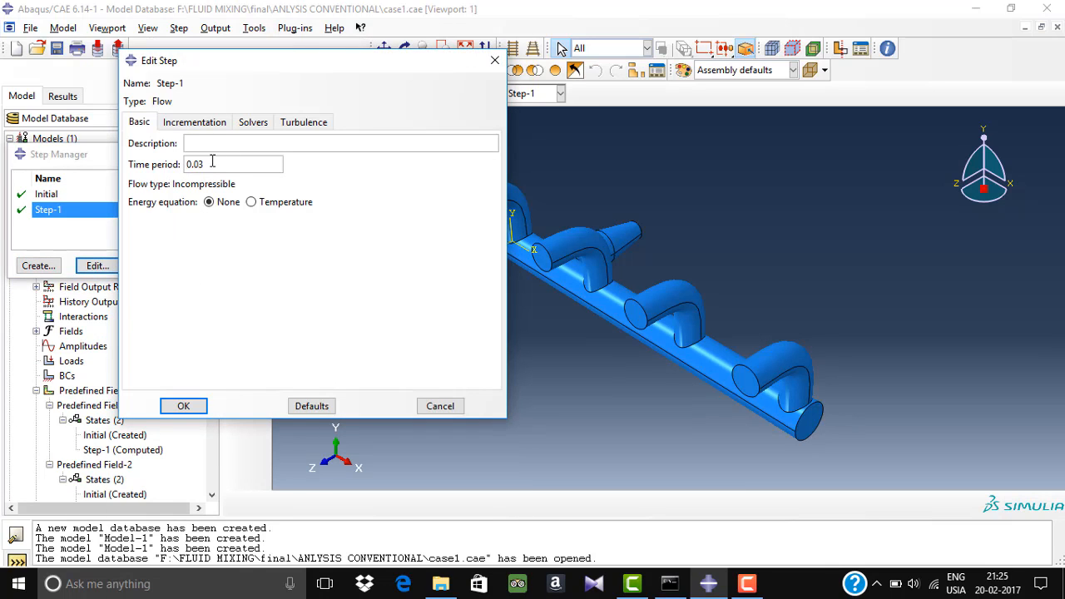
click(177, 125)
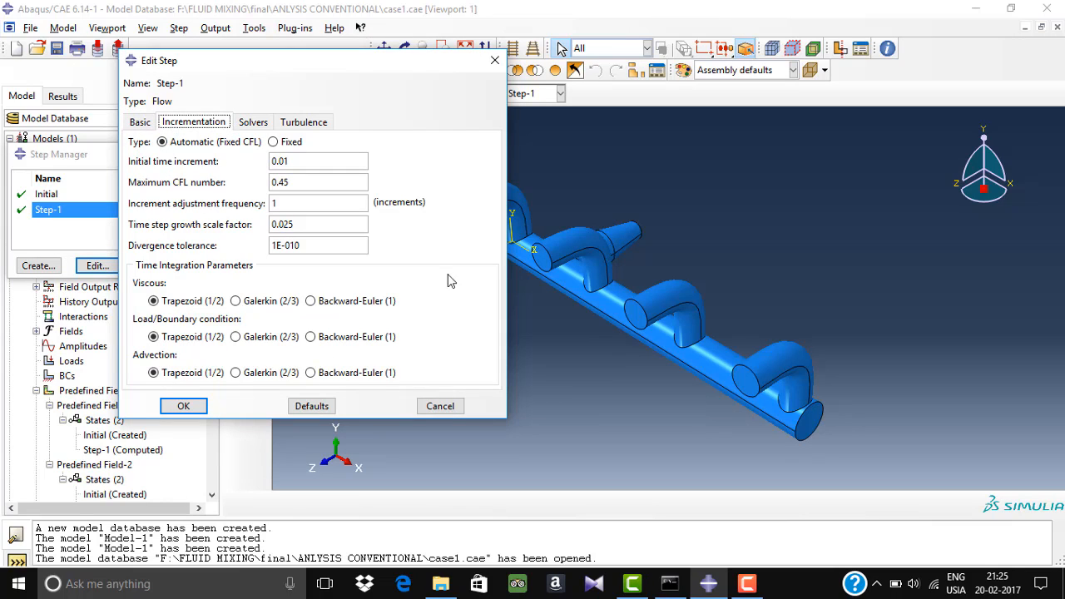
click(145, 123)
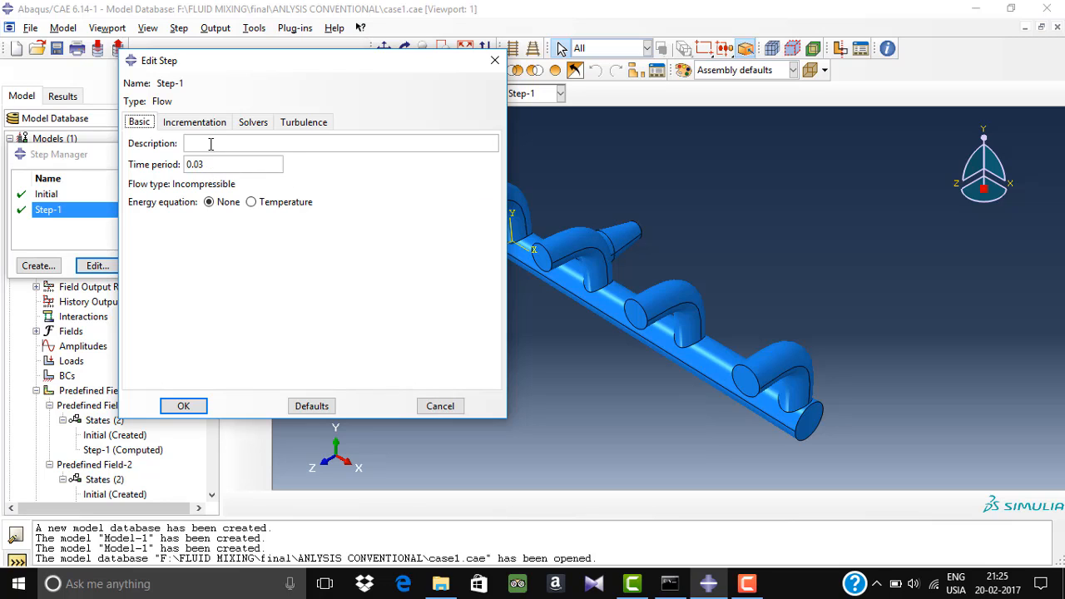
click(196, 123)
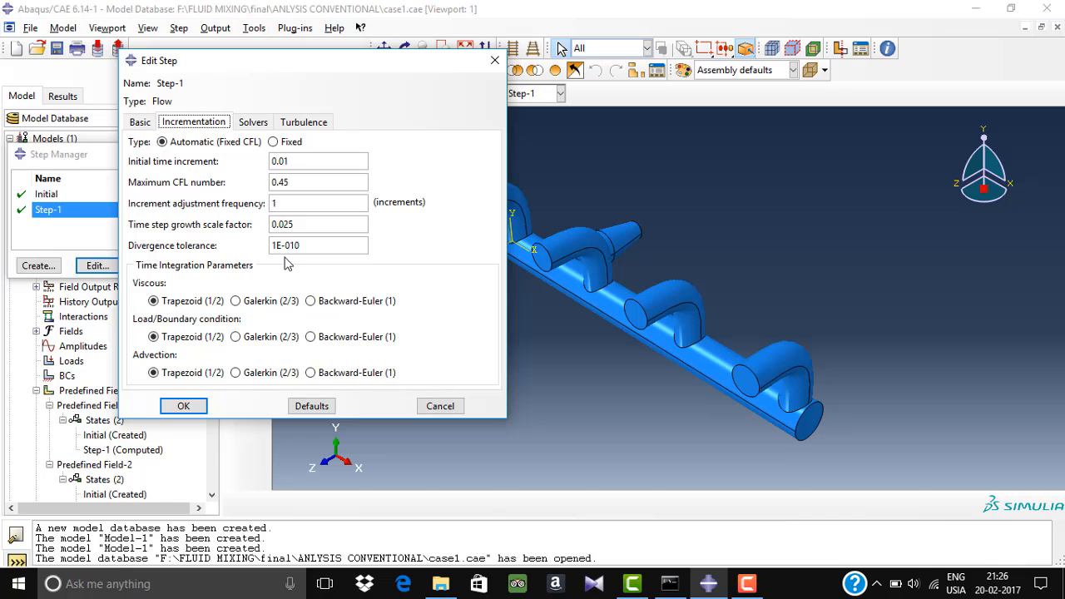
click(138, 122)
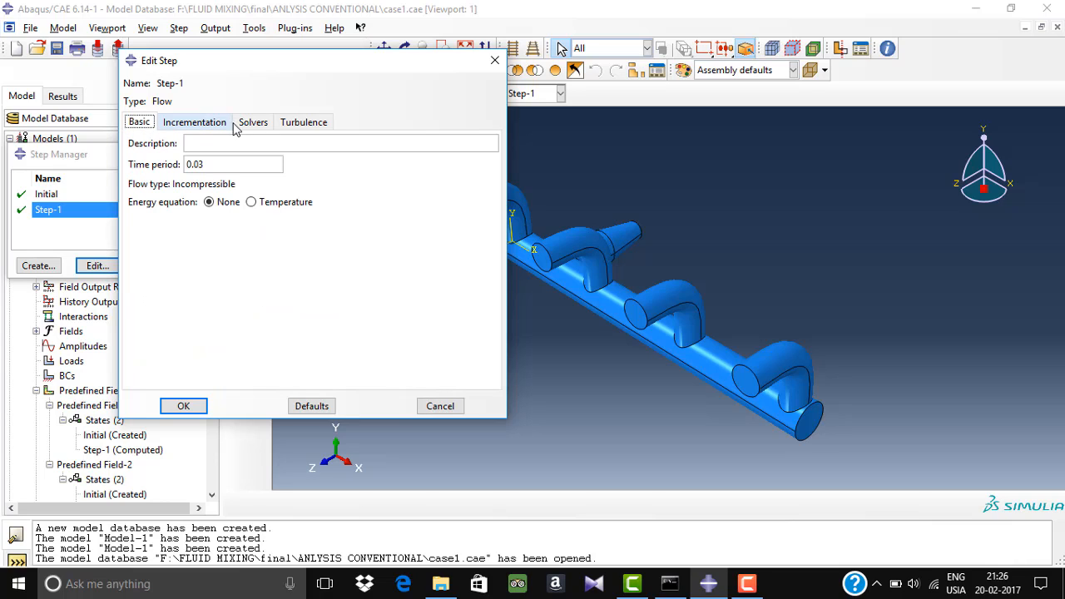
click(303, 123)
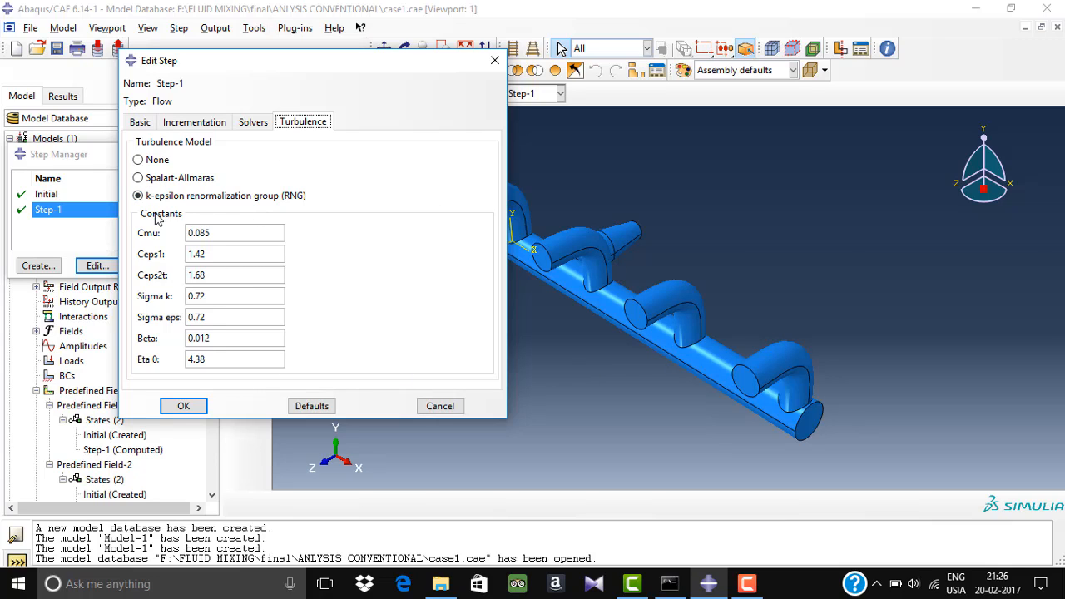
click(177, 407)
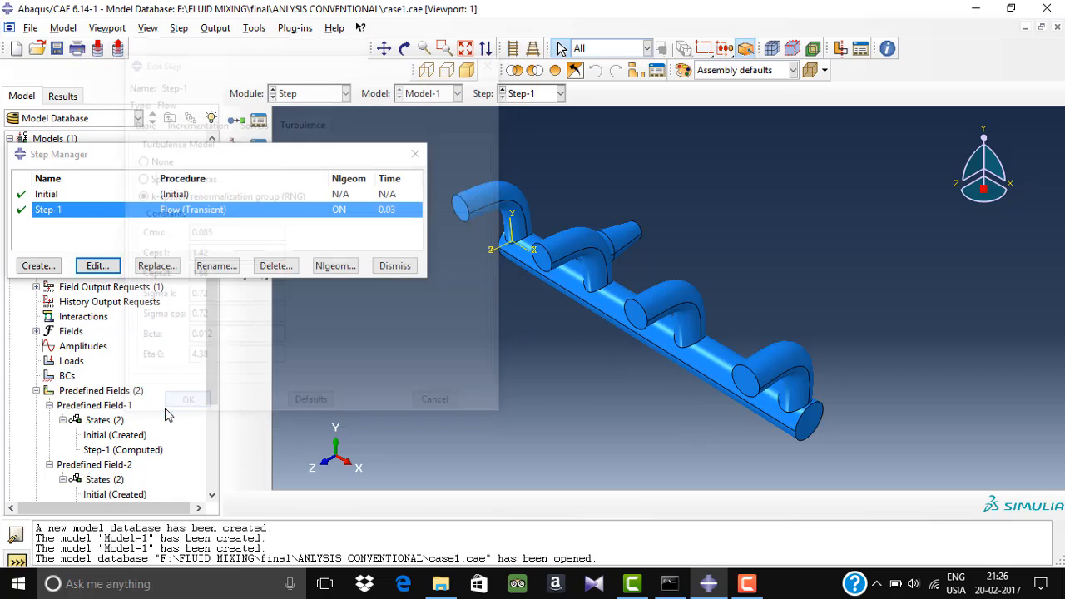
click(396, 266)
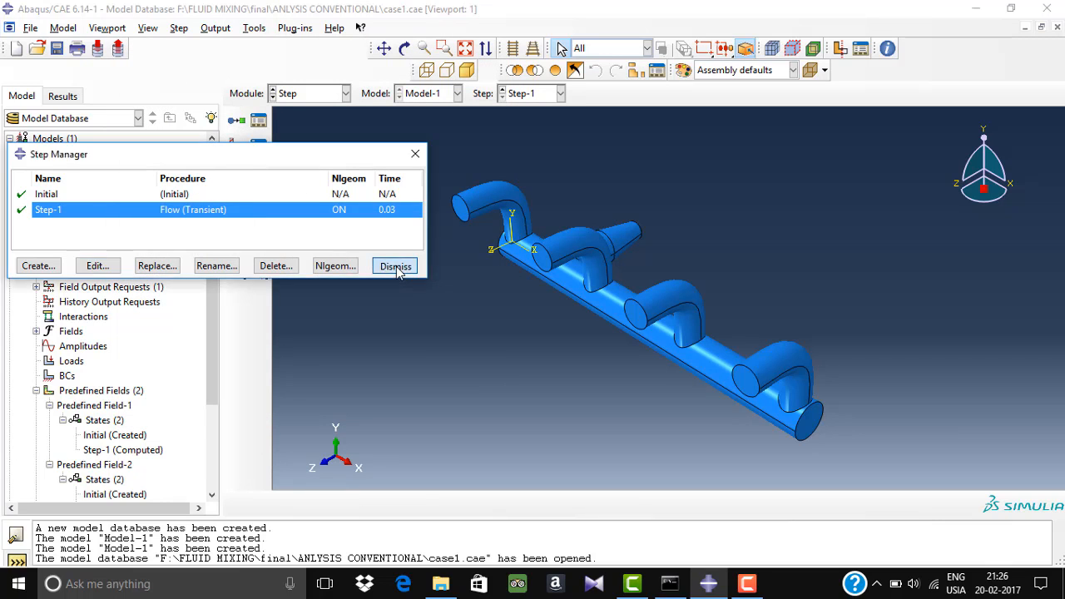
click(345, 93)
click(301, 185)
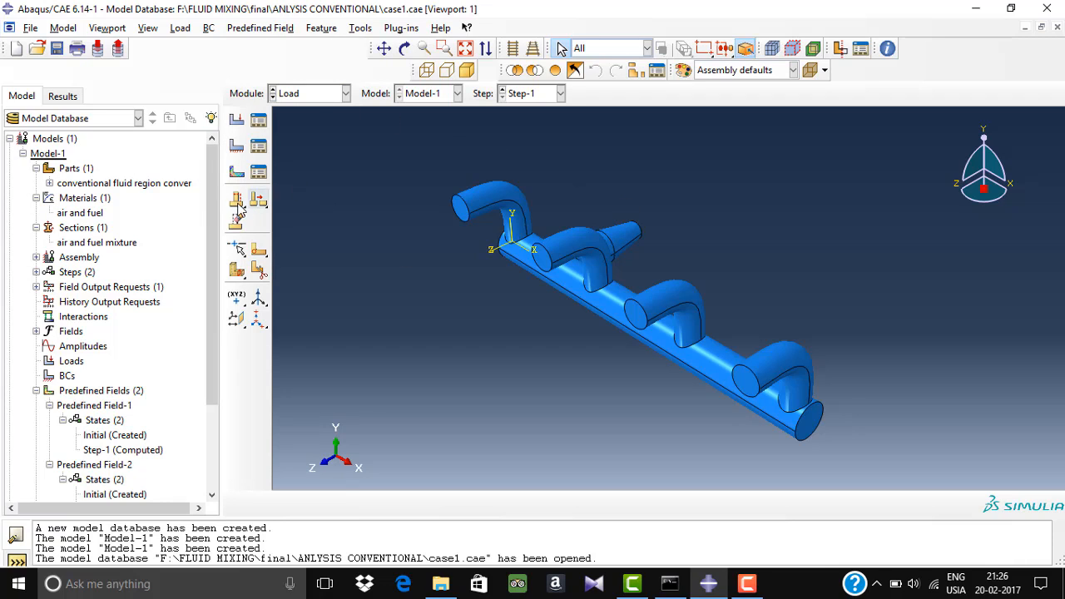
click(256, 148)
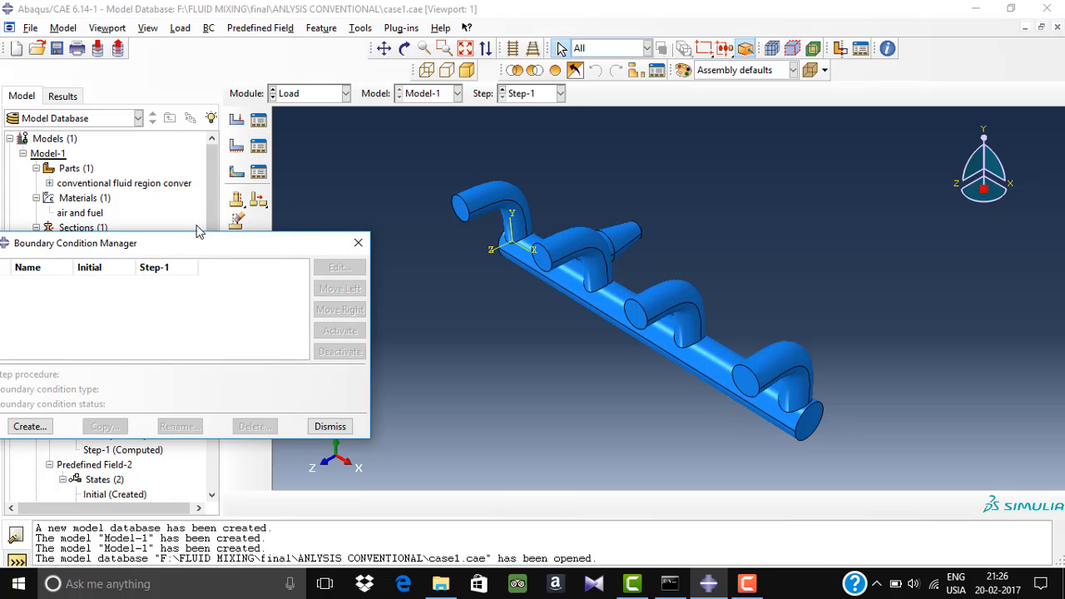
drag(204, 246, 379, 160)
click(221, 338)
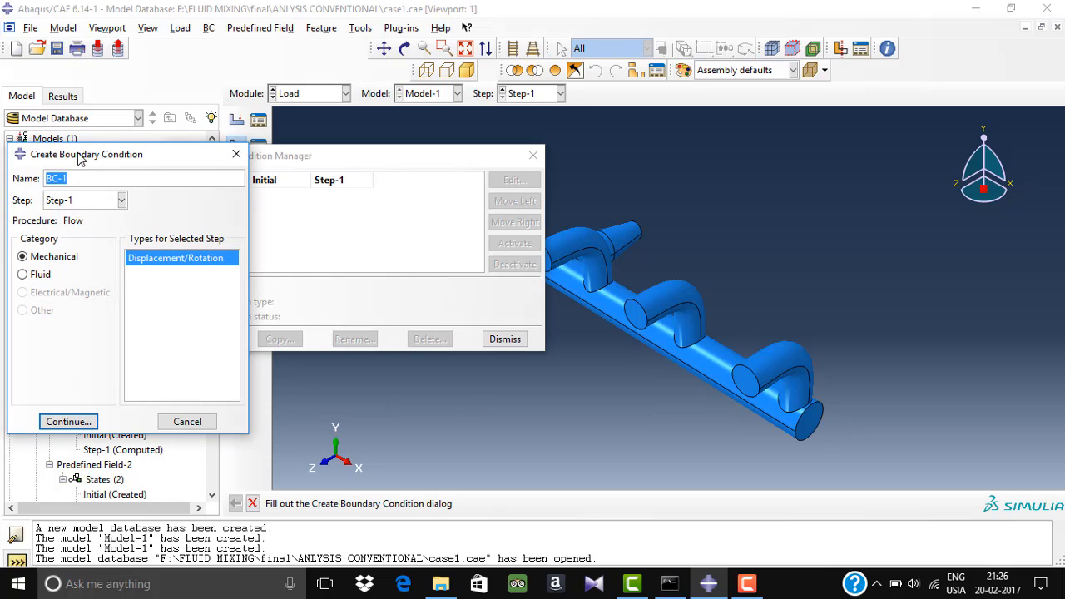
click(202, 421)
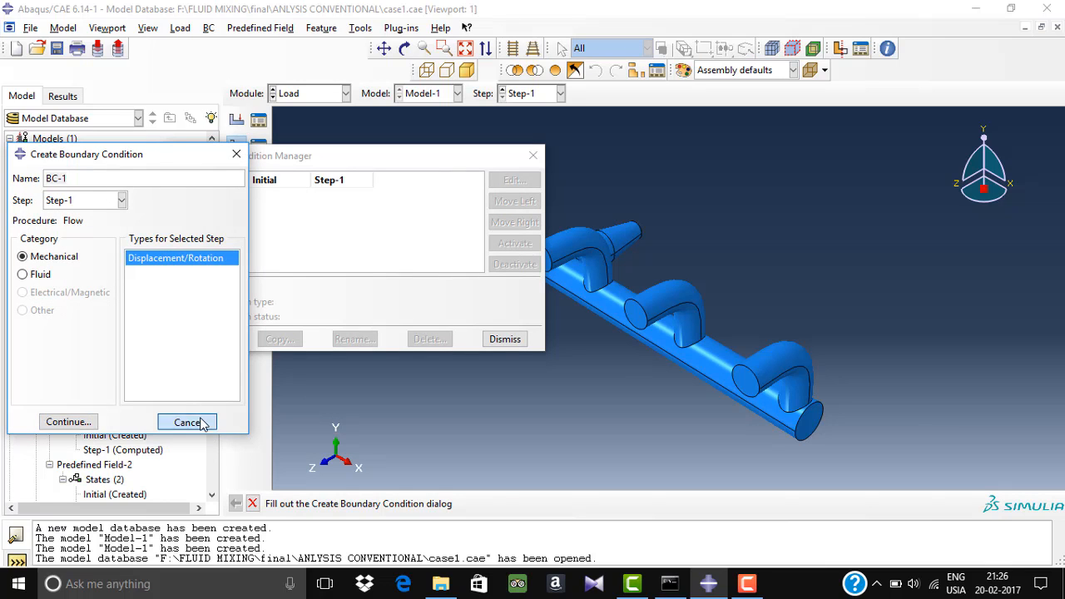
click(513, 341)
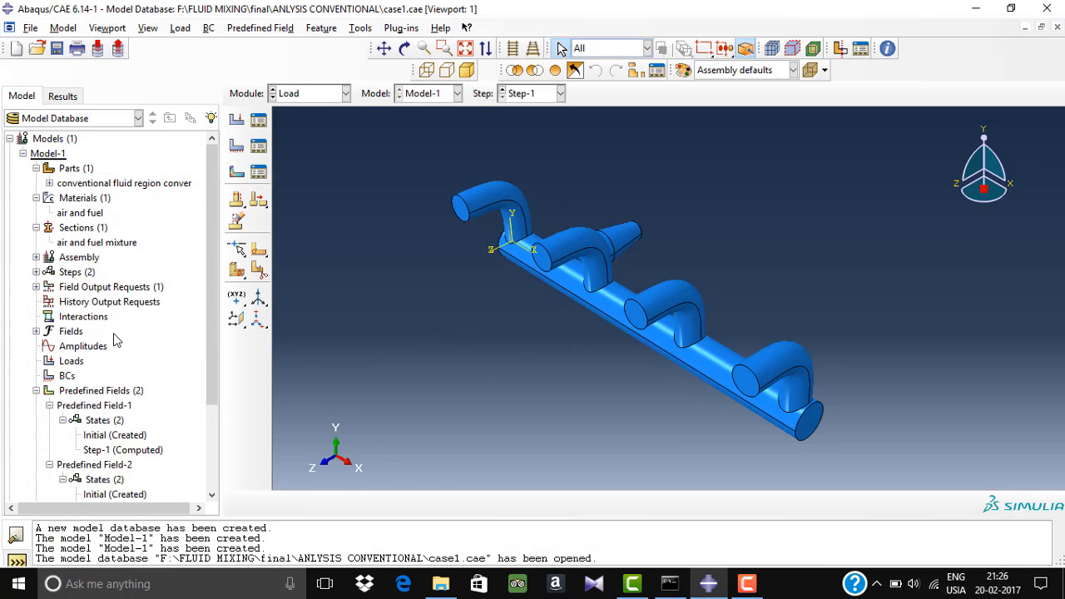
scroll(116, 339, down, 3)
scroll(152, 361, up, 3)
scroll(100, 238, down, 3)
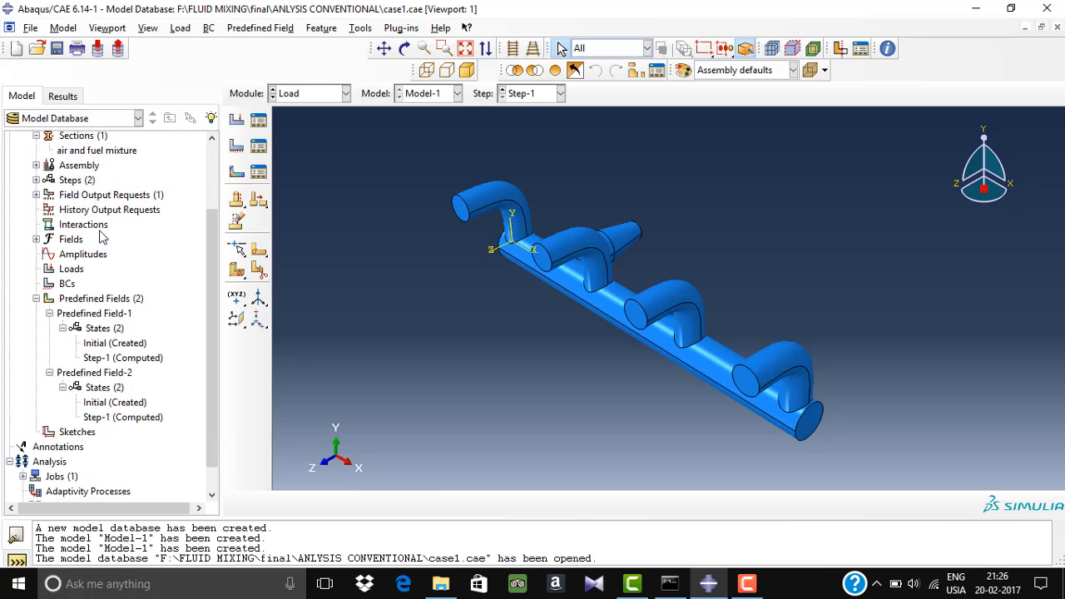
scroll(100, 238, up, 3)
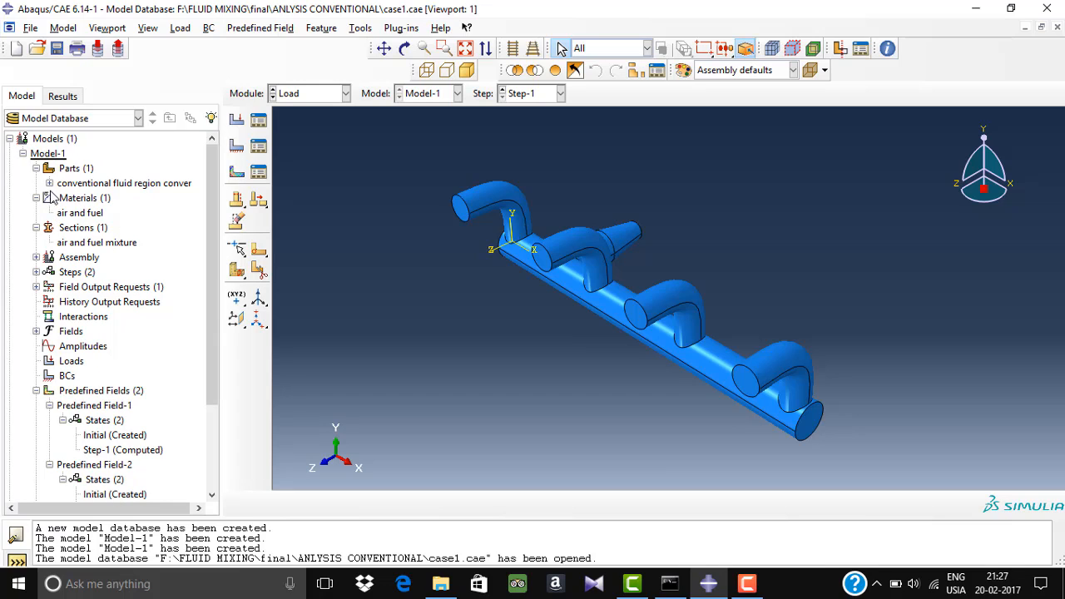
- Create a geometry surface named "inlet" on the part from the open end faces of the four curved branch pipes
click(50, 184)
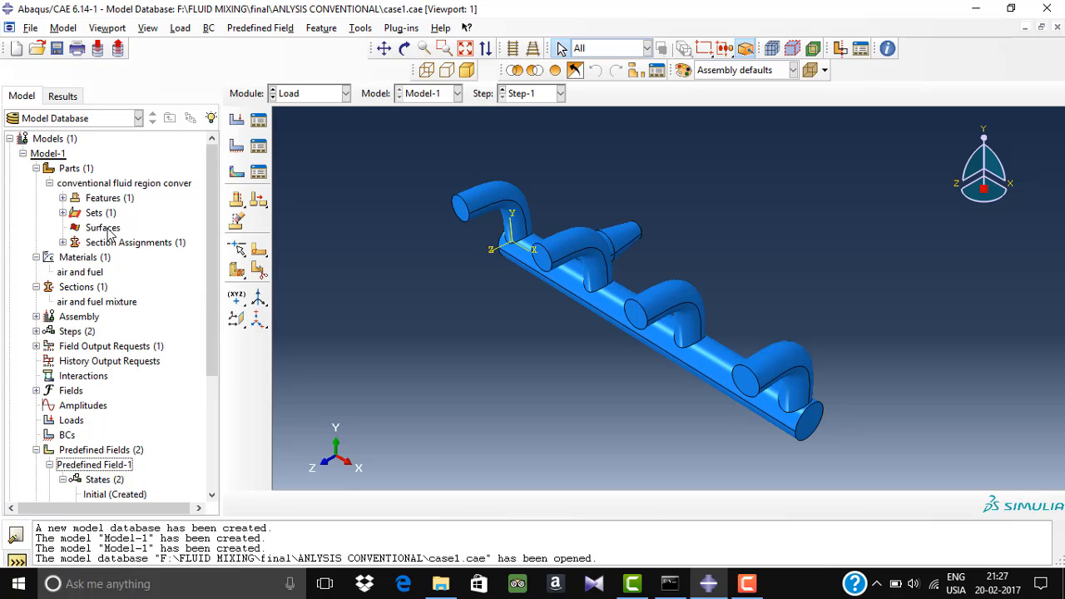
double_click(103, 228)
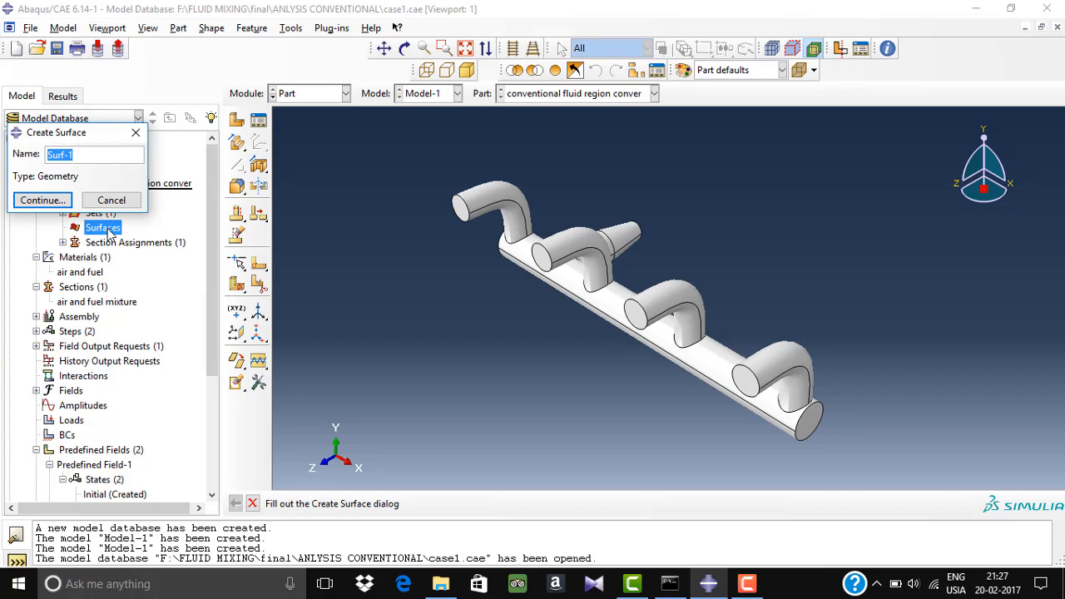
key(BackSpace)
click(43, 199)
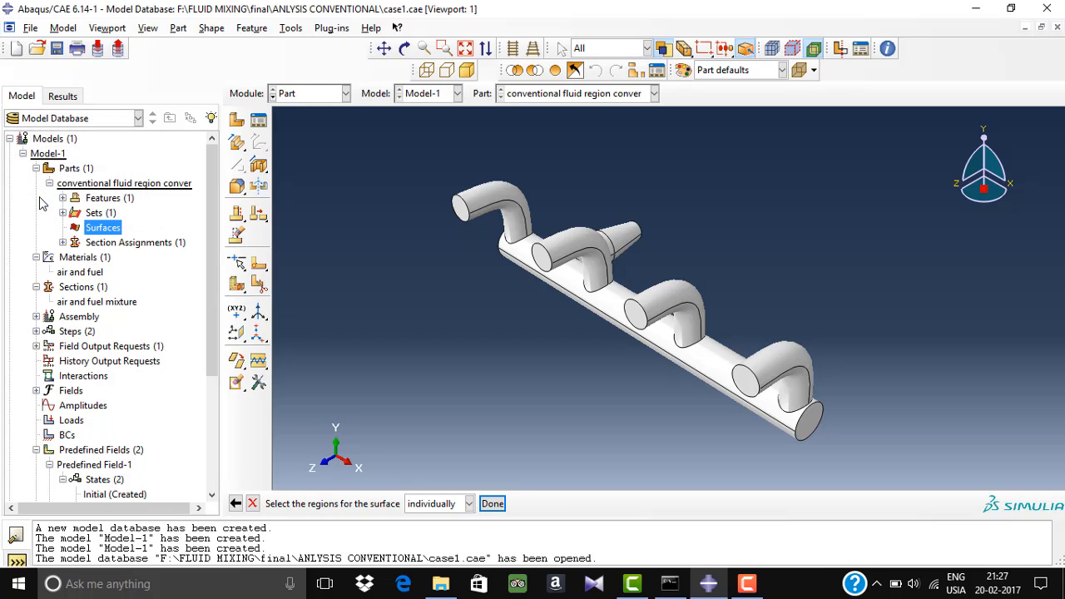
click(458, 208)
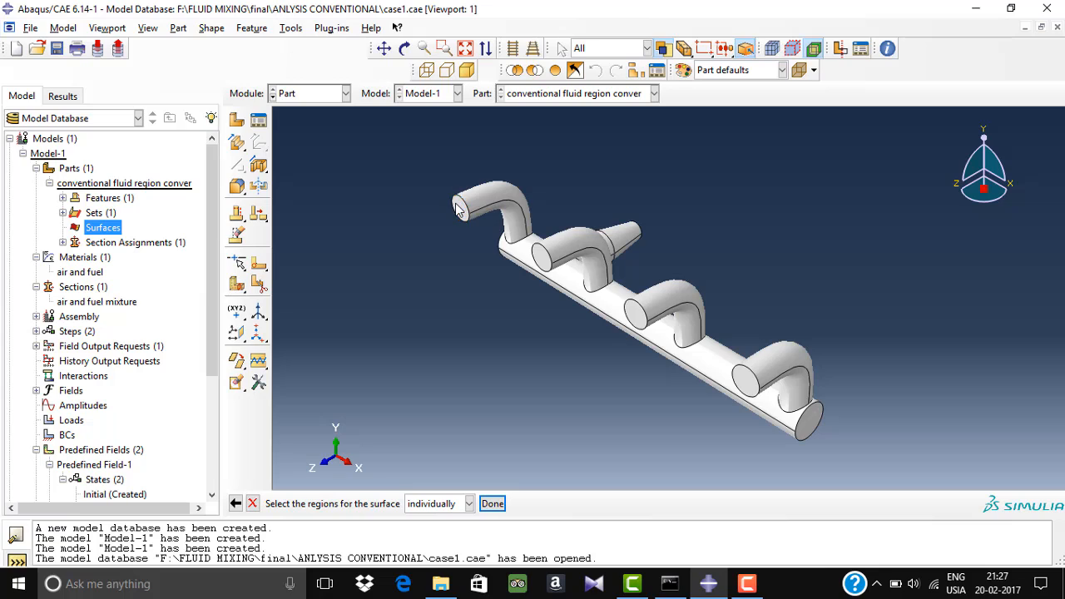
click(539, 261)
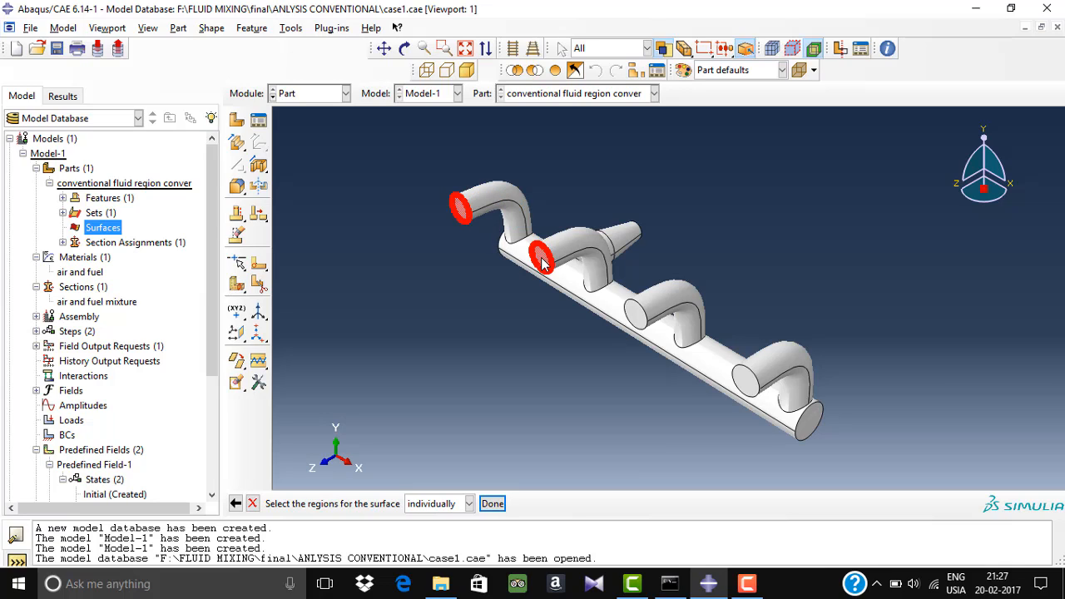
click(636, 321)
click(744, 379)
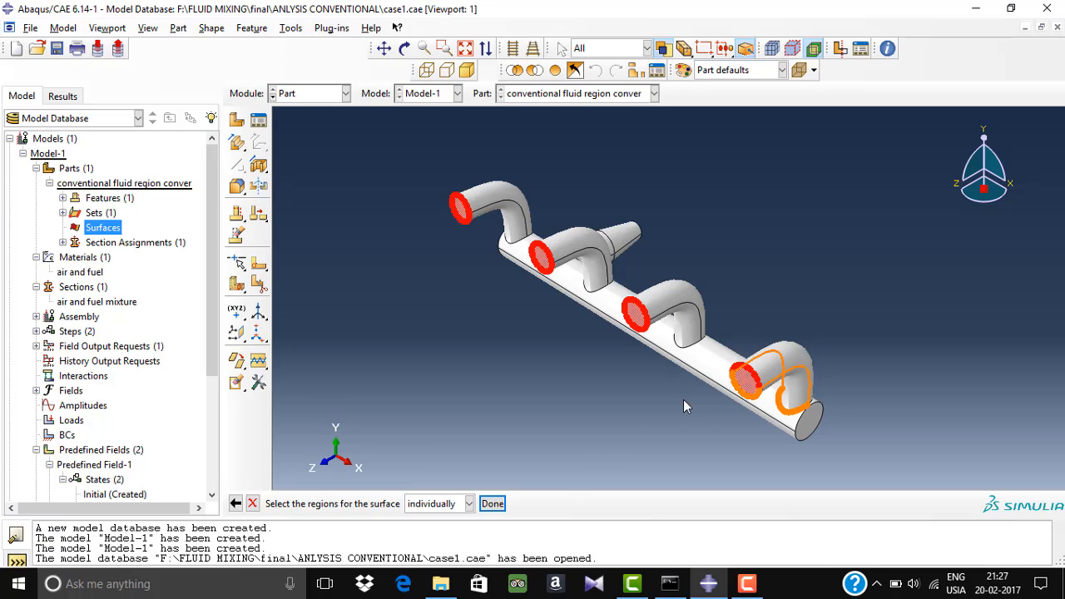
click(498, 505)
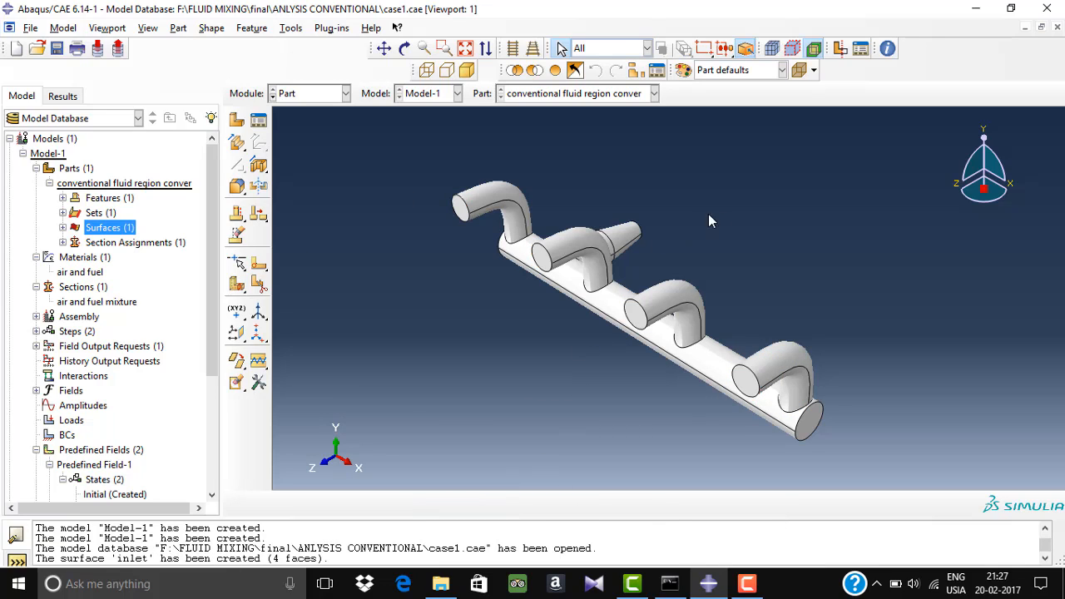
- Create a geometry surface named "outlet" on the part from the open end face of the tapered pipe
click(404, 48)
mouse_move(983, 413)
mouse_down()
mouse_move(807, 428)
mouse_move(713, 357)
mouse_move(549, 282)
mouse_up()
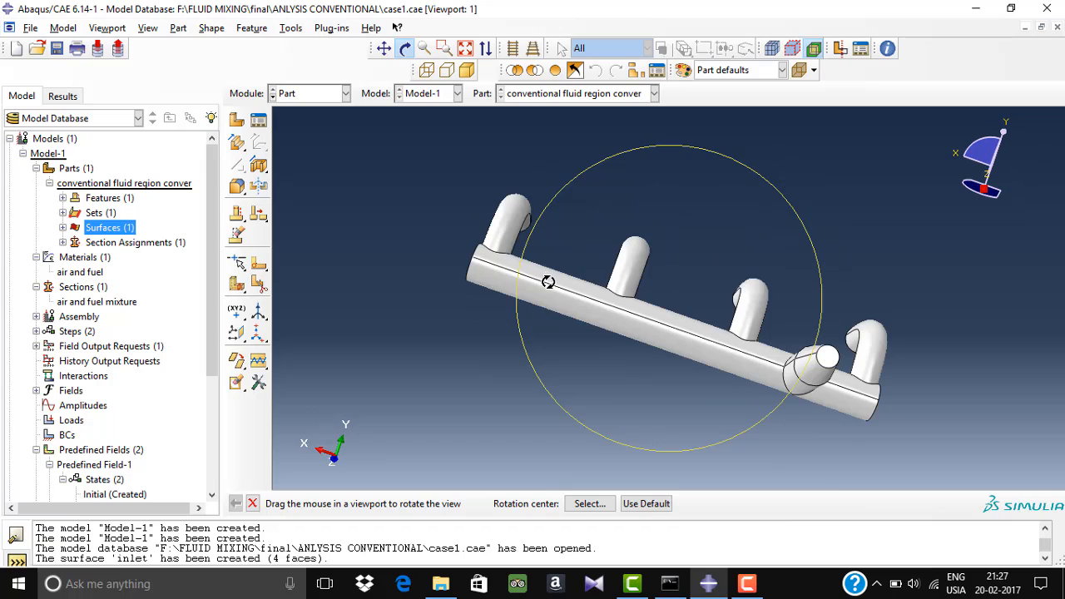
double_click(105, 227)
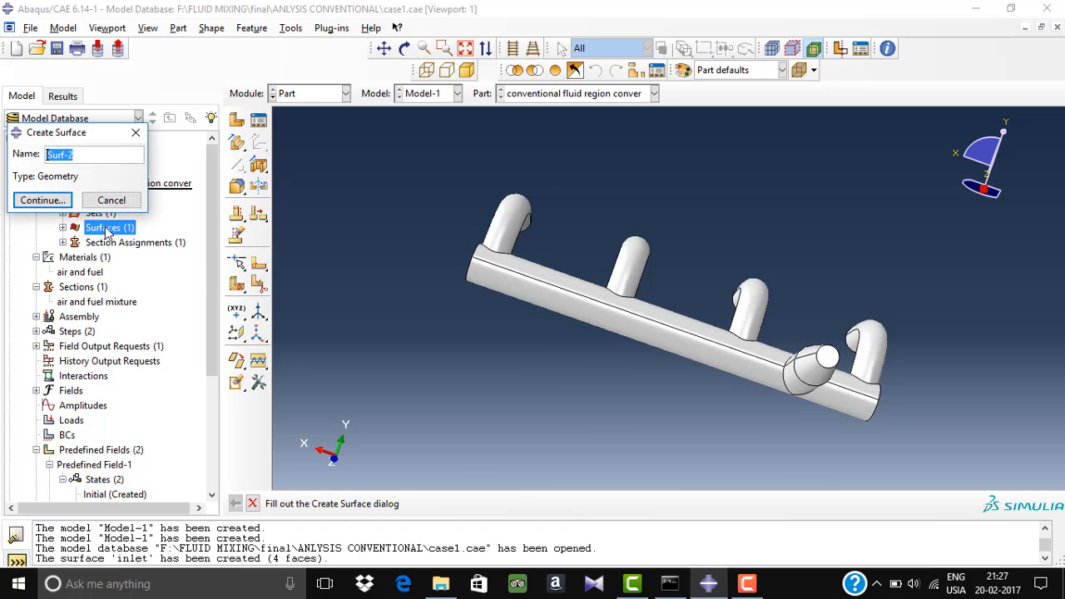
key(BackSpace)
click(42, 200)
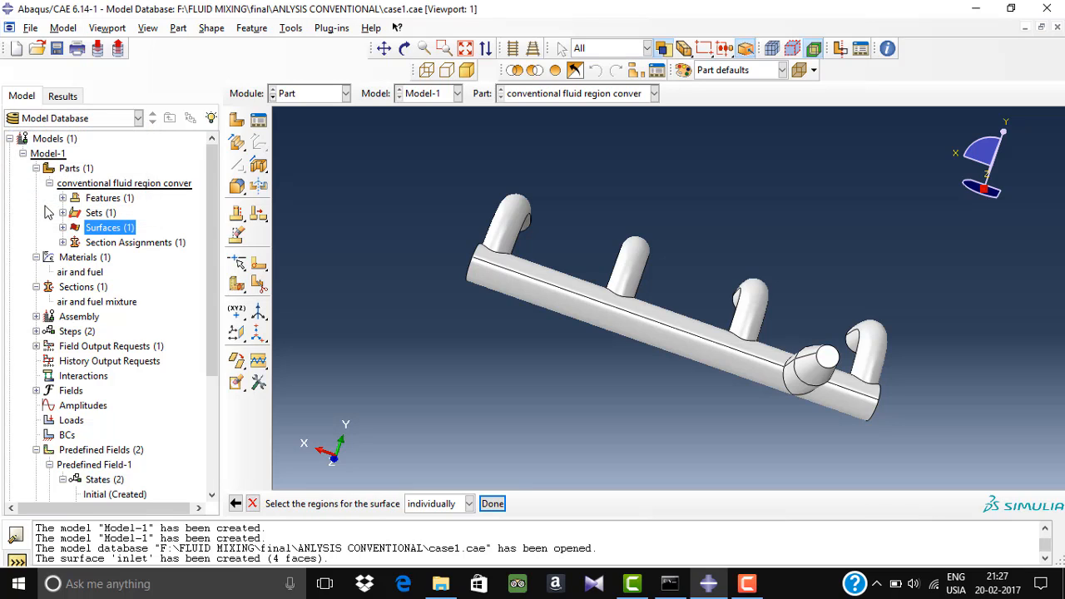
click(827, 356)
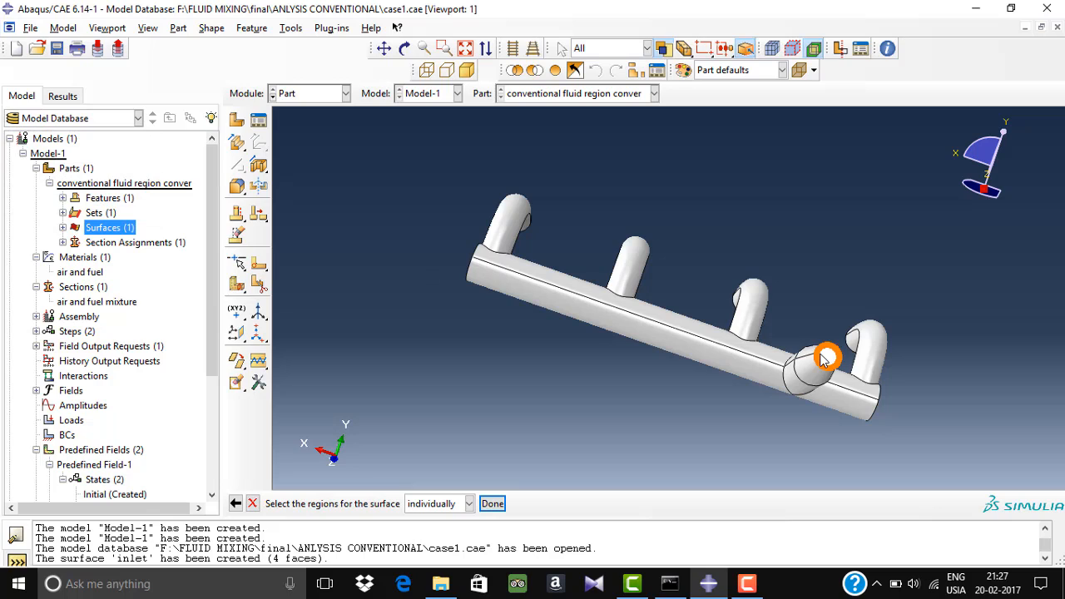
click(492, 504)
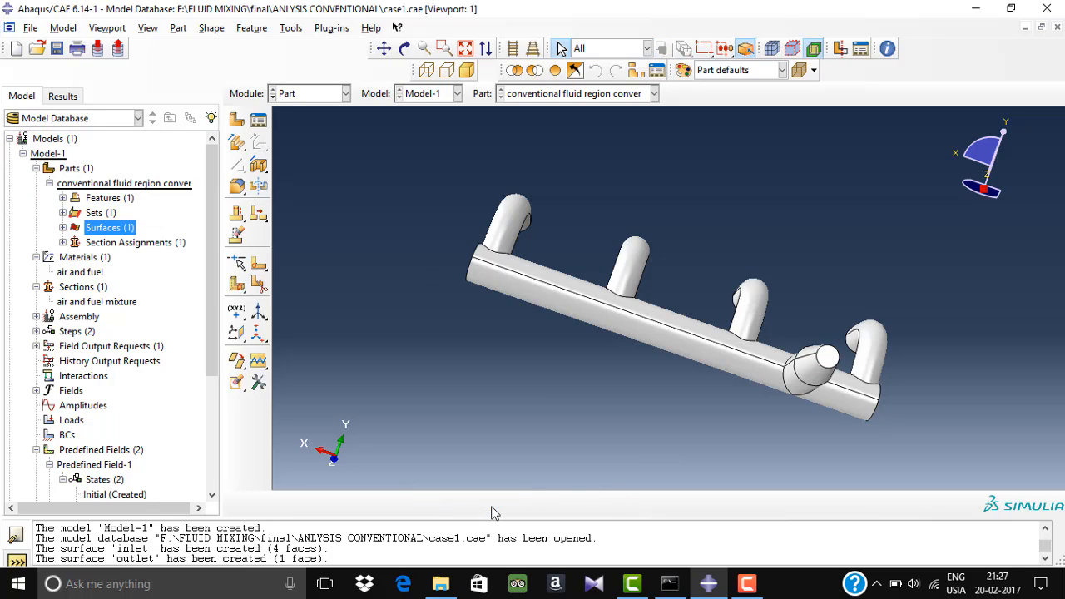
- Start a geometry surface named "wall" and select the visible outer faces of the main cylinder, four branch pipes and tapered outlet pipe
double_click(121, 234)
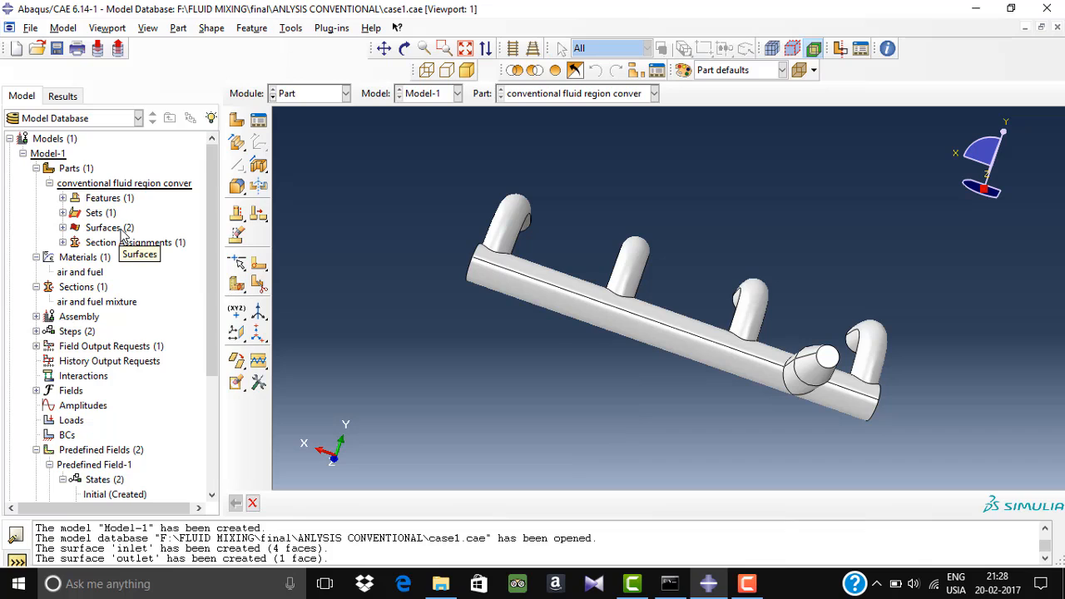
double_click(119, 232)
key(BackSpace)
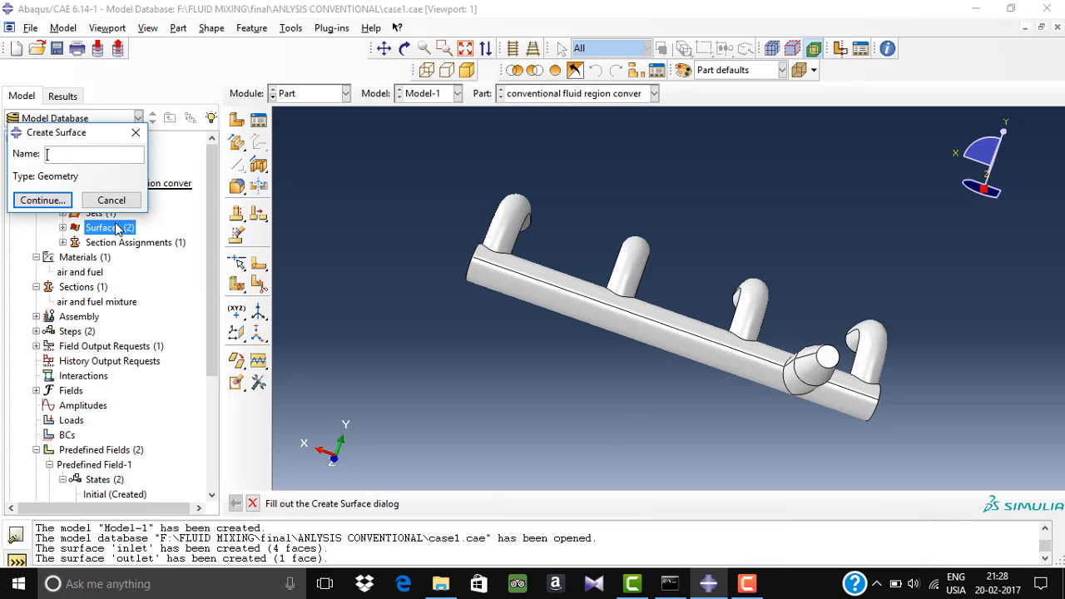
text(wall)
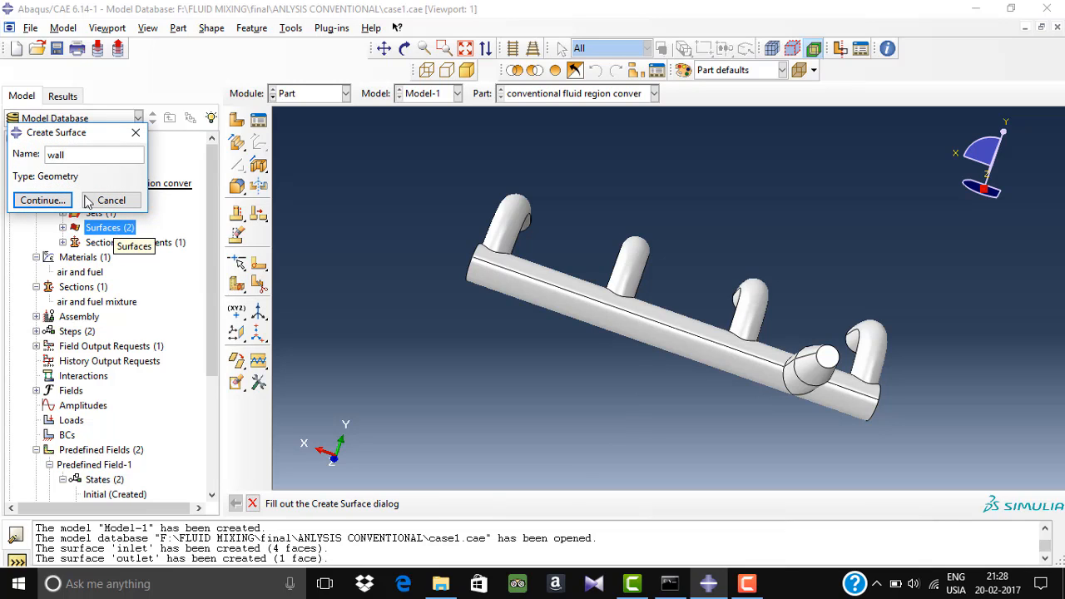
click(42, 200)
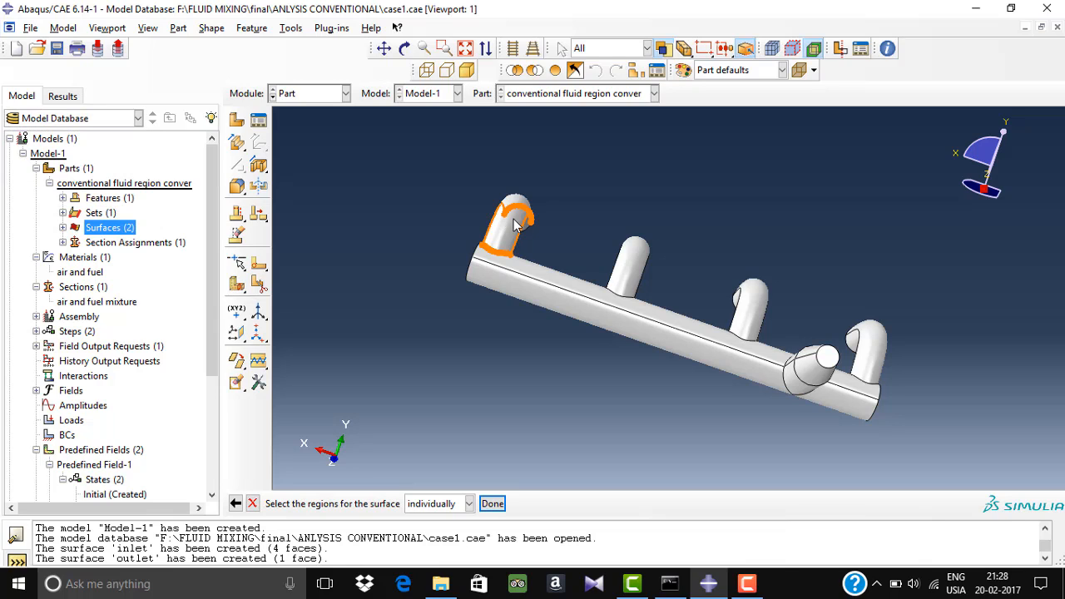
click(514, 223)
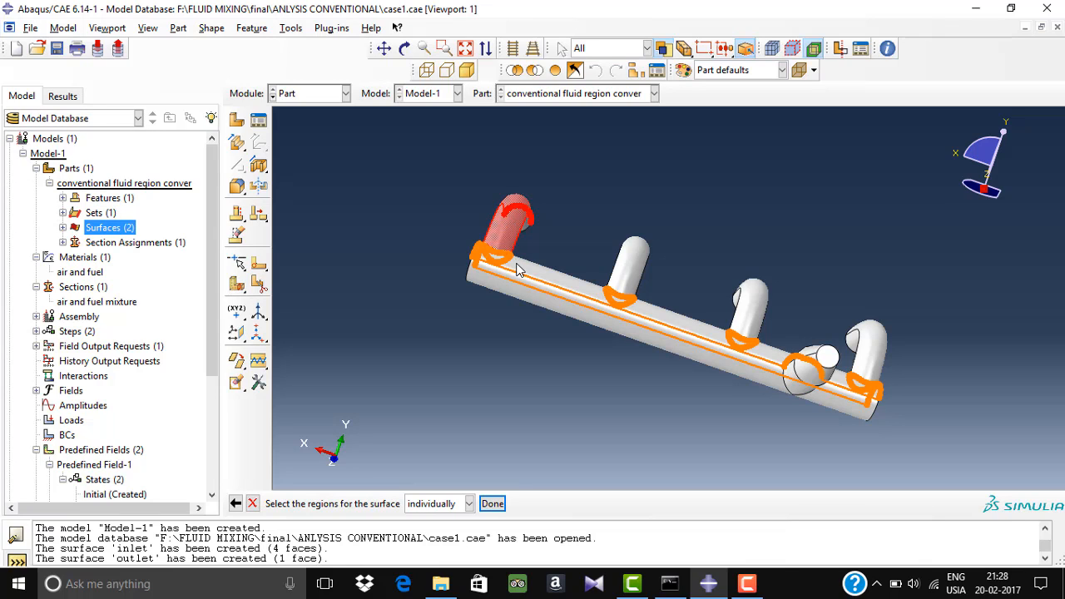
shift+click(518, 269)
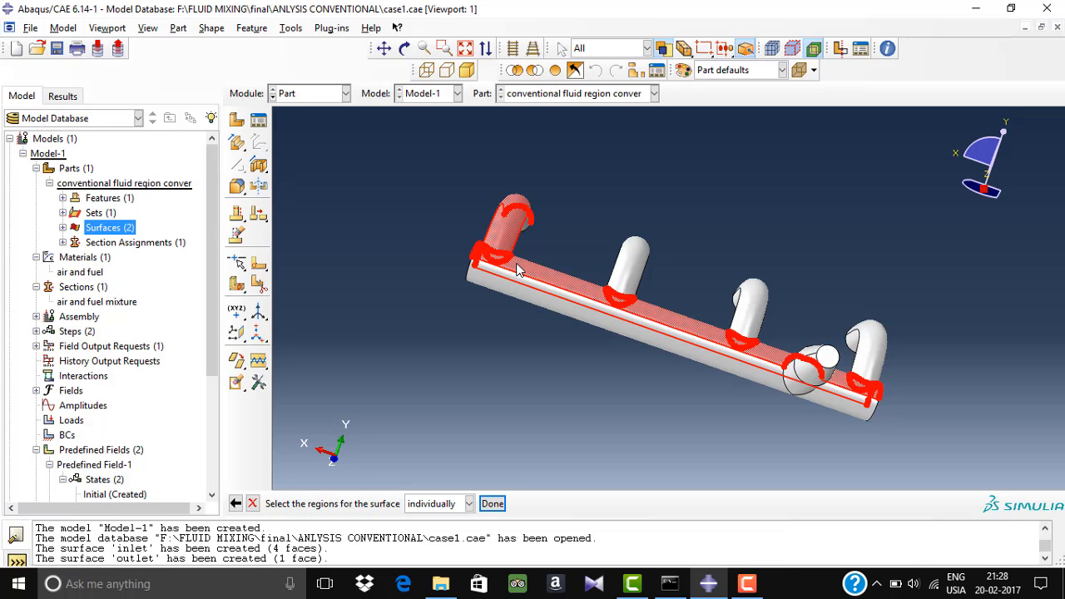
shift+click(632, 260)
shift+click(634, 339)
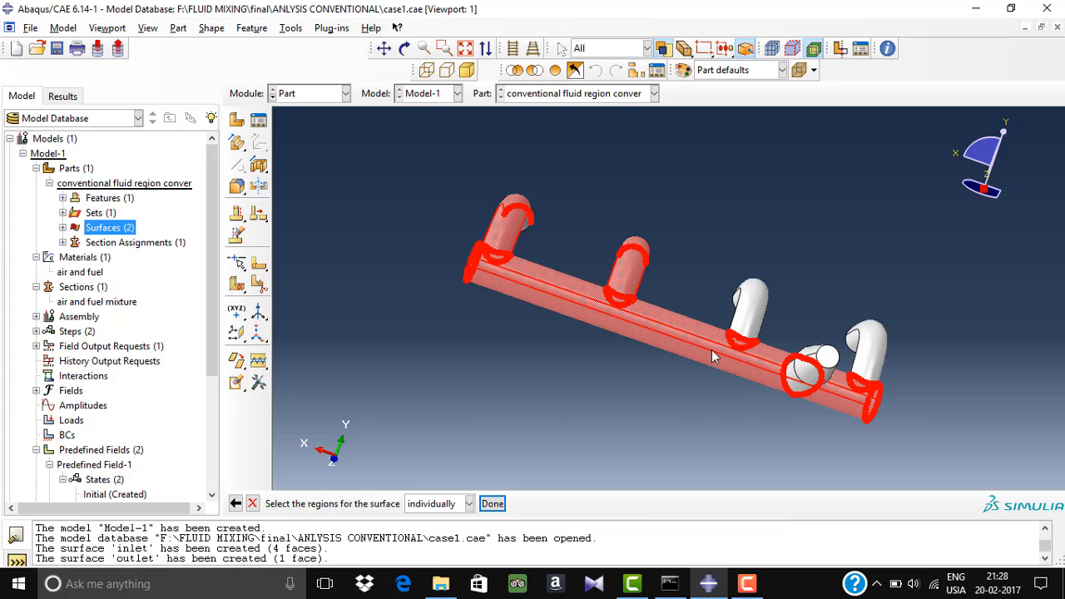
shift+click(753, 310)
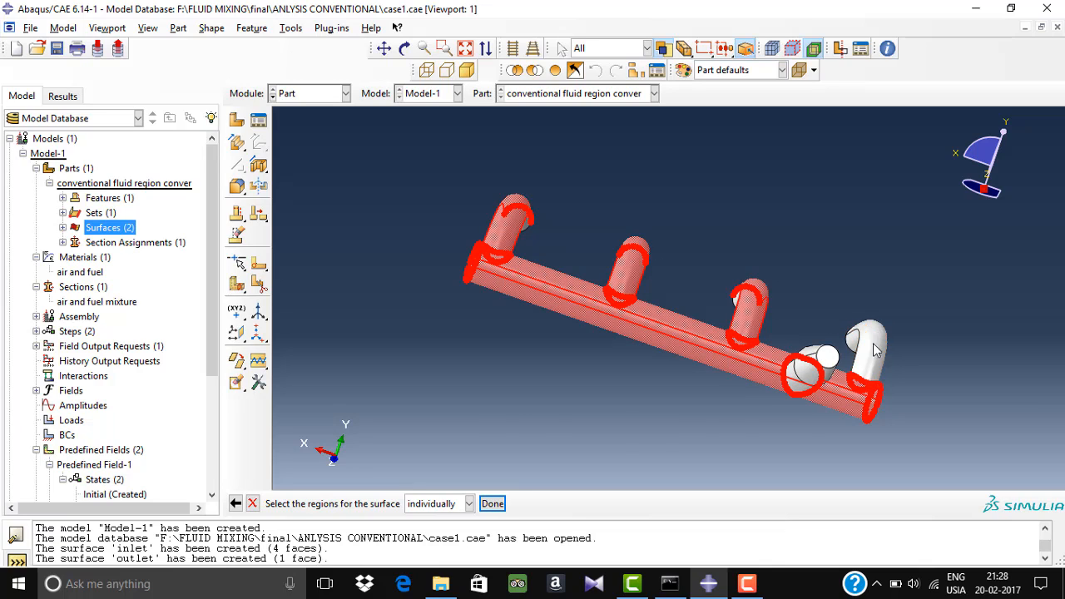
shift+click(869, 330)
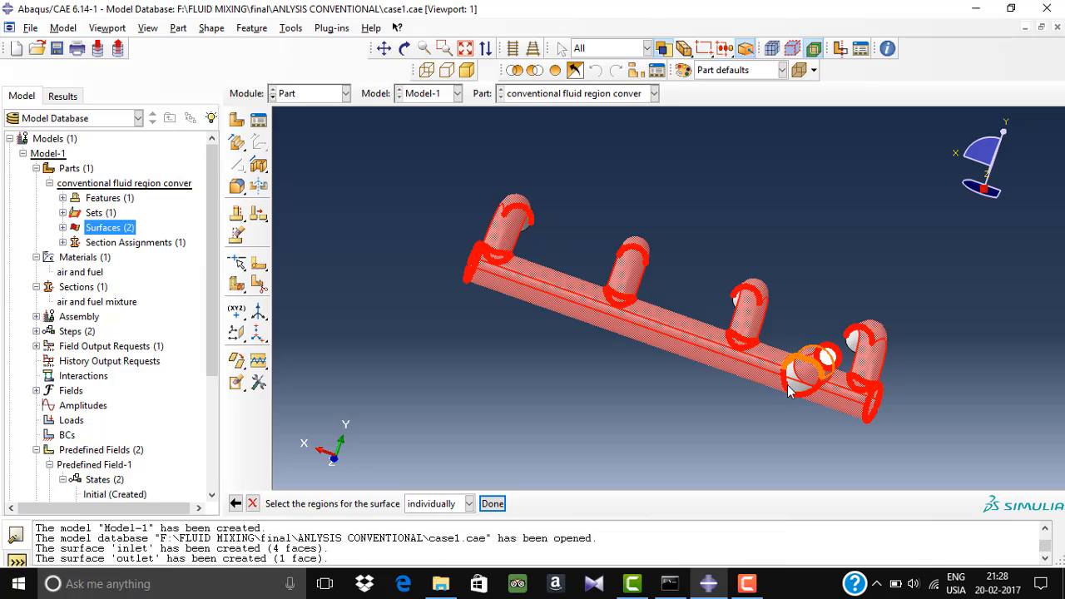
shift+click(792, 386)
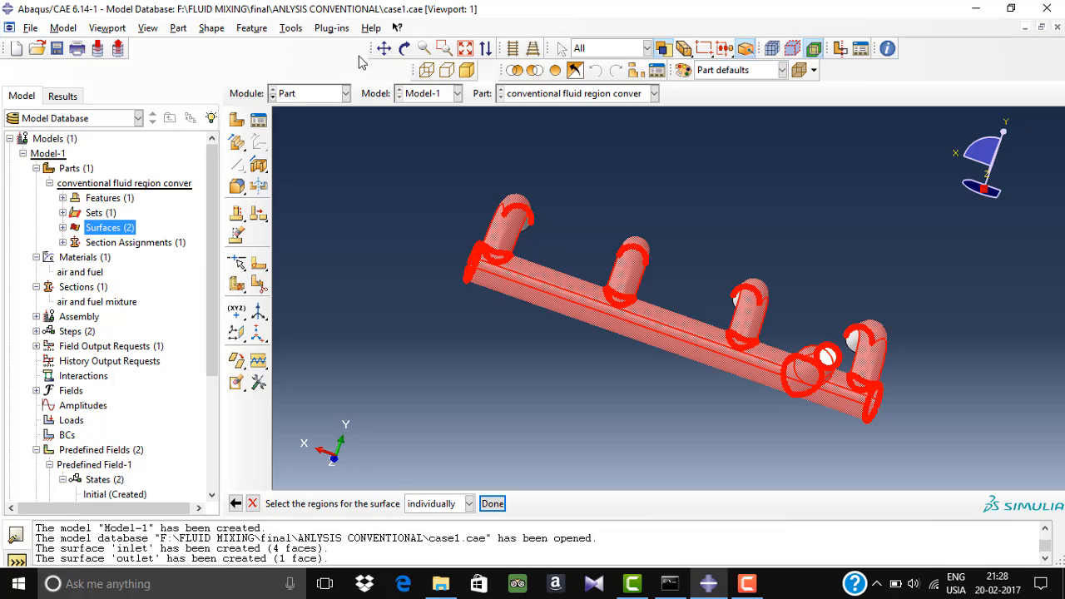
- Add the remaining outlet pipe face, one end cap of the main cylinder and the unselected branch pipe sides to the wall selection
click(404, 49)
drag(803, 242, 728, 276)
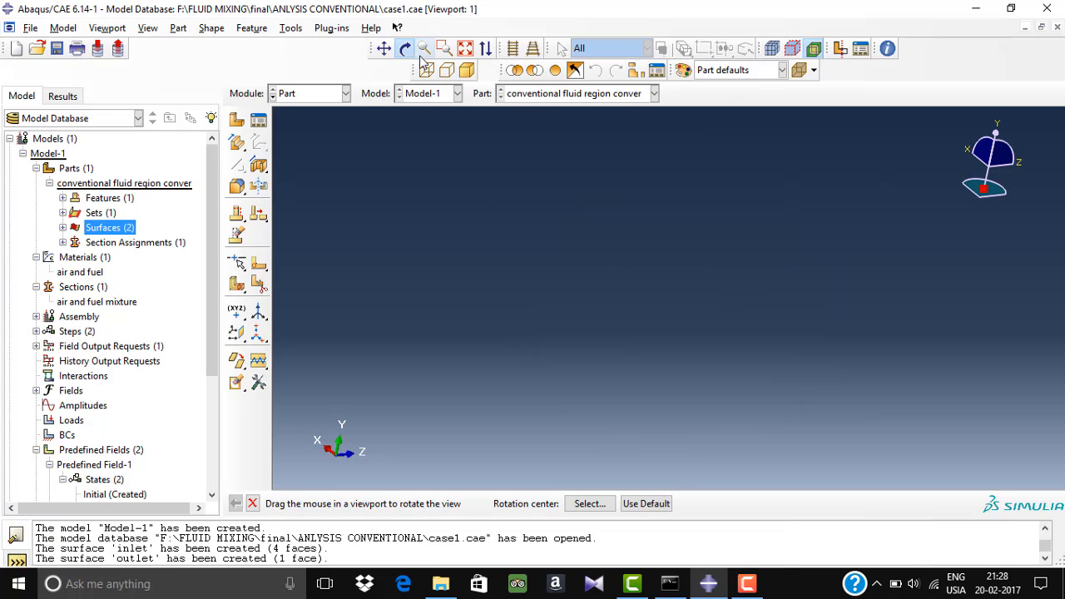
click(465, 48)
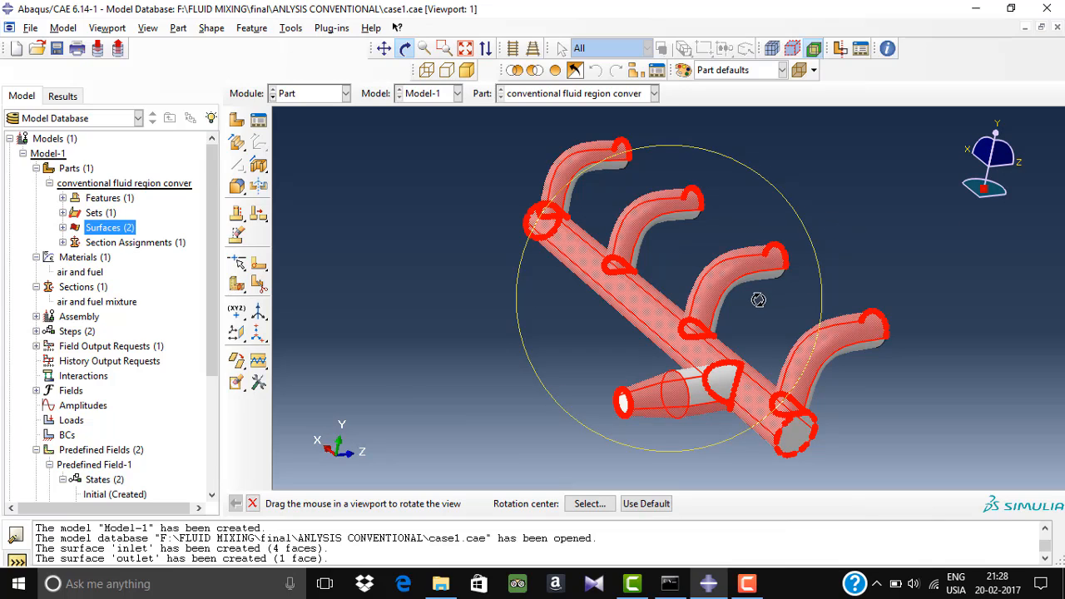
click(253, 503)
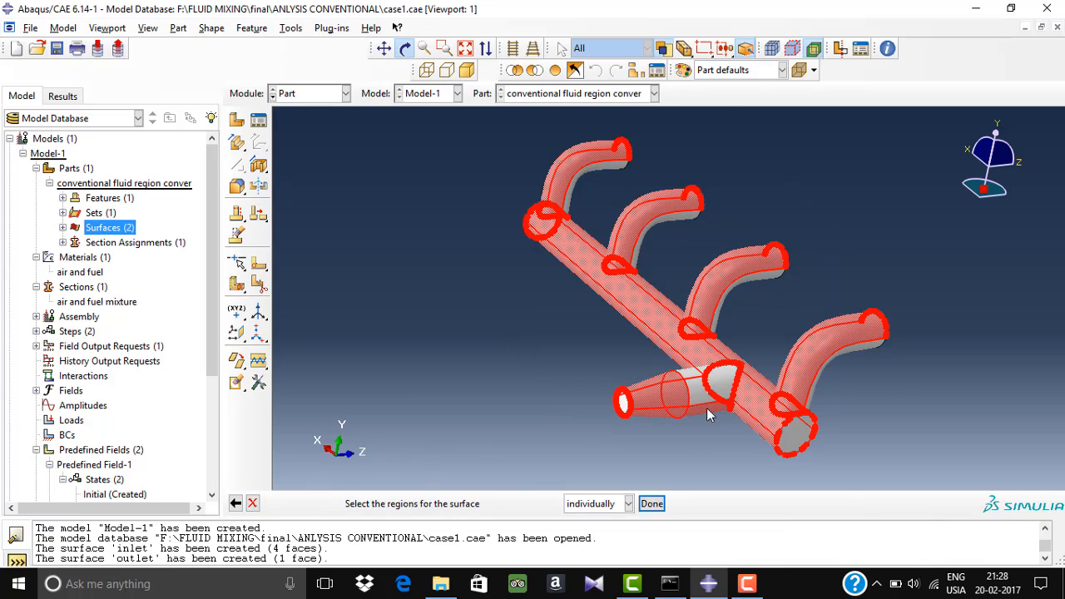
click(796, 430)
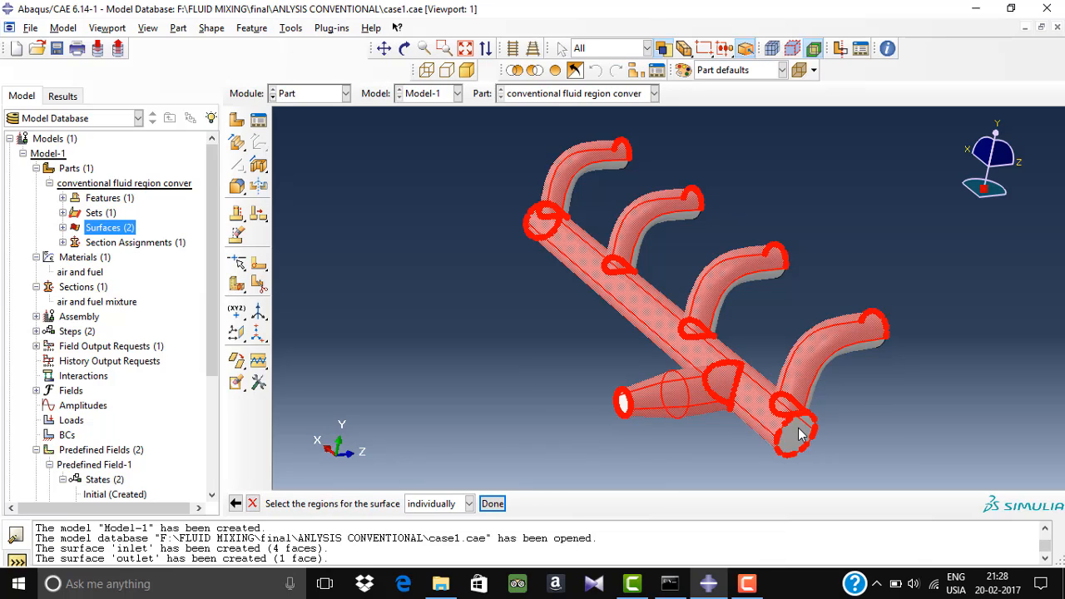
click(851, 351)
click(731, 289)
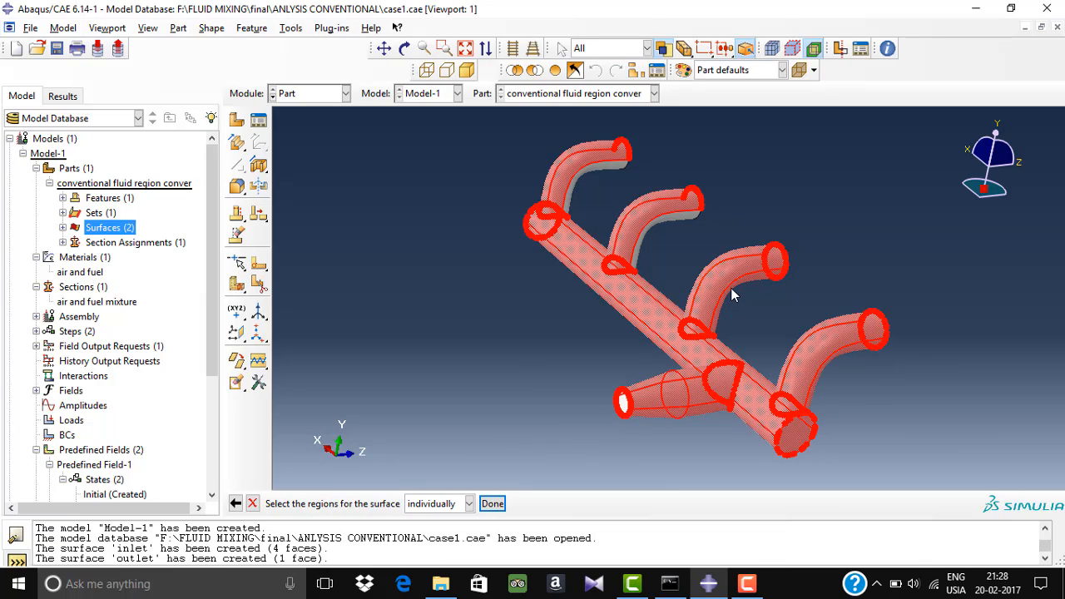
click(664, 225)
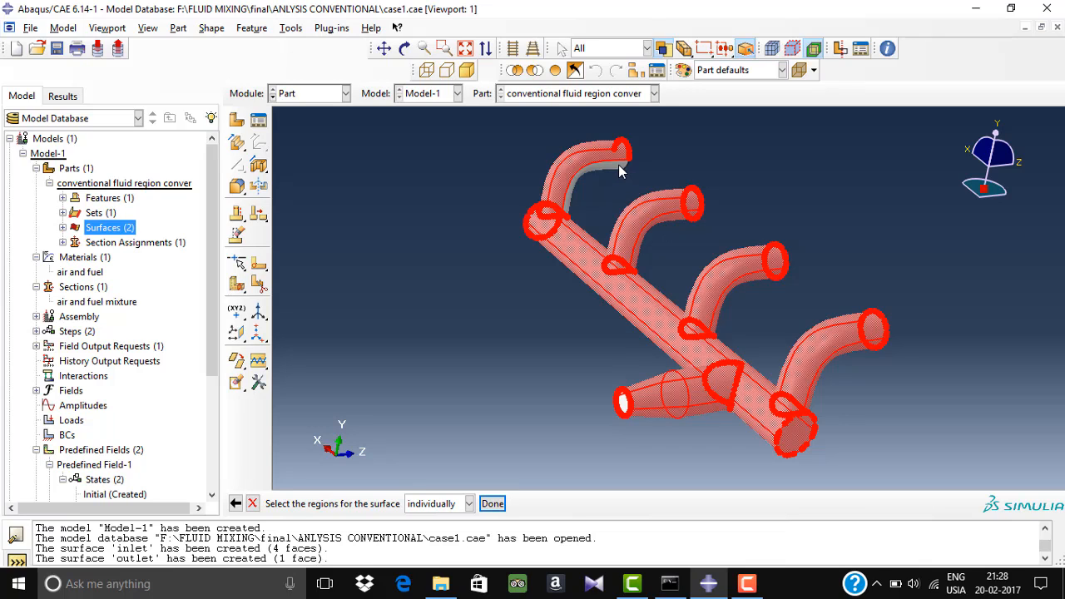
click(619, 170)
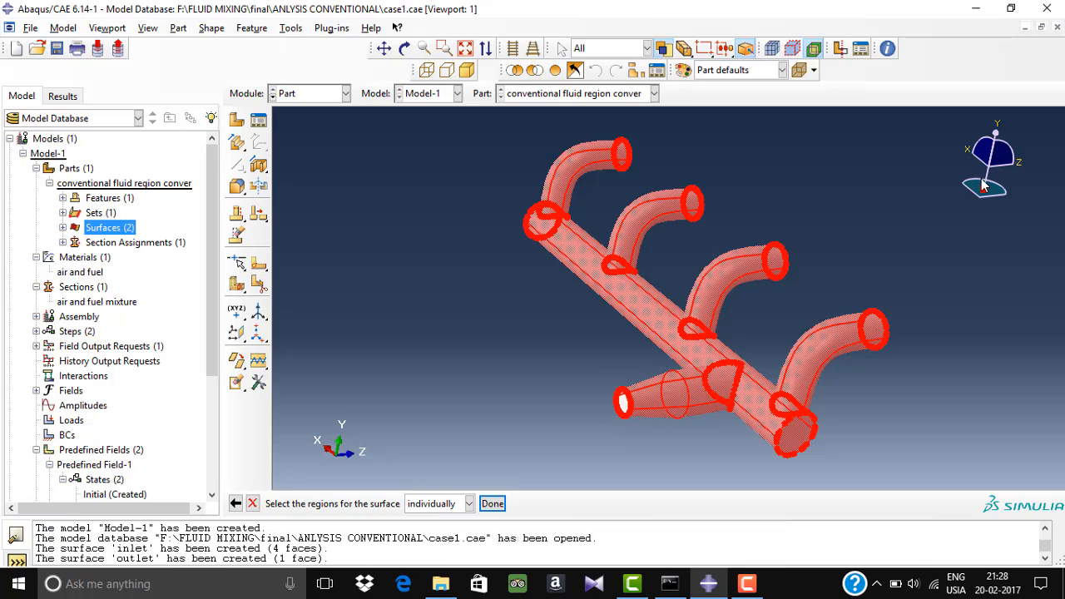
- Add the main cylinder's opposite end face to the selection and complete the wall surface
drag(982, 186, 1021, 228)
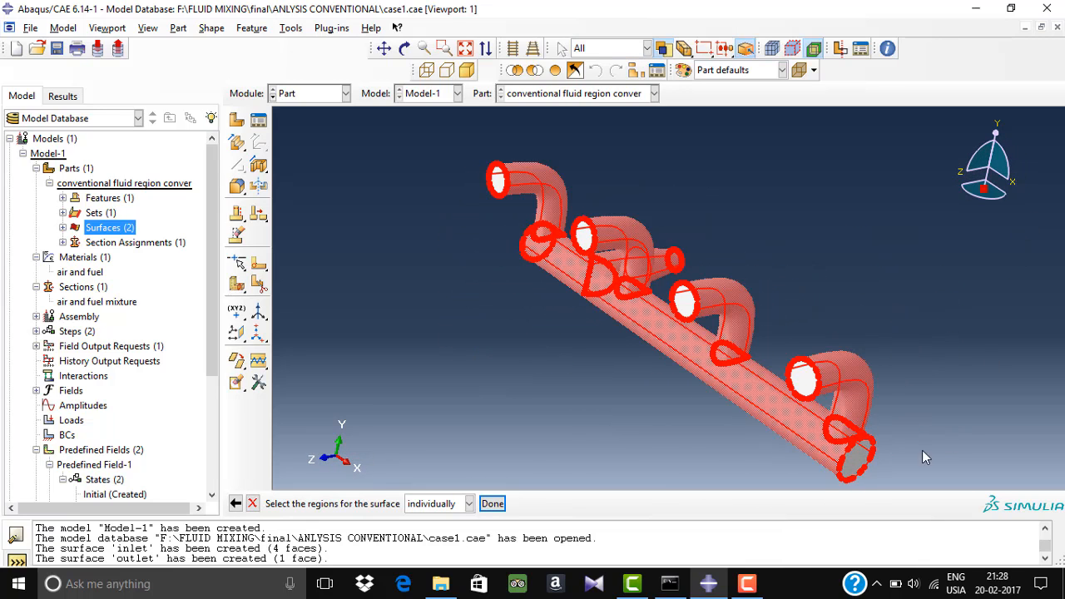
click(862, 459)
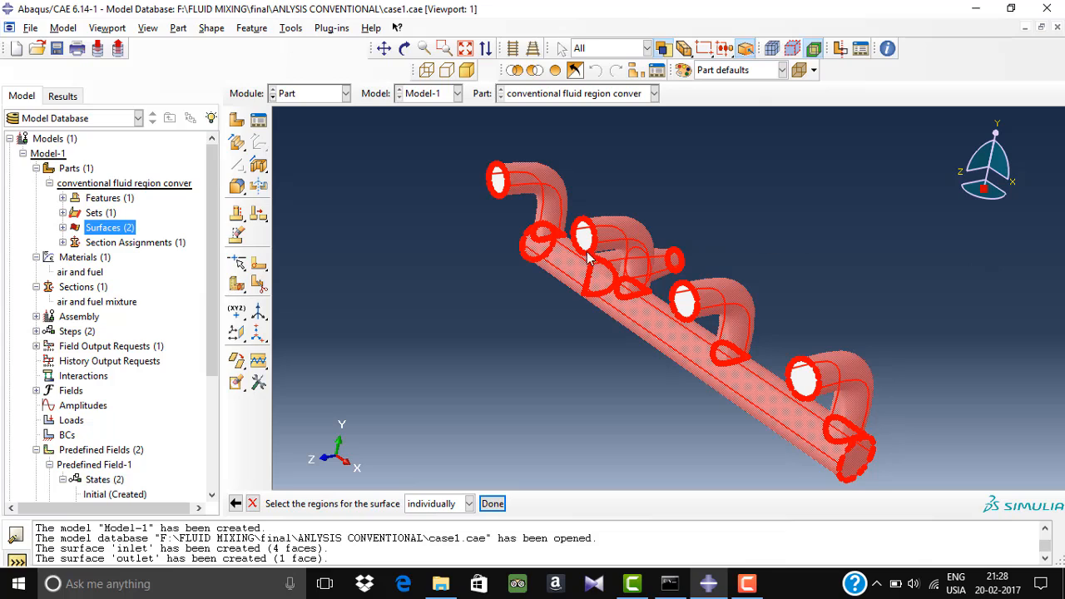
click(494, 505)
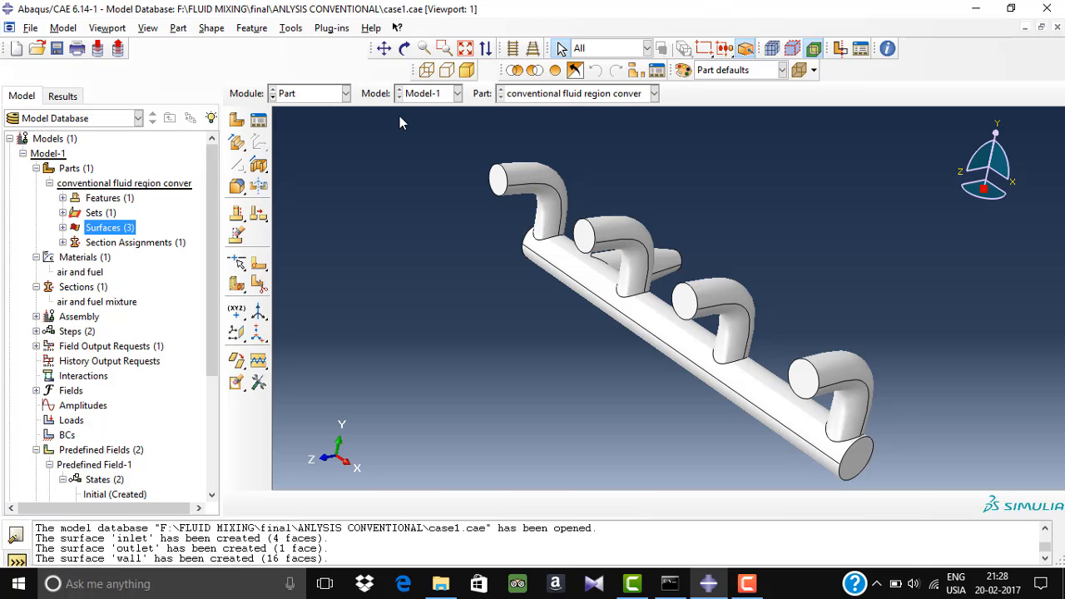
- Switch to the Load module and open the Boundary Condition Manager
click(346, 95)
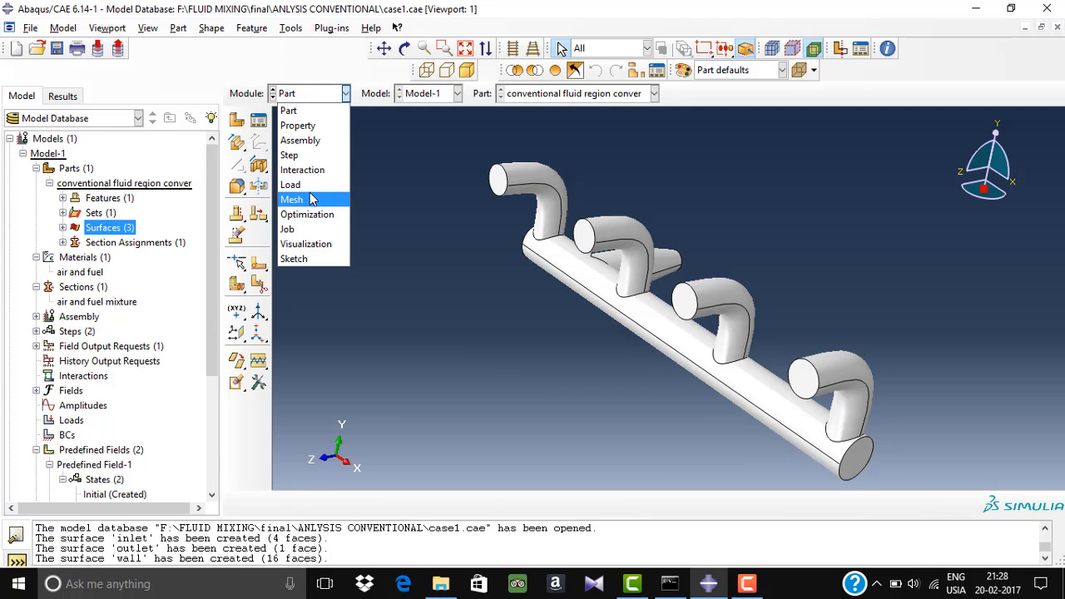
click(301, 185)
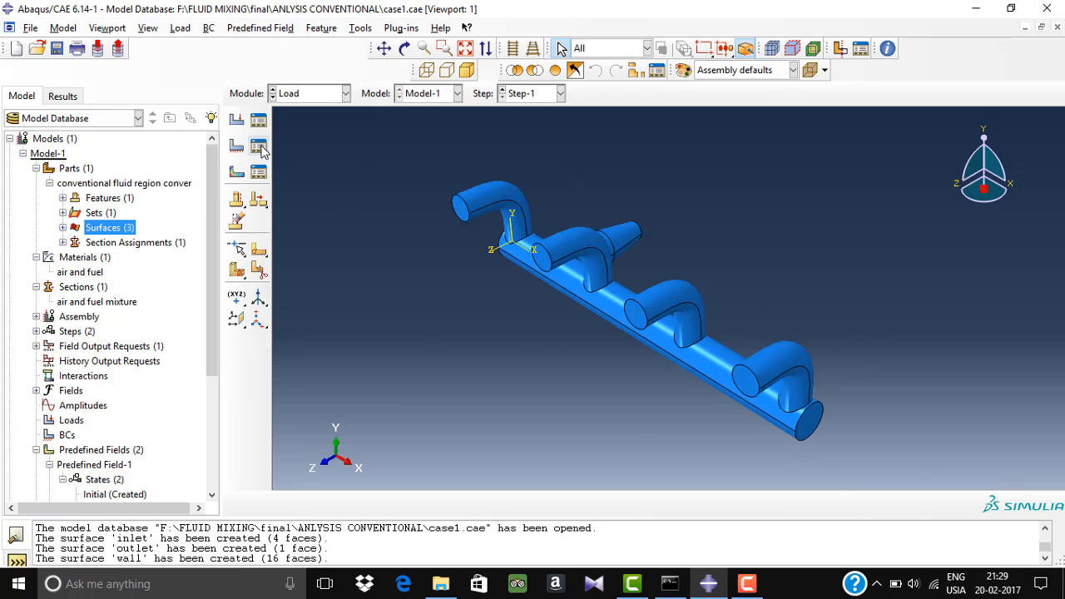
click(259, 147)
- Create a fluid inlet/outlet boundary condition named "inlet" in Step-1 and assign it to the existing inlet surface
click(218, 339)
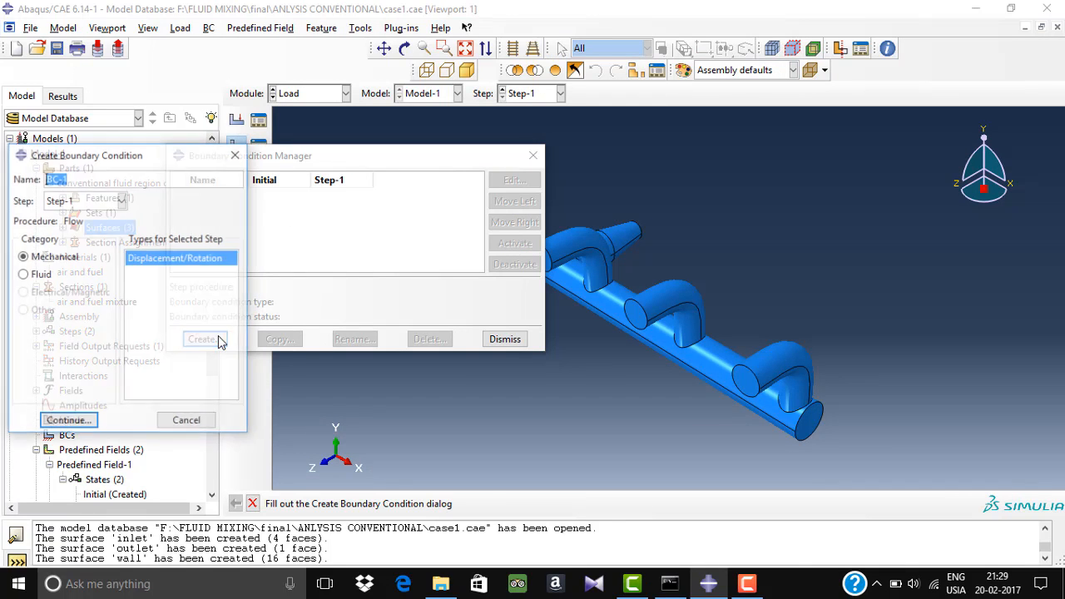
key(BackSpace)
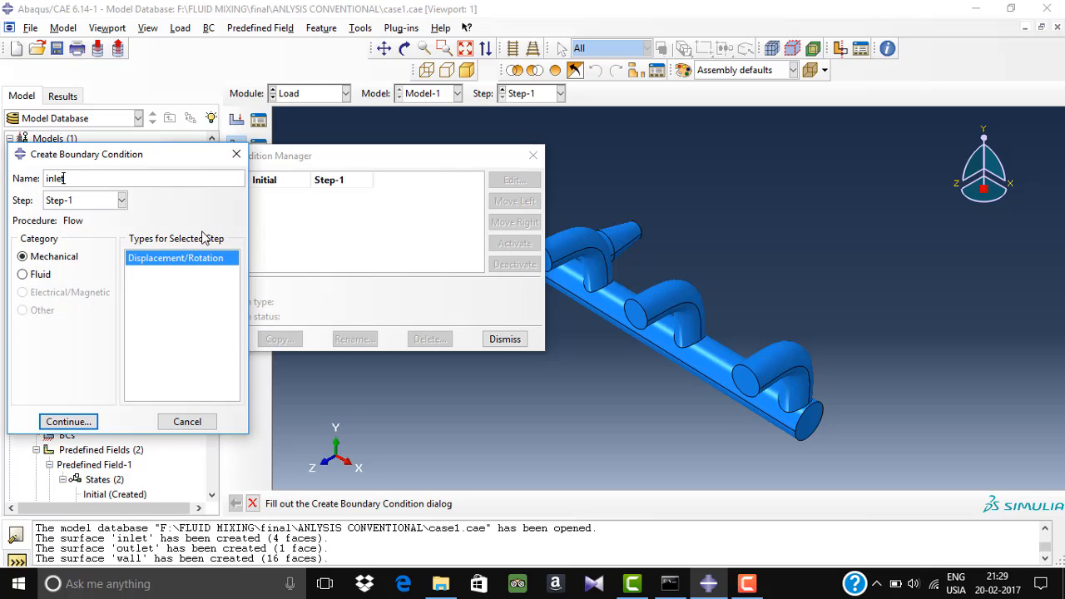
click(121, 200)
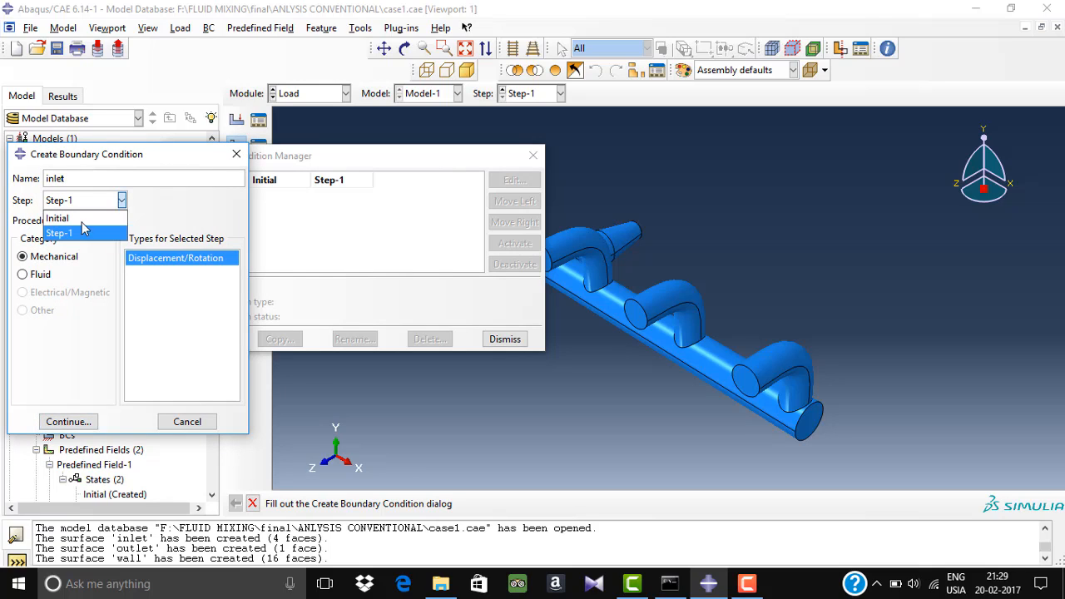
click(75, 234)
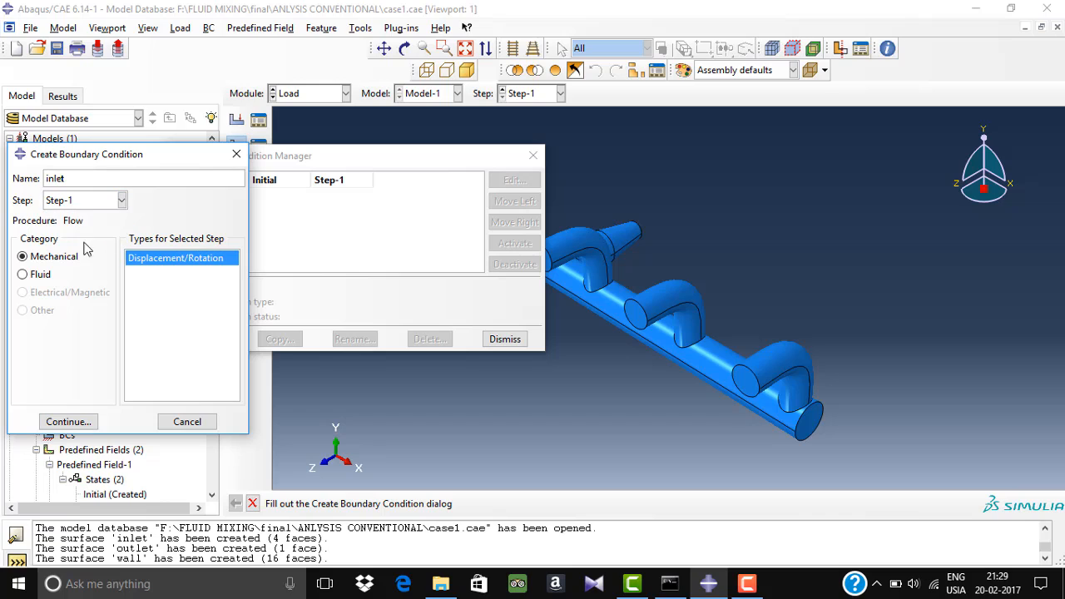
click(23, 274)
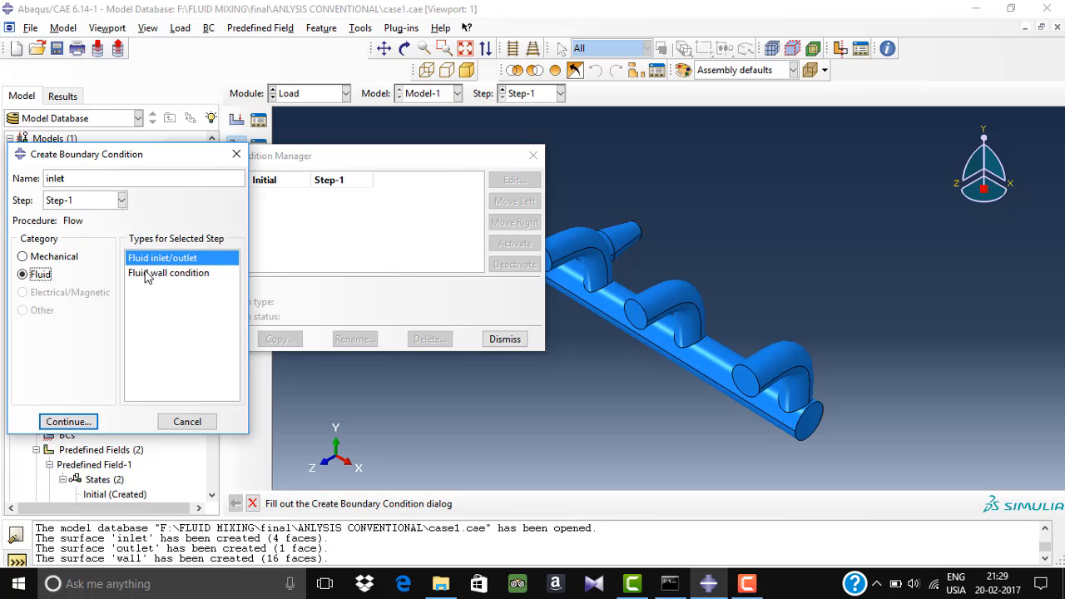
click(68, 422)
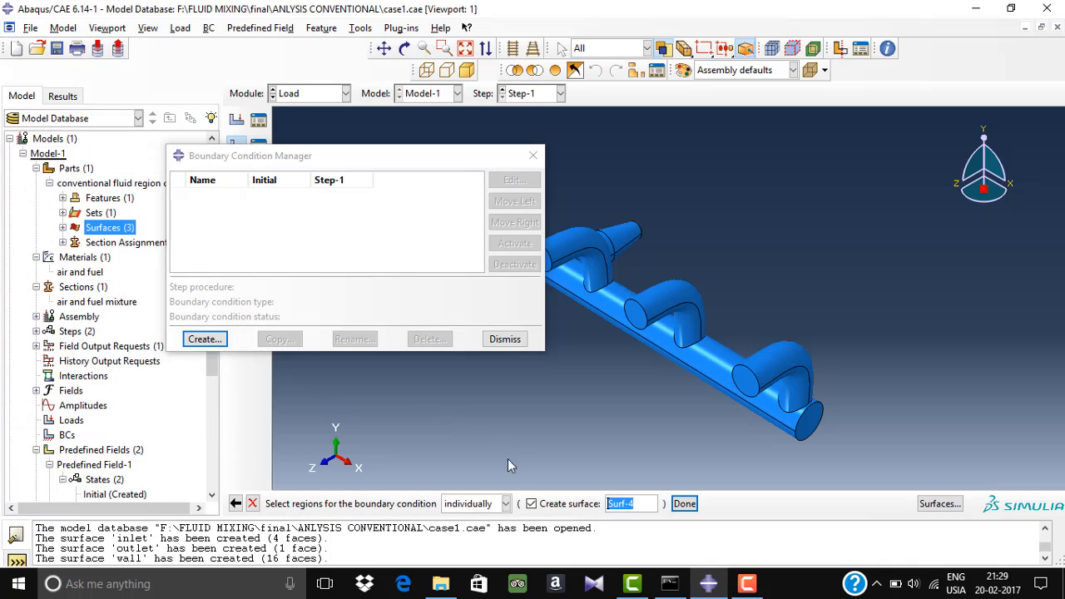
click(925, 504)
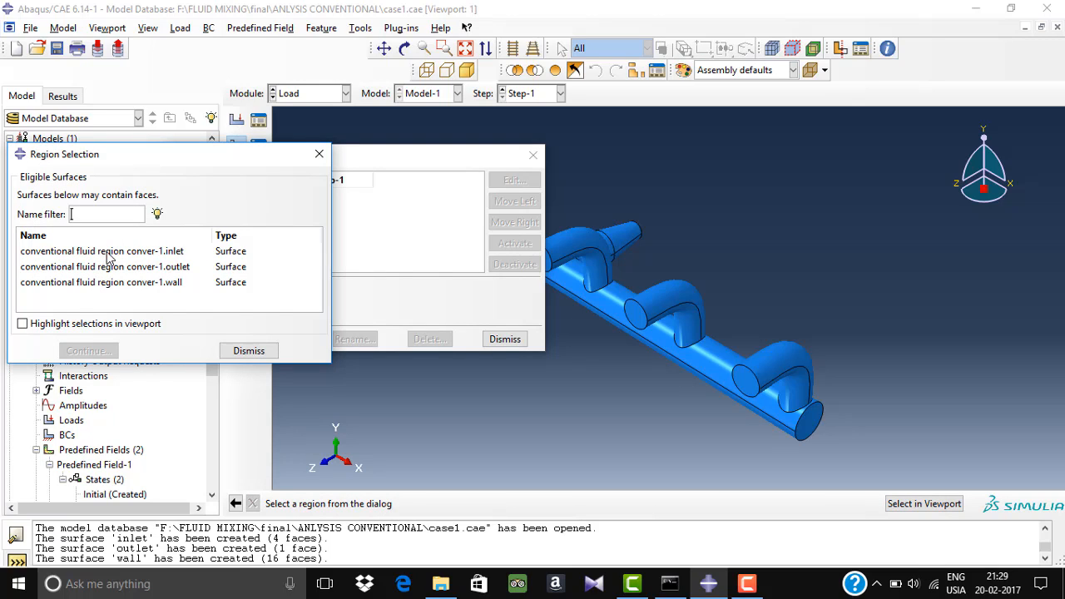
click(107, 252)
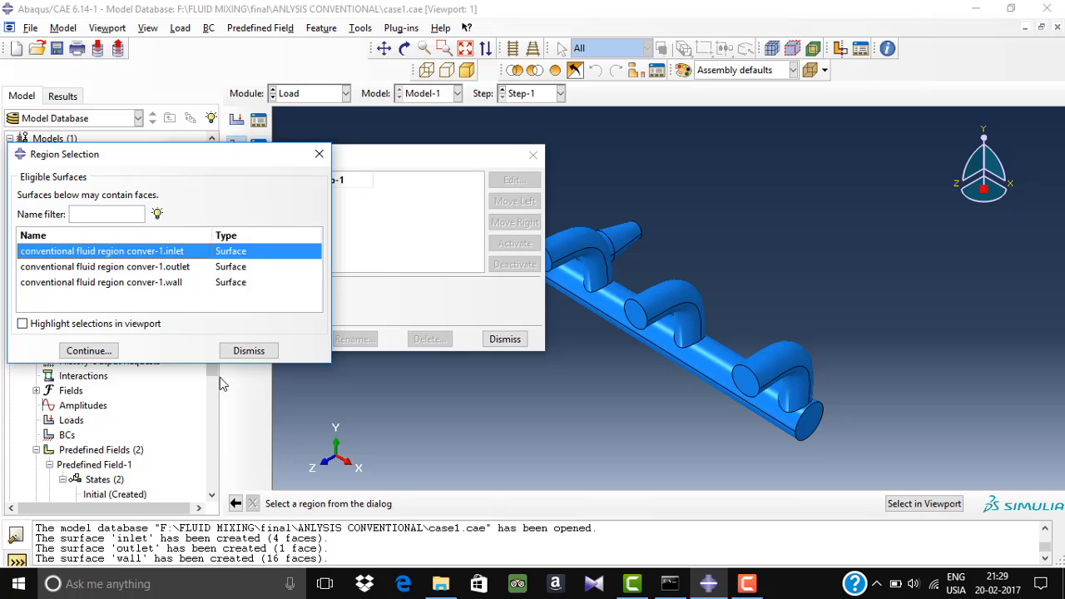
click(88, 351)
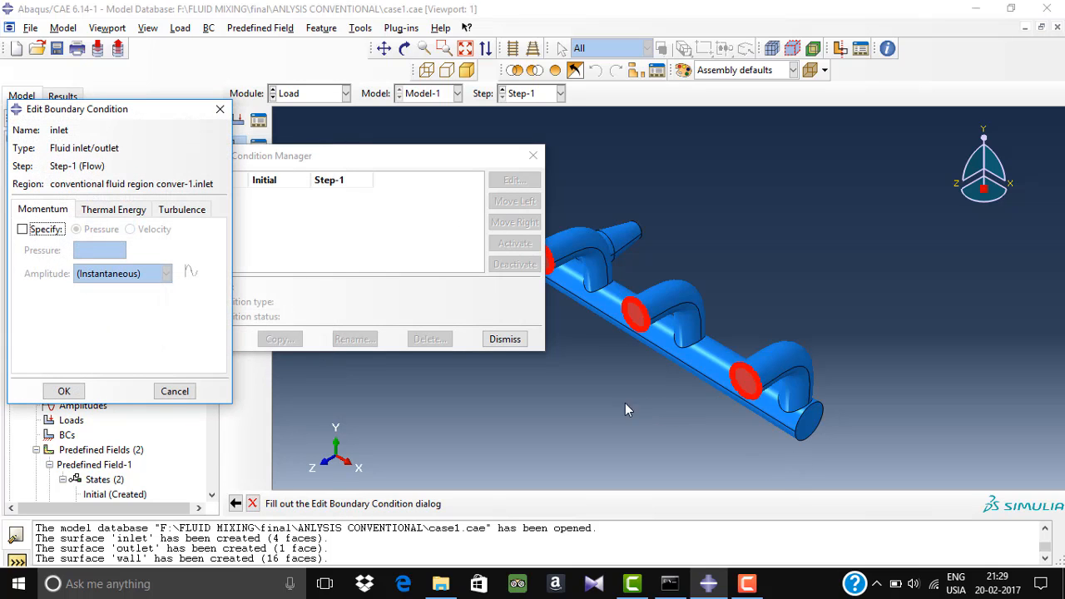
- Specify the inlet's momentum as a uniform velocity with V1 = 0, V2 = 0 and V3 = -3.89
click(23, 229)
click(130, 230)
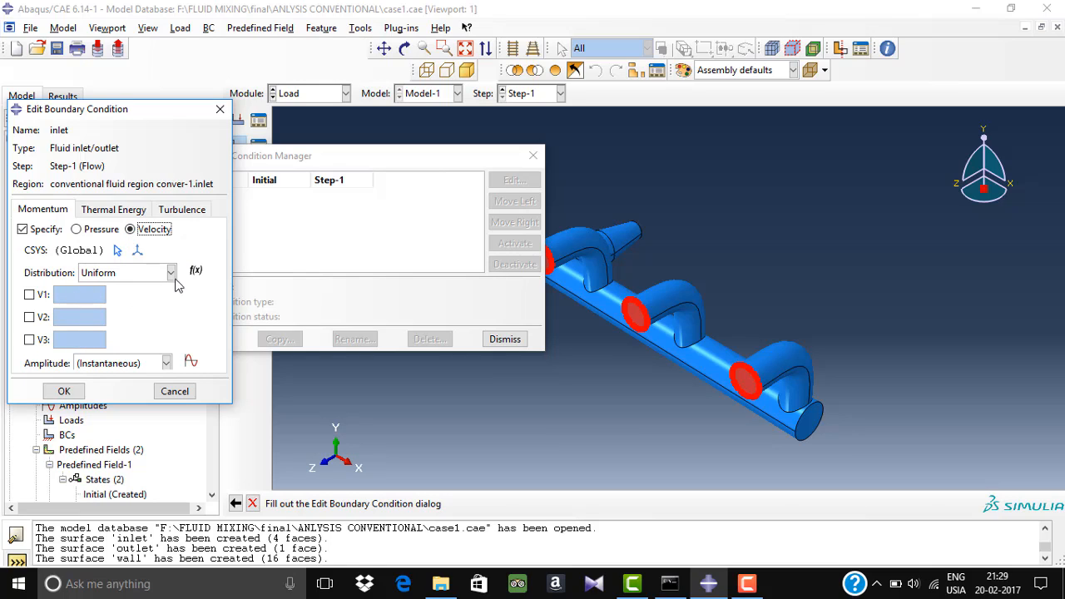
click(29, 340)
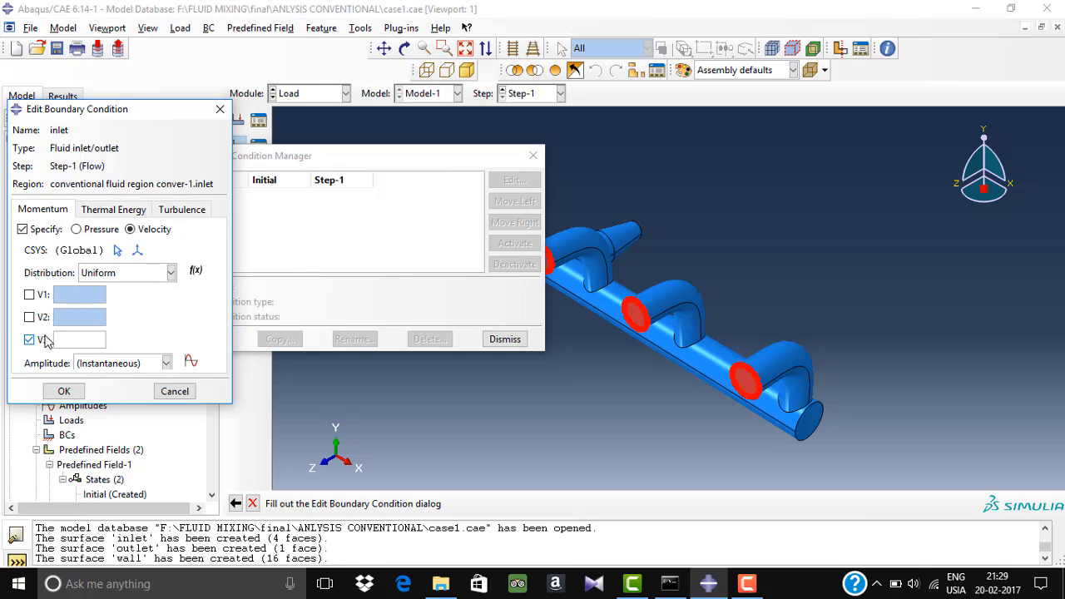
click(29, 317)
click(29, 294)
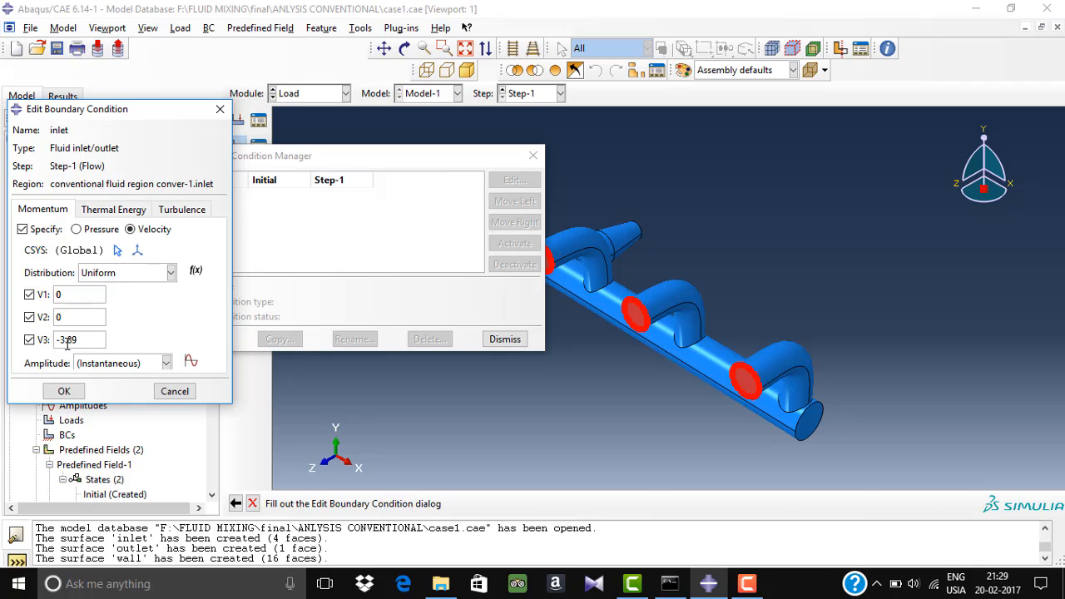
click(64, 391)
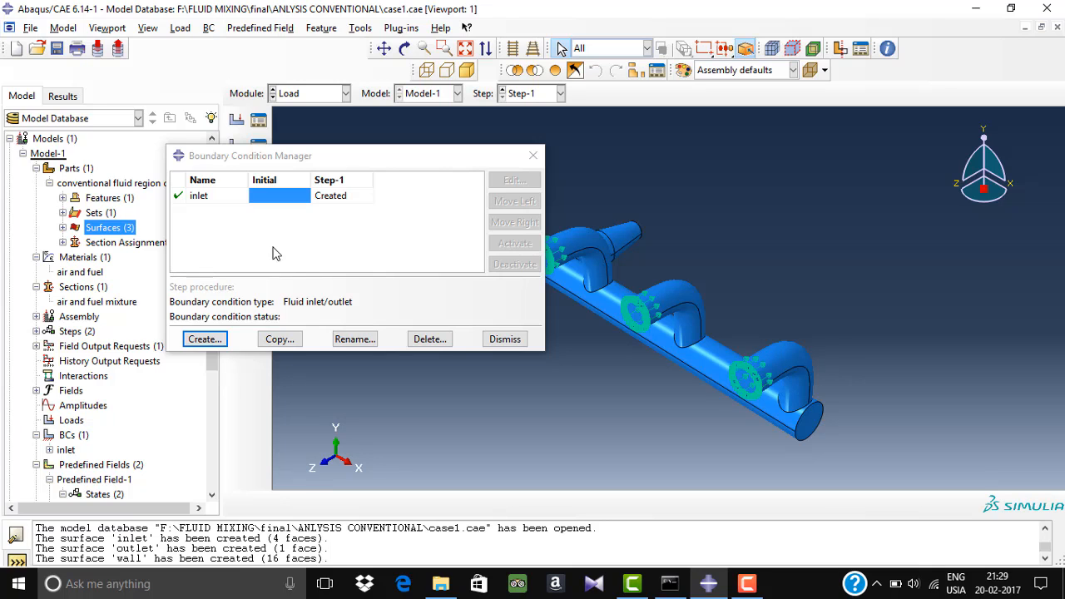
- Edit the inlet condition's turbulence to a turbulent kinetic energy of 0.053201 and a dissipation rate of 0.37564, and close the manager
click(201, 202)
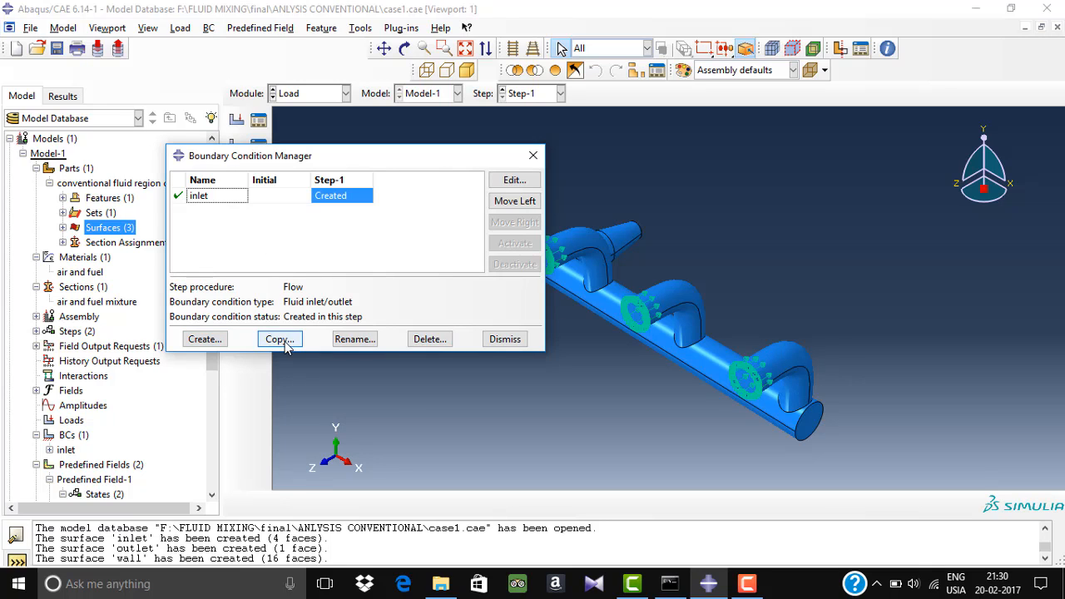
click(514, 181)
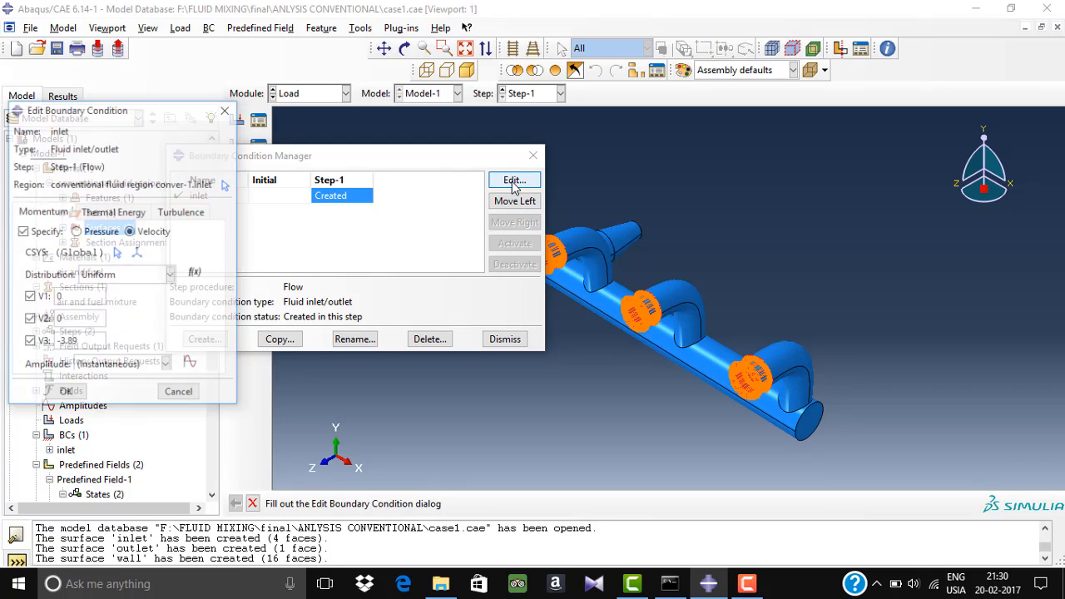
click(182, 214)
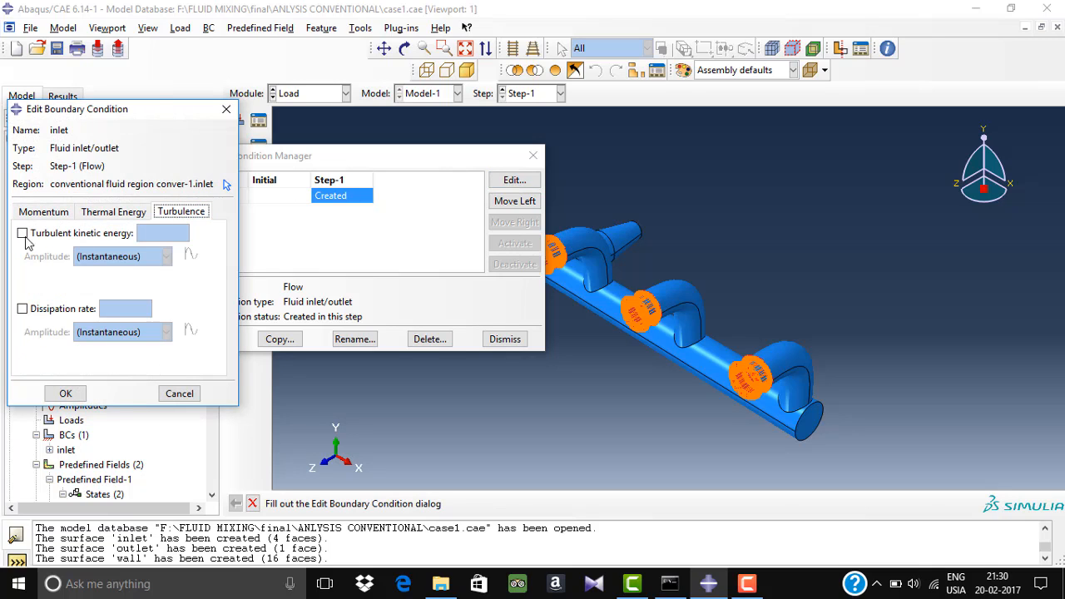
click(23, 234)
click(177, 236)
text(0.053201)
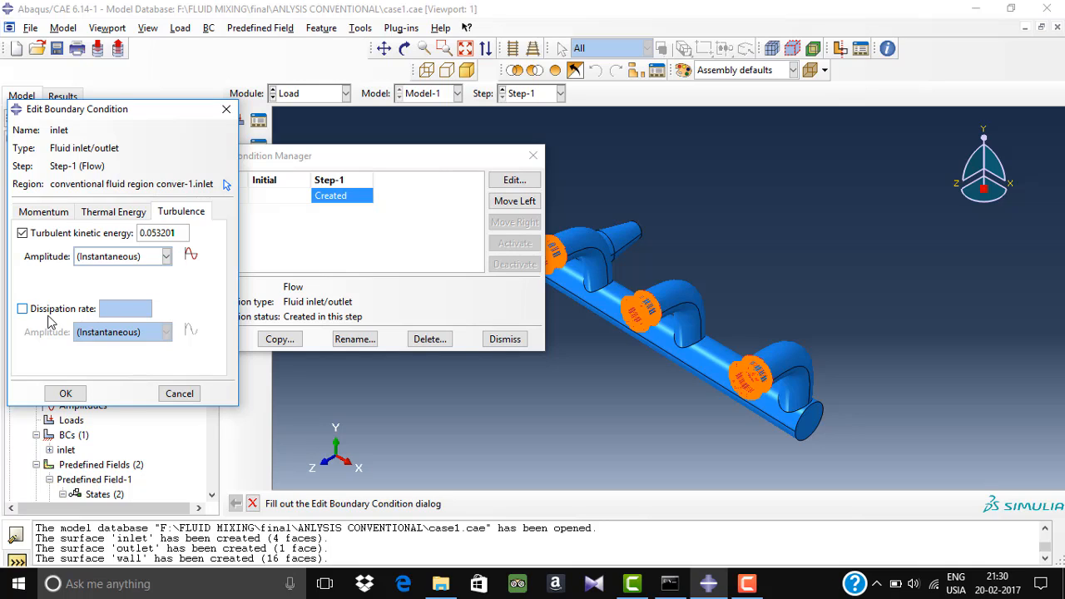
click(22, 308)
click(102, 309)
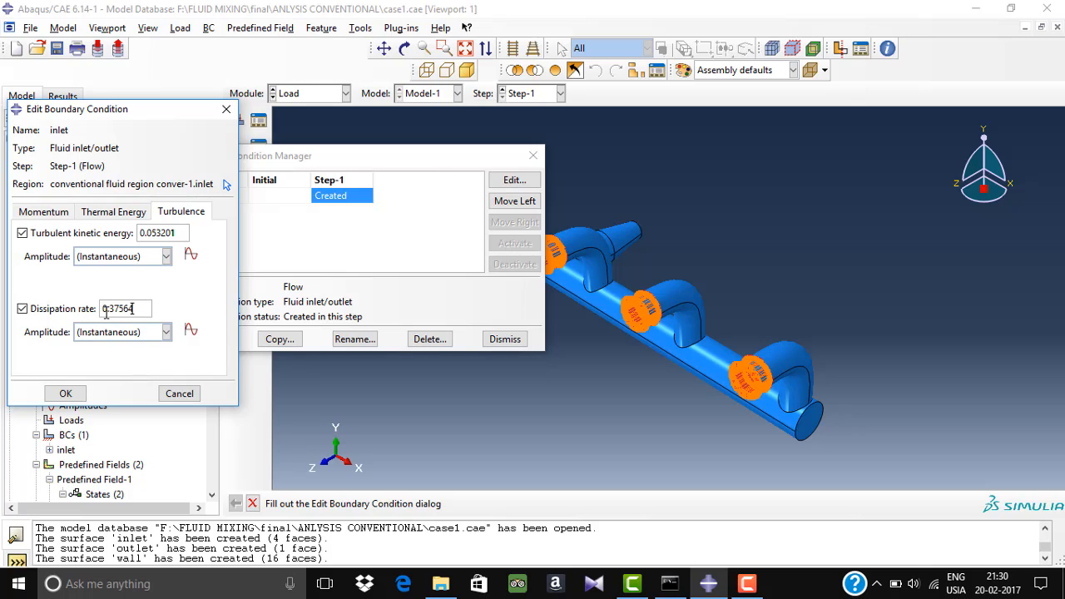
click(66, 394)
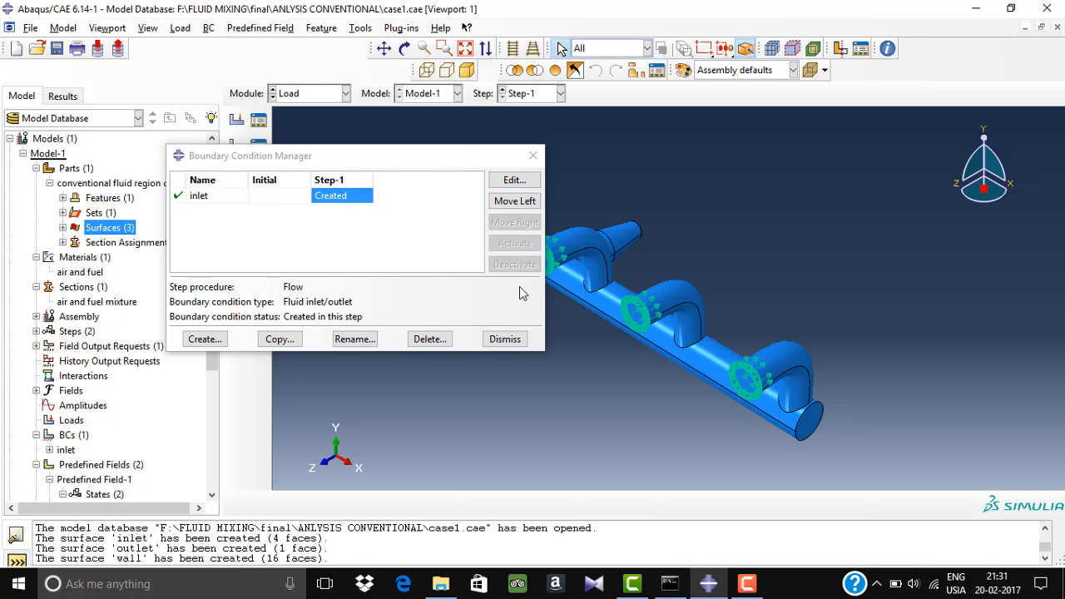
click(511, 340)
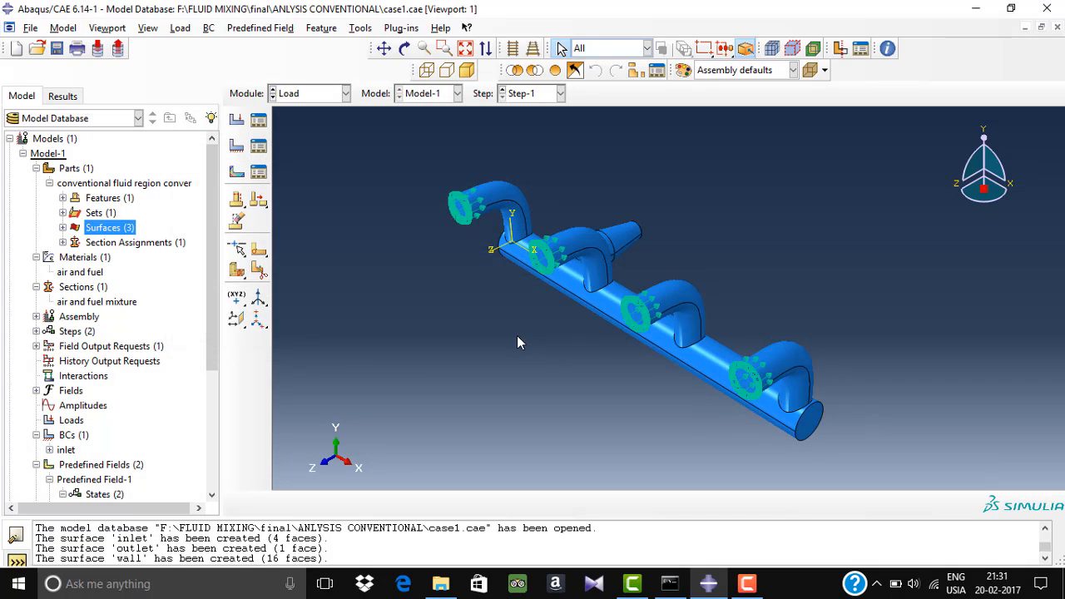
- Create a second fluid inlet/outlet boundary condition in Step-1 with the default name and assign it to the outlet surface
click(346, 94)
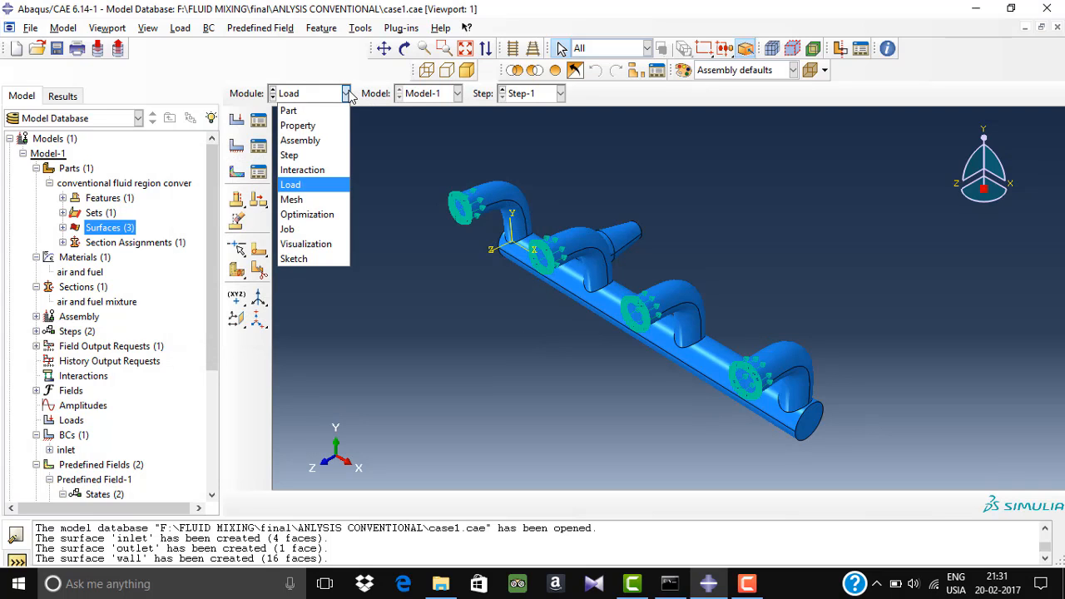
click(346, 94)
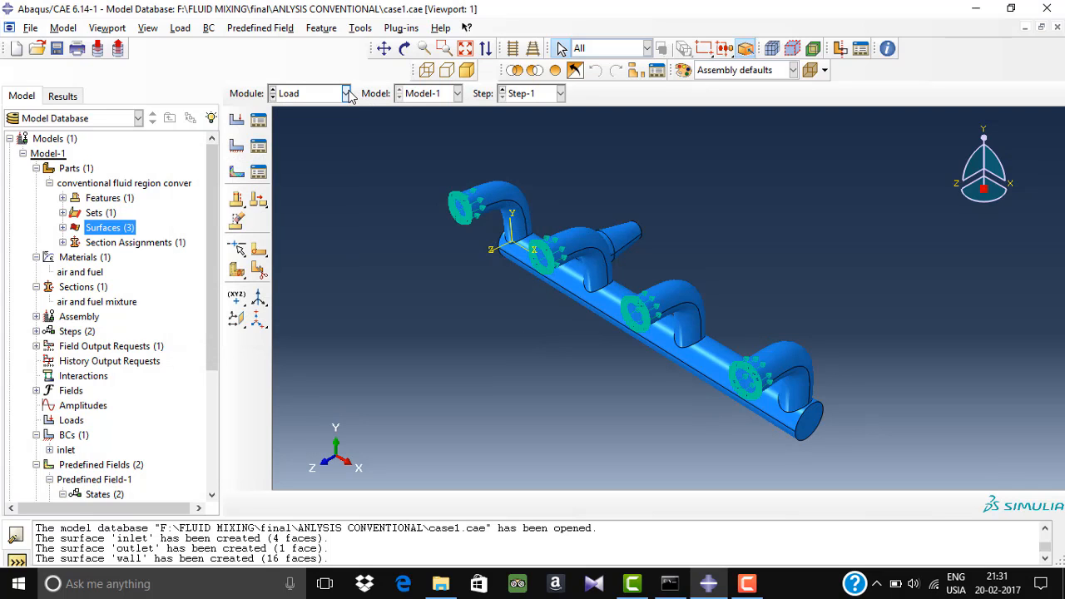
click(257, 145)
click(201, 340)
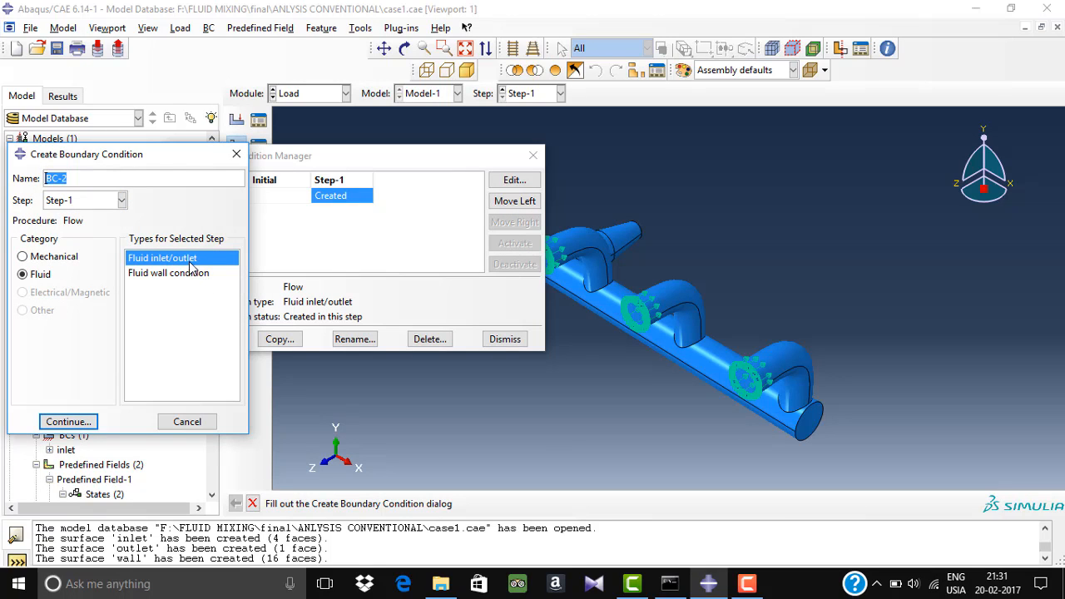
click(73, 422)
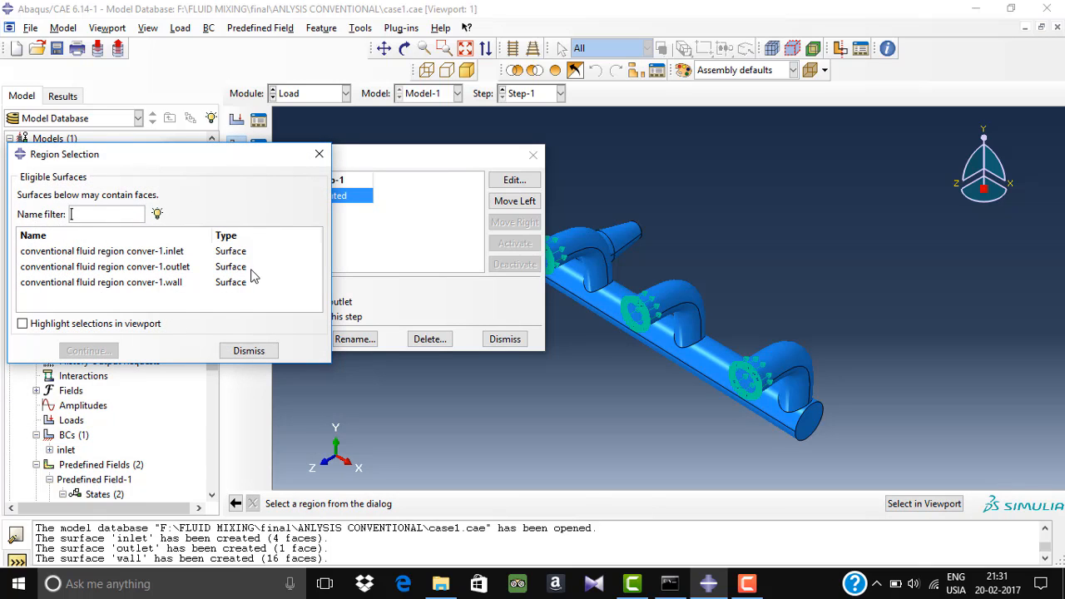
click(161, 271)
click(90, 351)
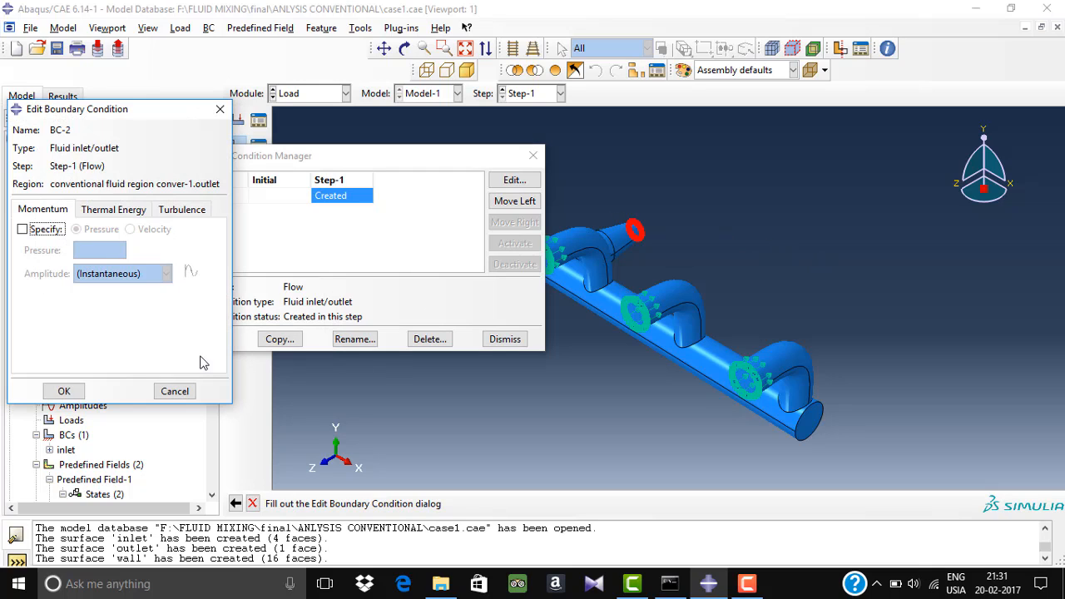
- Specify the outlet condition's momentum as a pressure with instantaneous amplitude
click(22, 229)
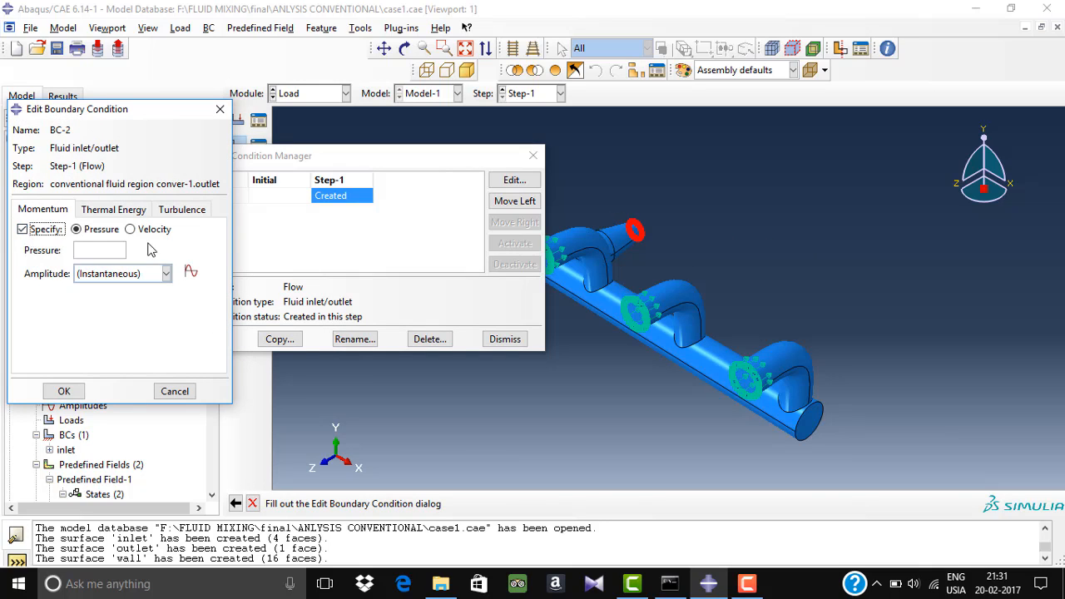
click(92, 247)
click(64, 391)
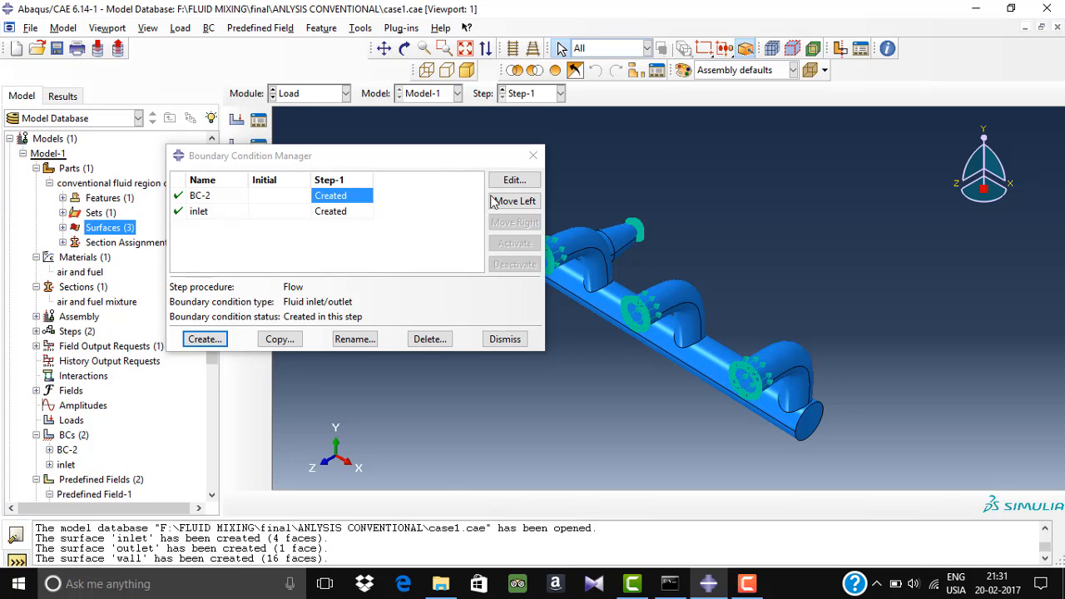
- Create a no-slip fluid wall condition in Step-1 on the wall surface and close the Boundary Condition Manager
click(204, 339)
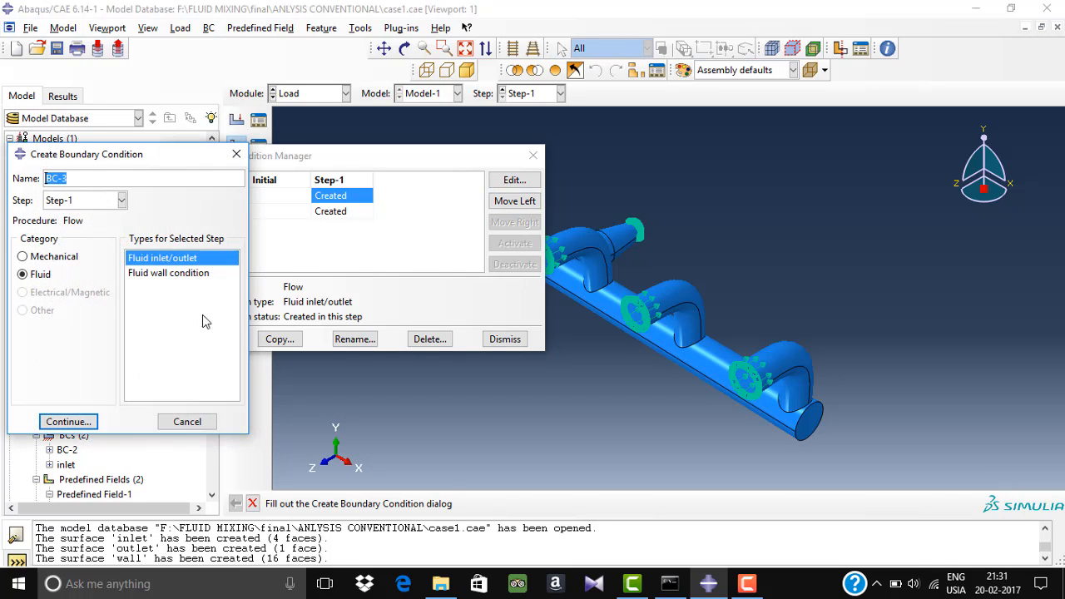
click(174, 273)
click(72, 421)
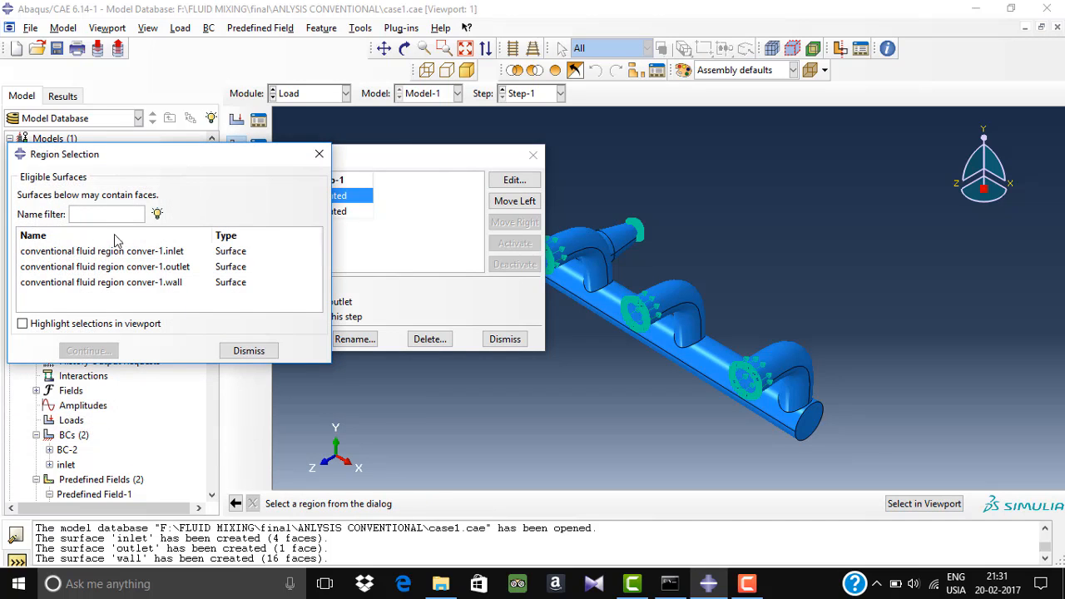
click(142, 284)
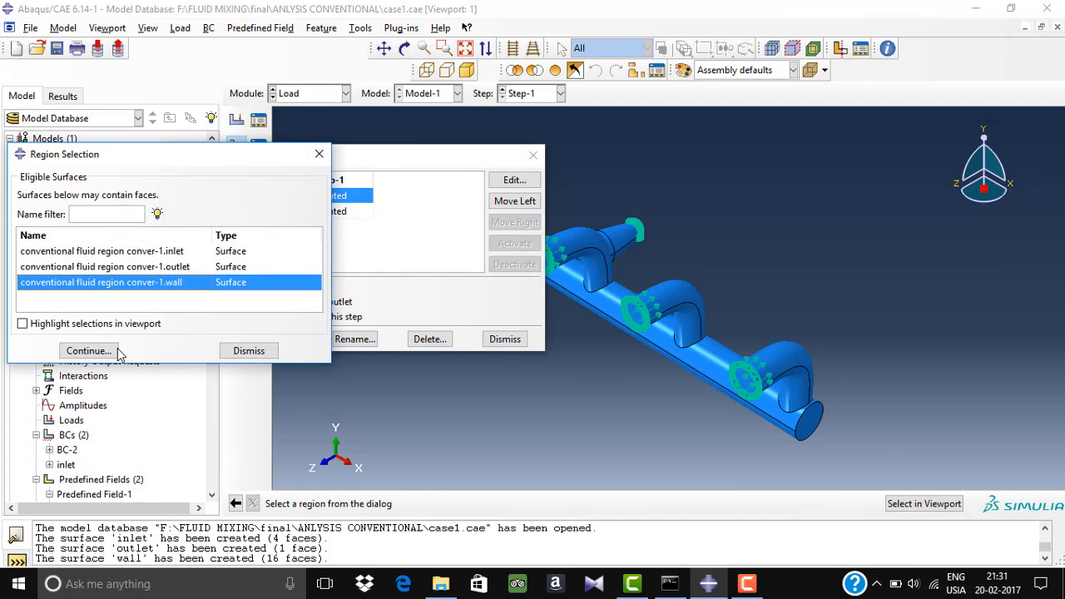
click(89, 350)
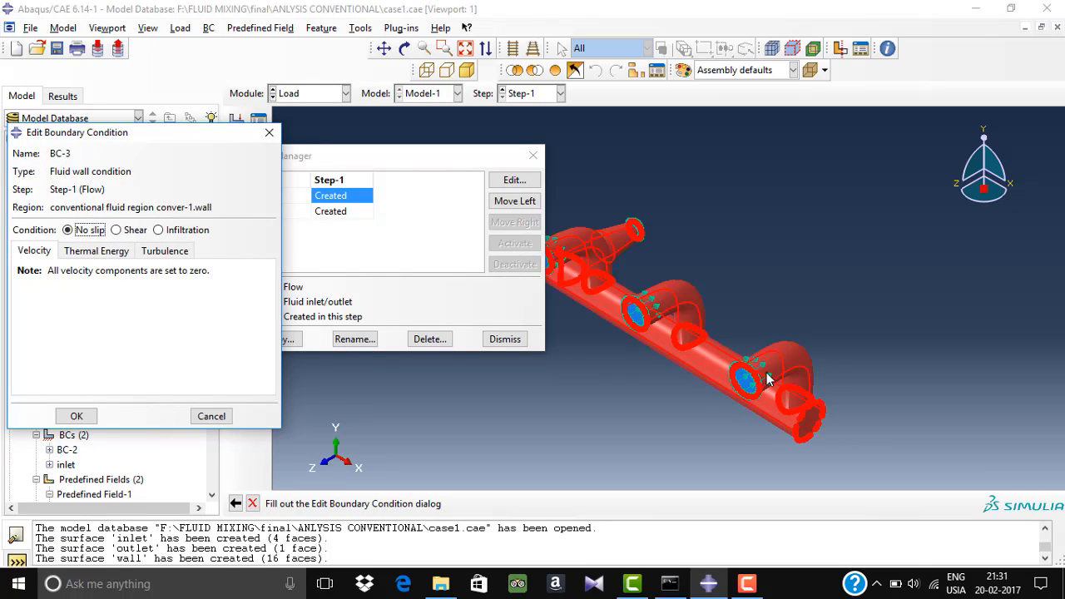
click(73, 418)
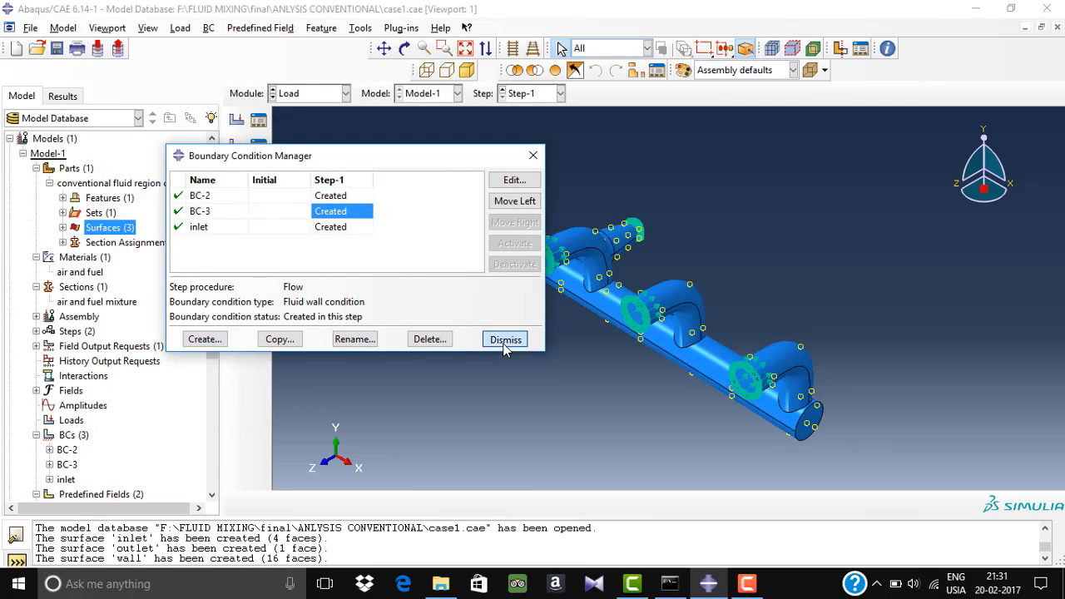
click(505, 341)
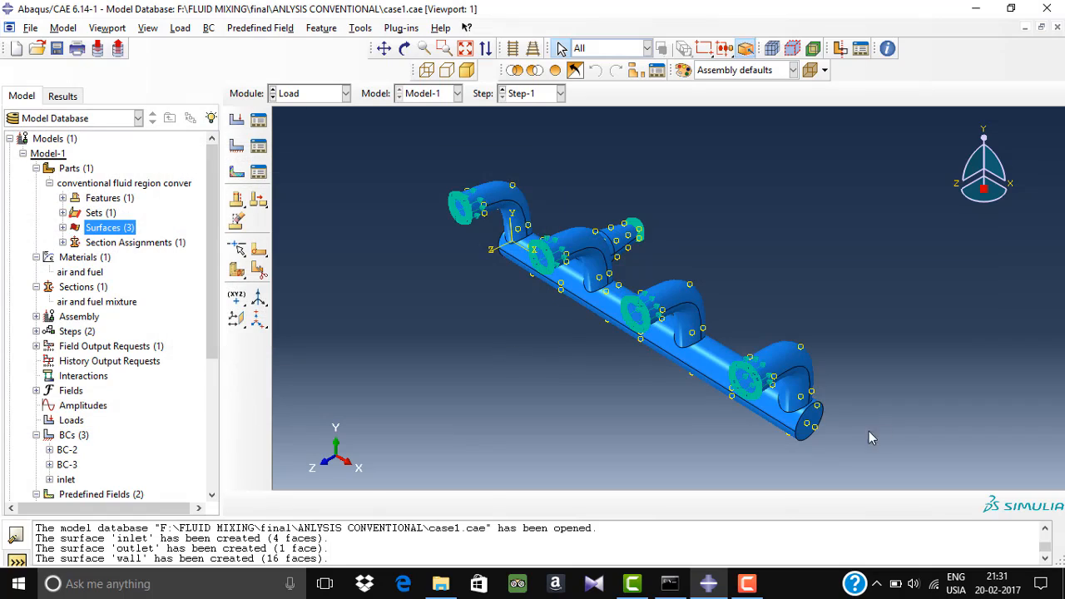
- Switch to the Mesh module and set the mesh controls of the fluid region to Tet elements with the Free technique
click(345, 94)
click(319, 197)
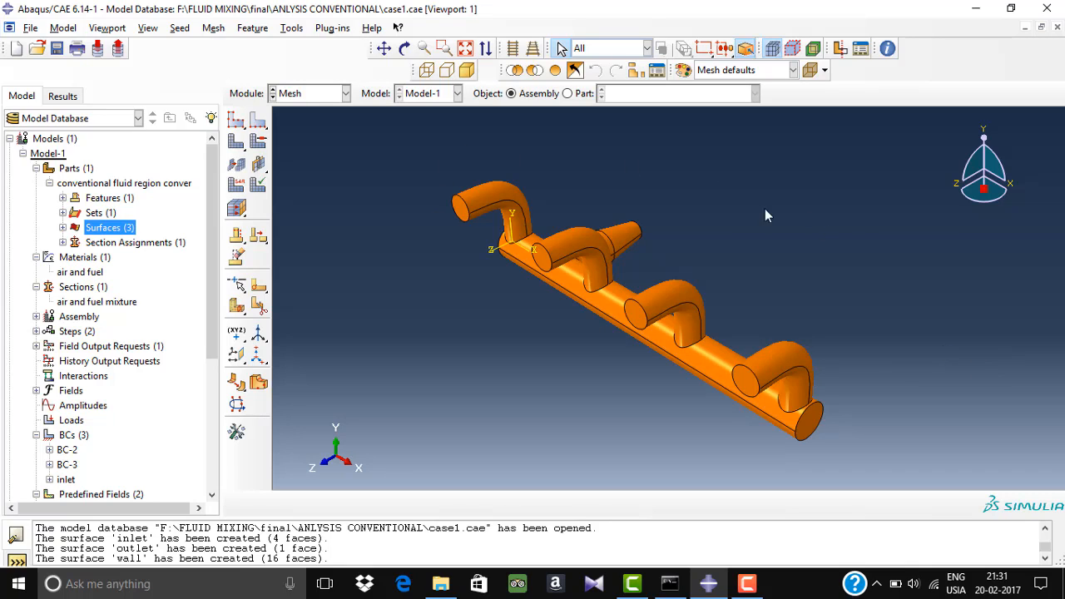
click(214, 27)
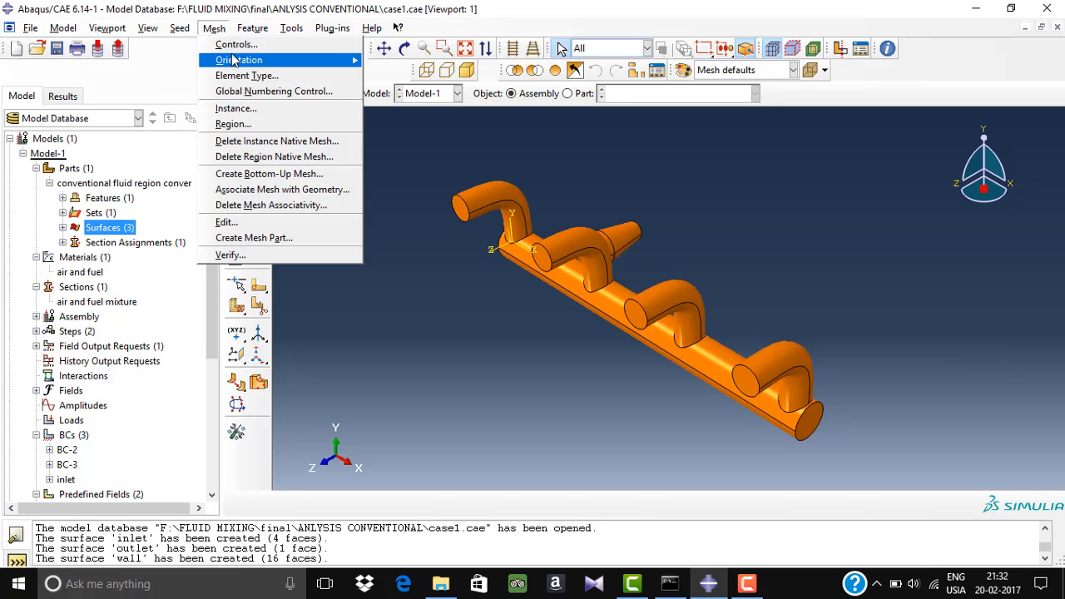
click(236, 44)
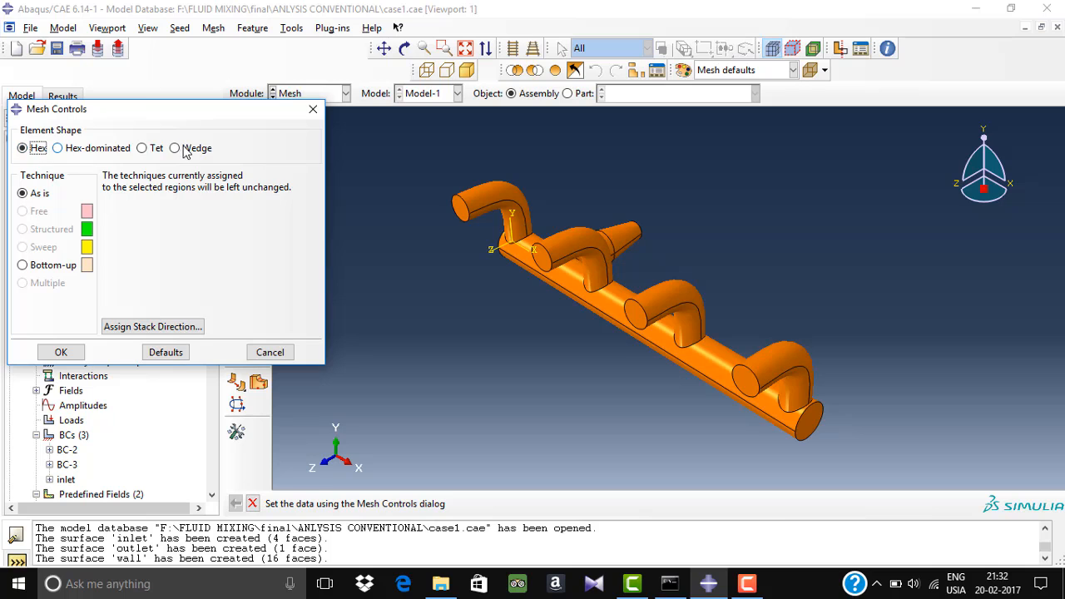
click(153, 160)
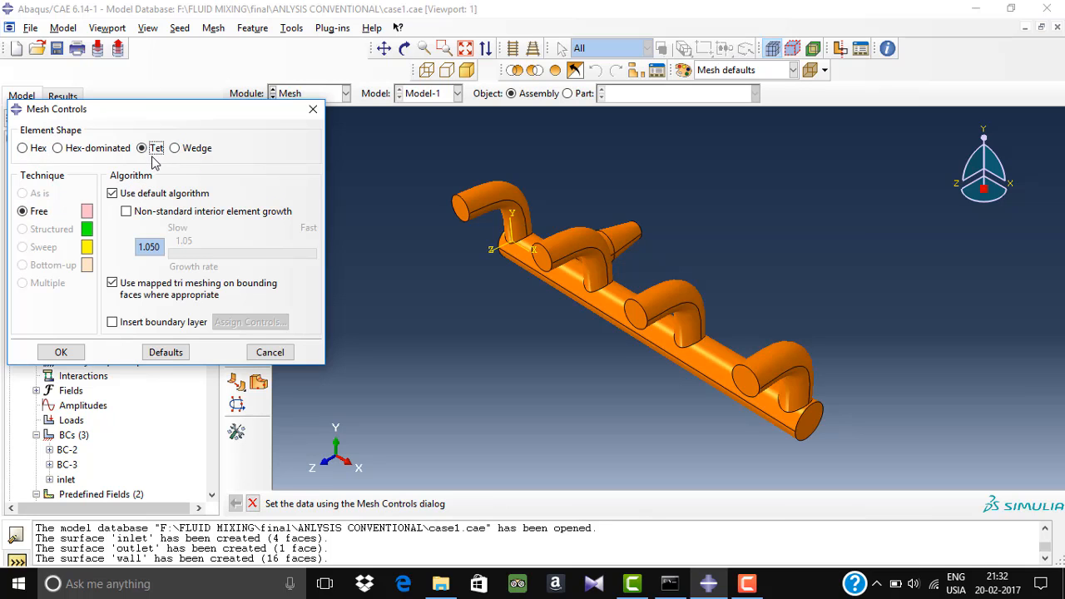
click(58, 352)
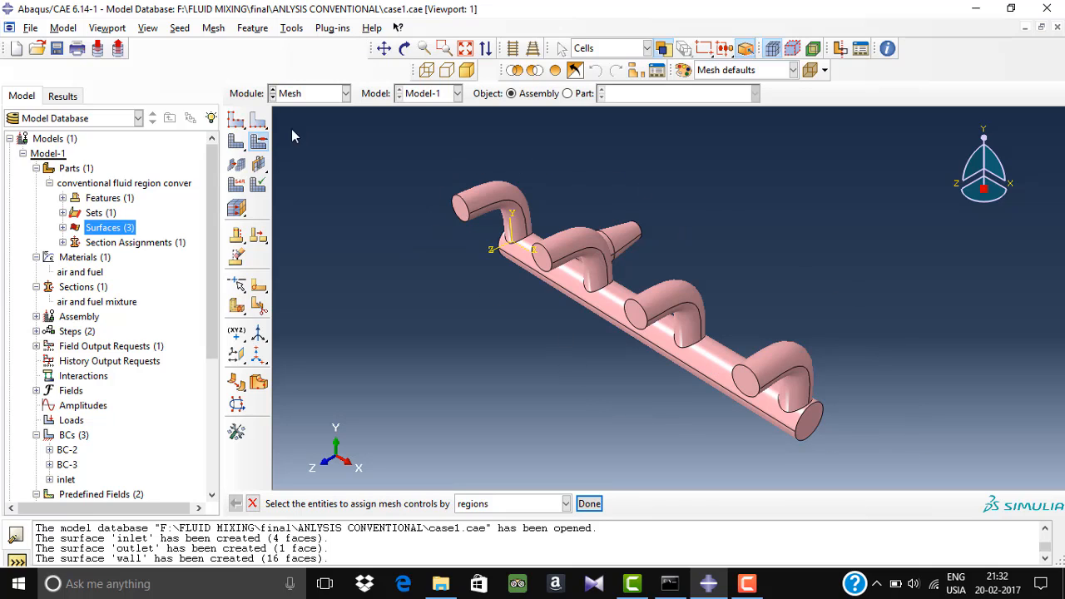
- Seed the part instance with an approximate global size of 0.03 and generate its mesh
click(236, 120)
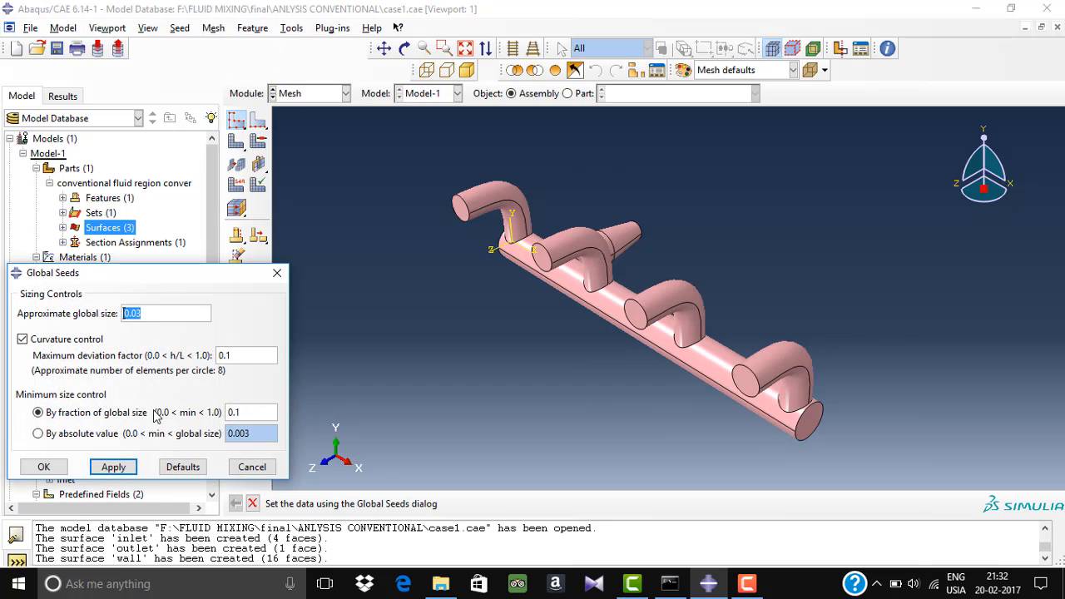
click(100, 469)
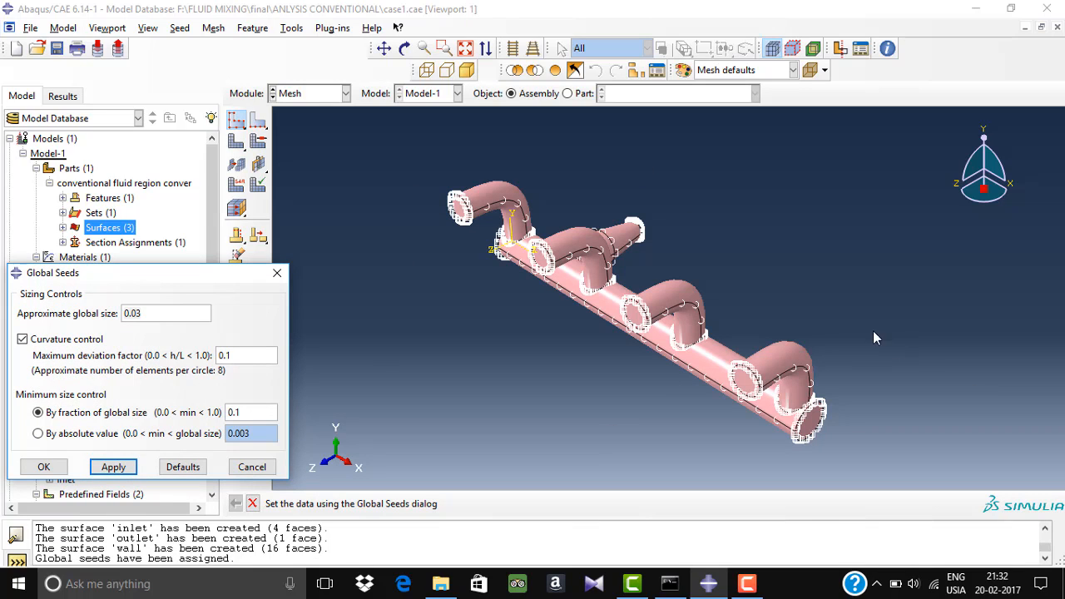
click(38, 468)
click(236, 142)
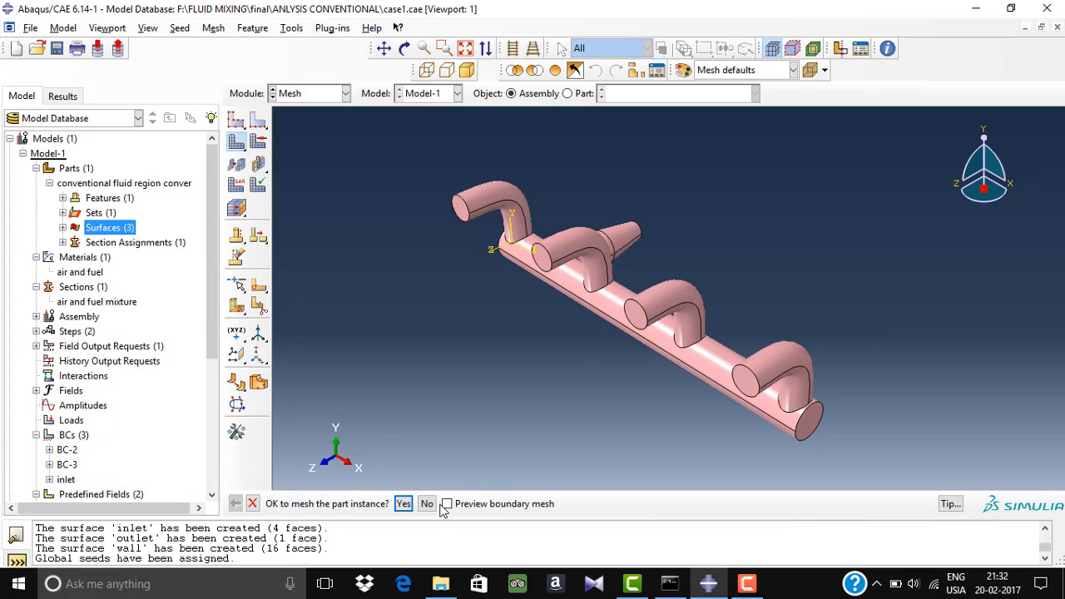
click(403, 504)
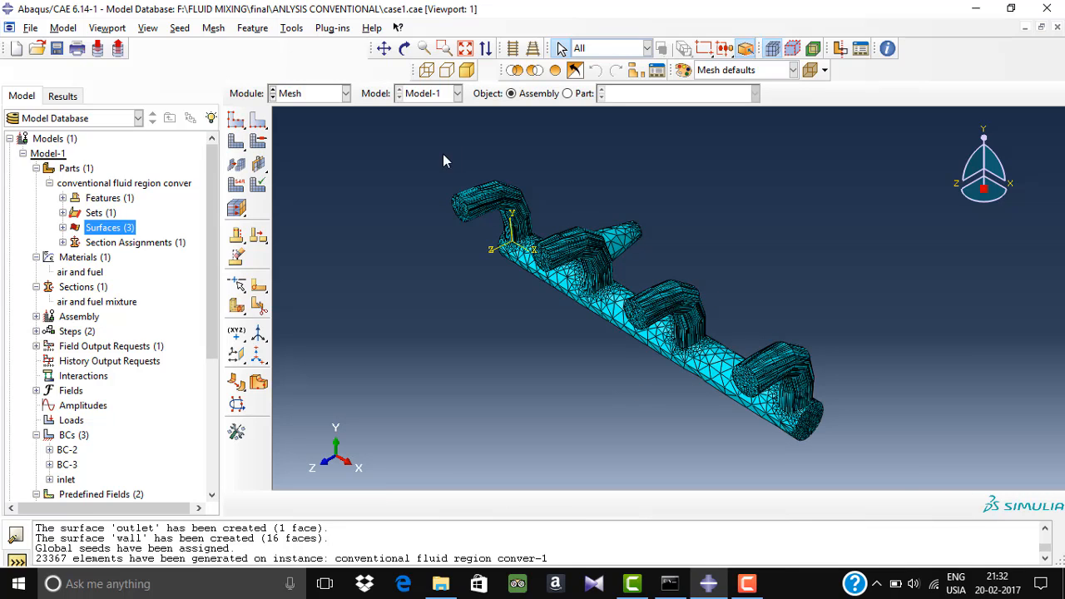
- Switch to the Job module and delete the existing aborted job case1 in the Job Manager
click(346, 93)
click(312, 230)
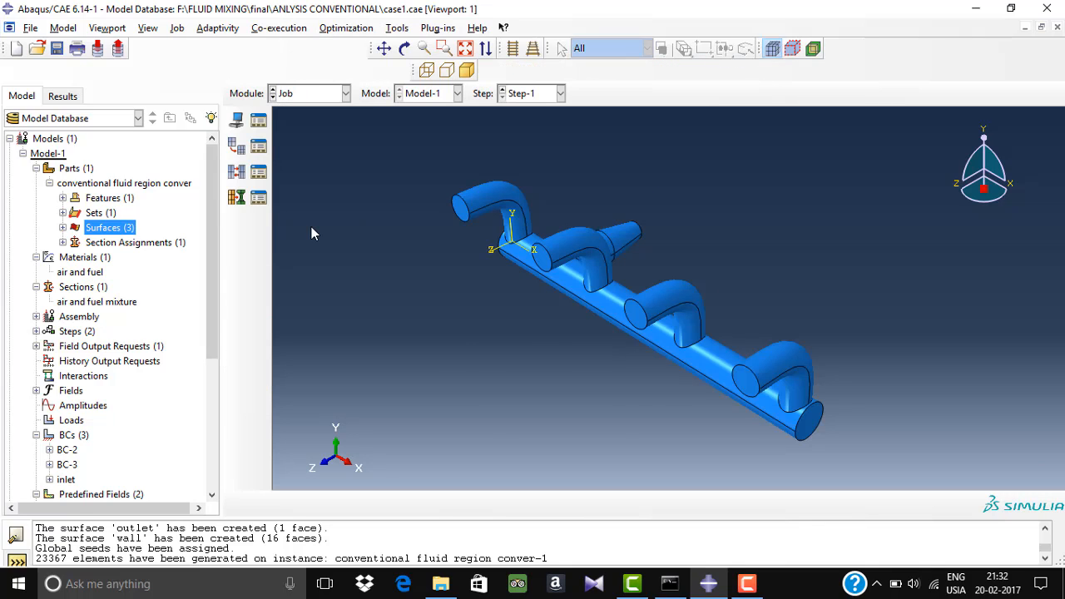
click(259, 125)
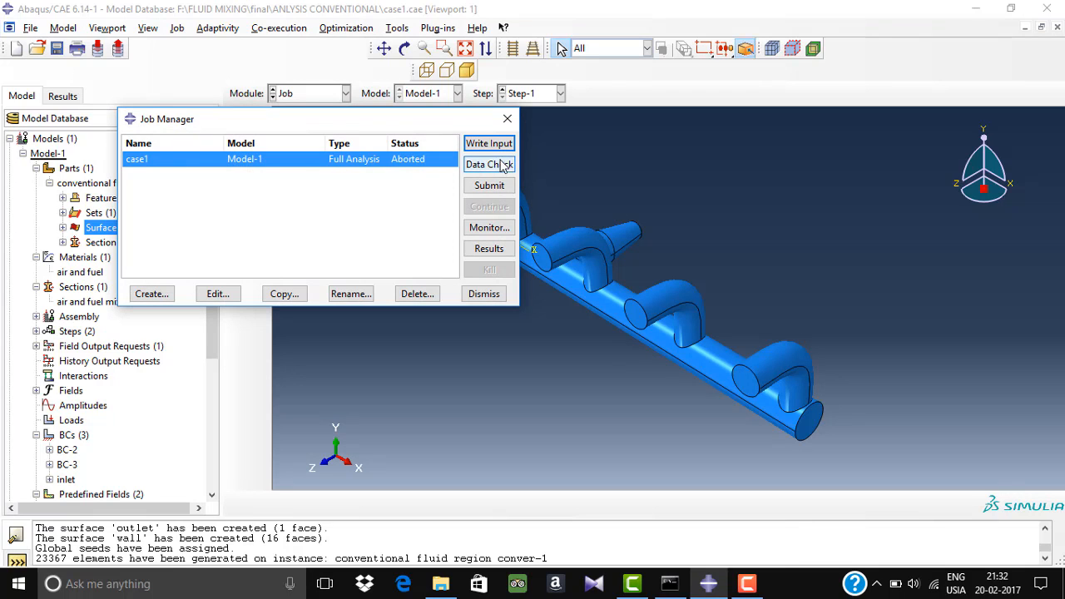
click(432, 293)
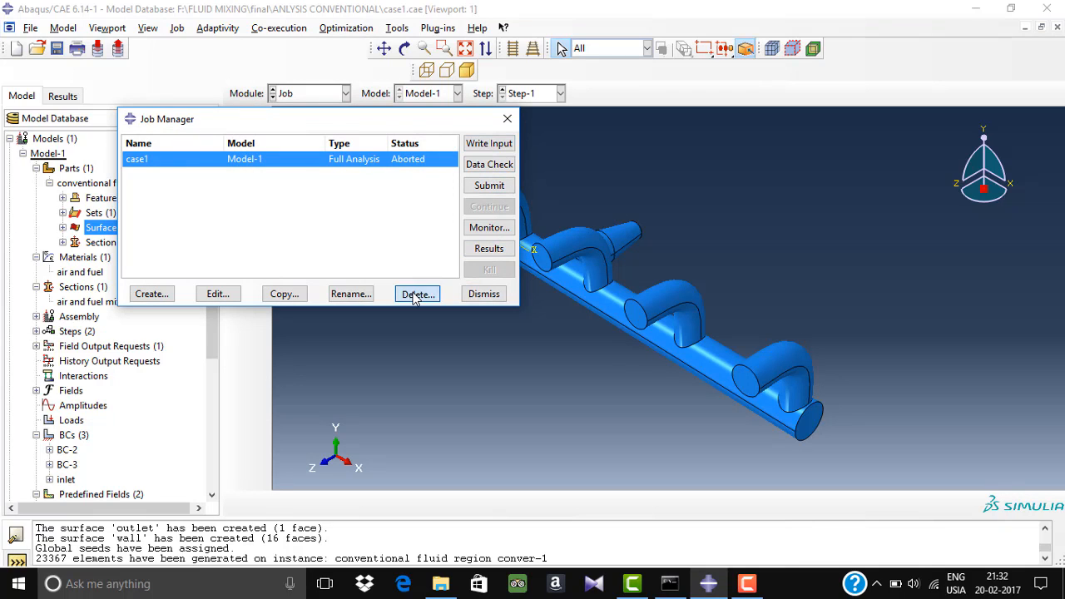
click(471, 327)
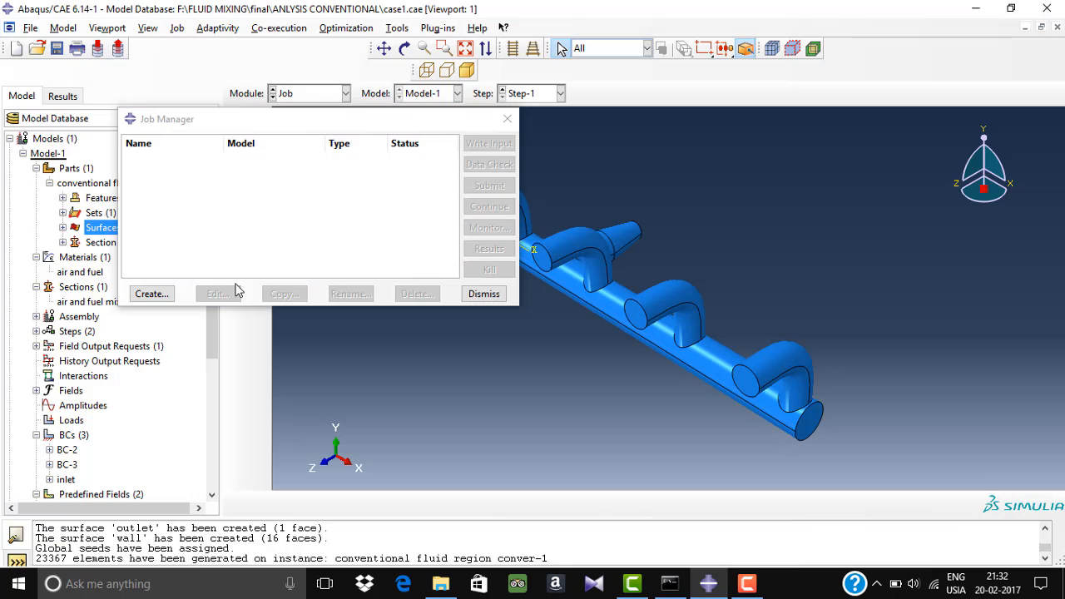
- Create a full-analysis job for Model-1 with the default name and default submission settings
click(153, 293)
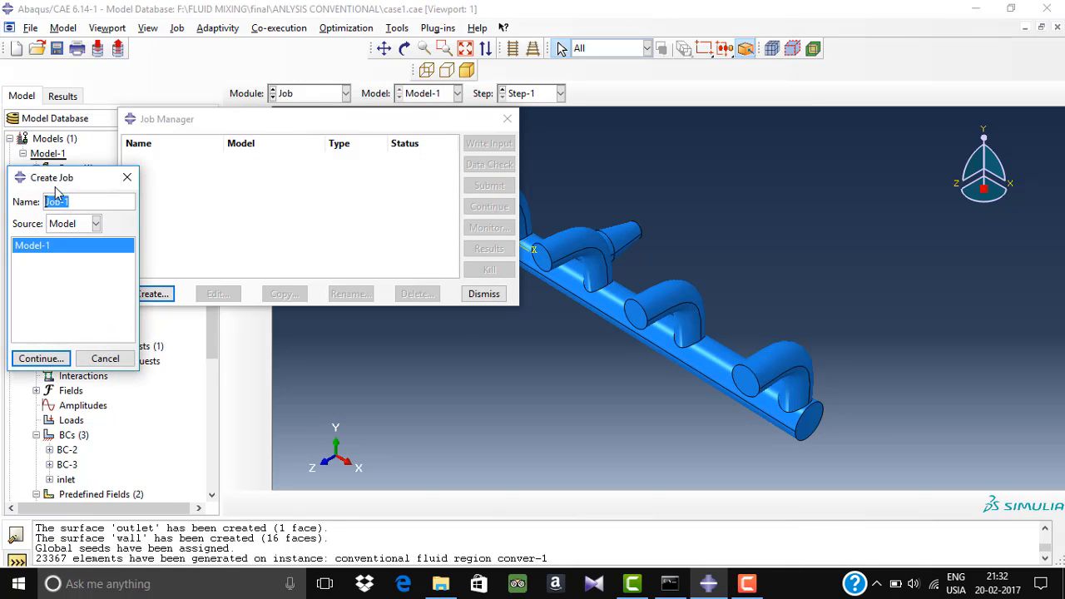
click(47, 360)
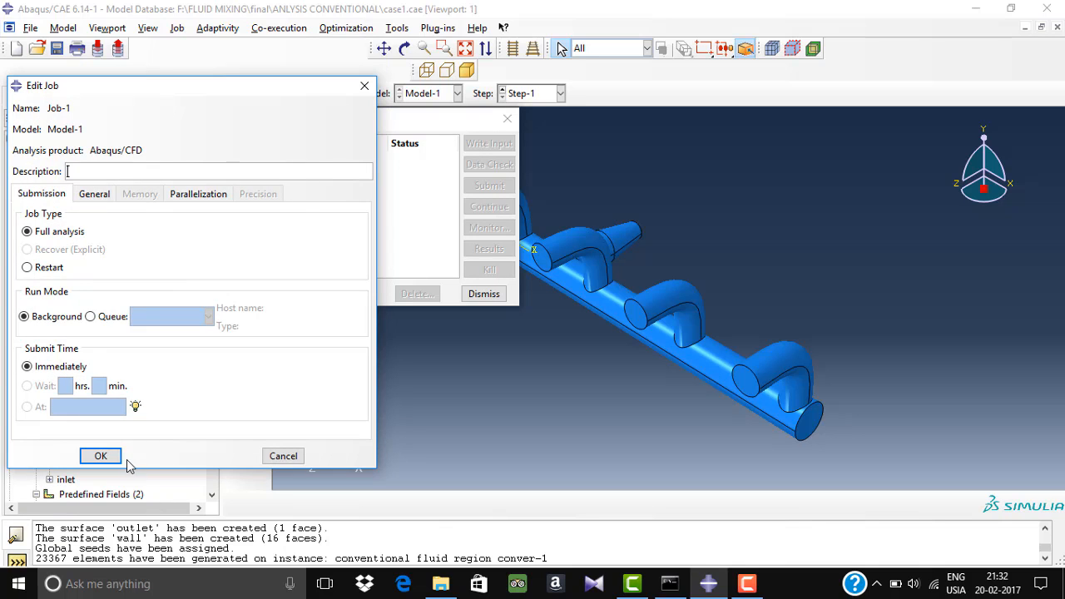
click(100, 456)
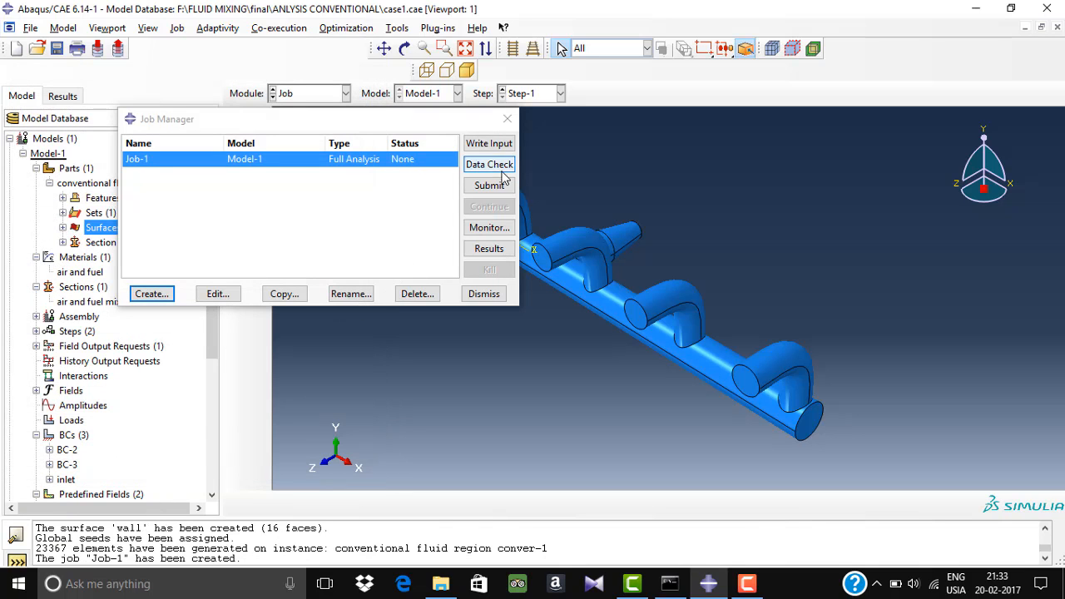
- Submit the new job for analysis and close the Job Manager once it is running
click(498, 188)
click(498, 188)
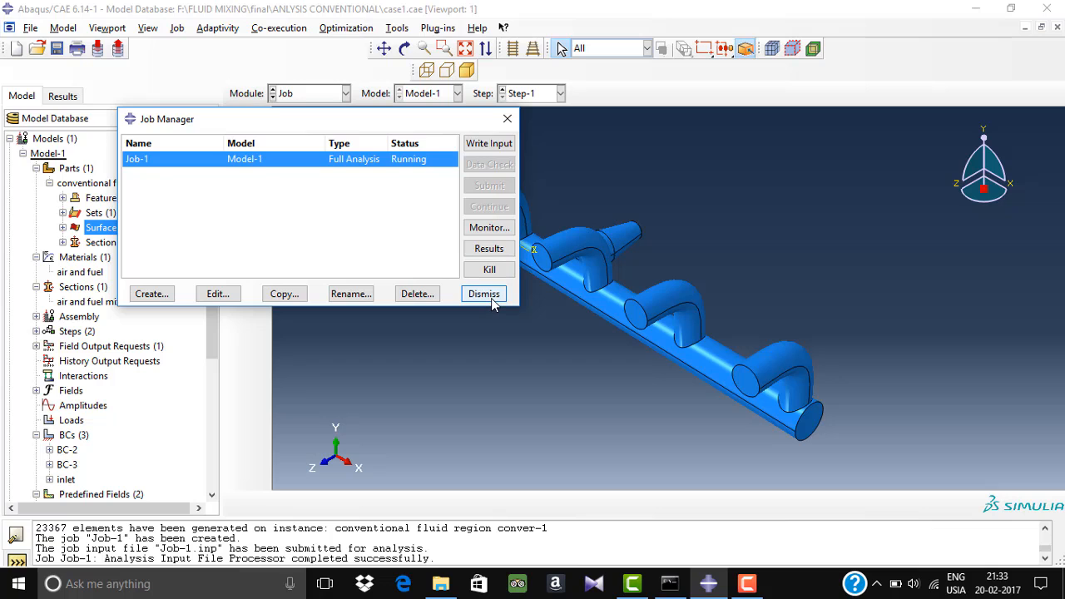
click(507, 118)
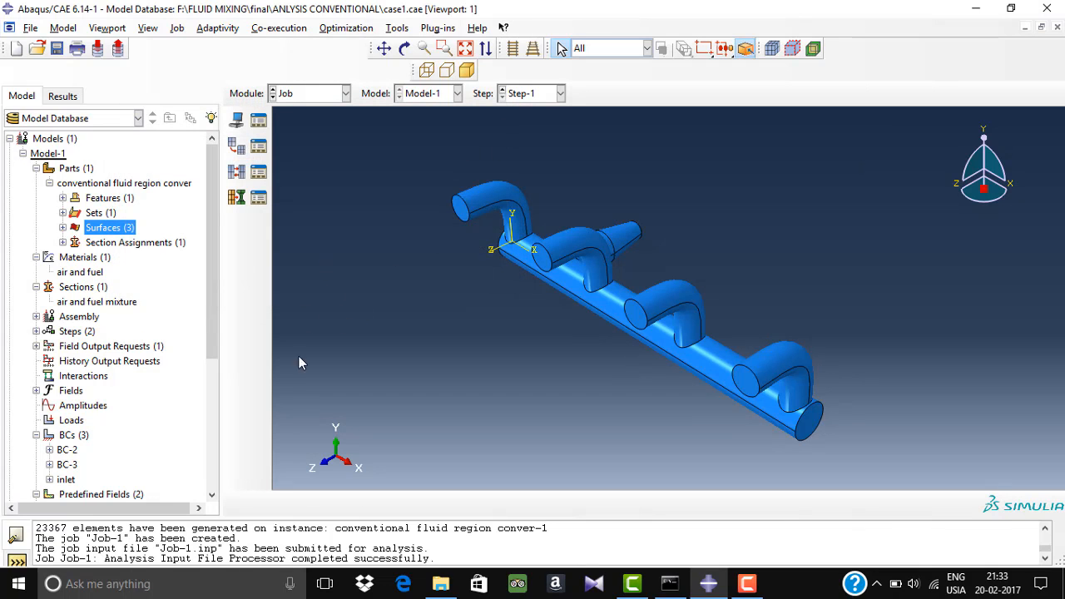
- Expand the jobs in the model tree and open the monitor for the running Job-1
scroll(149, 271, down, 5)
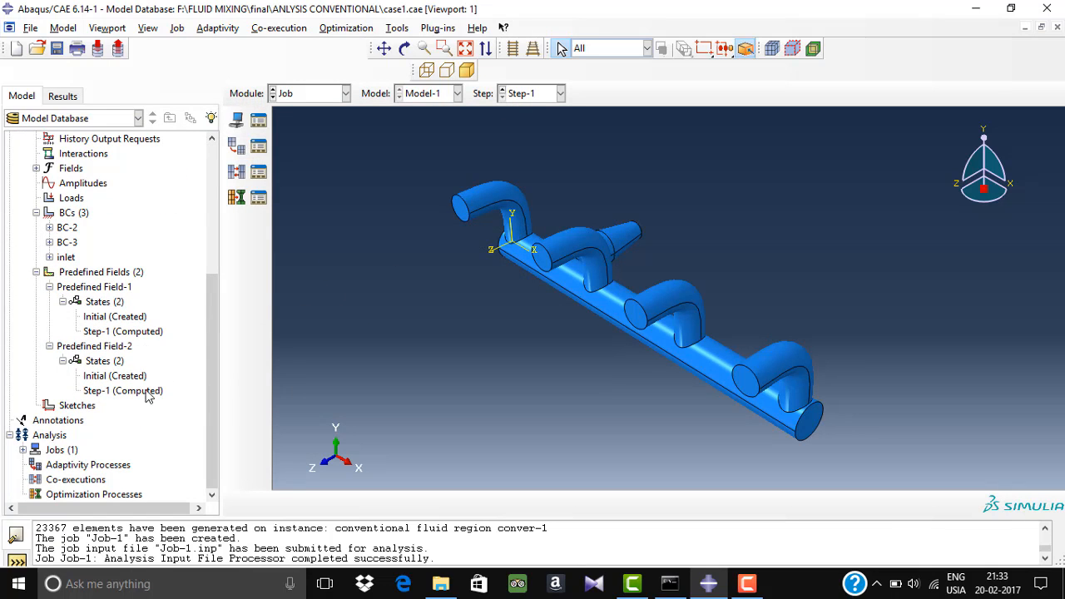
click(23, 449)
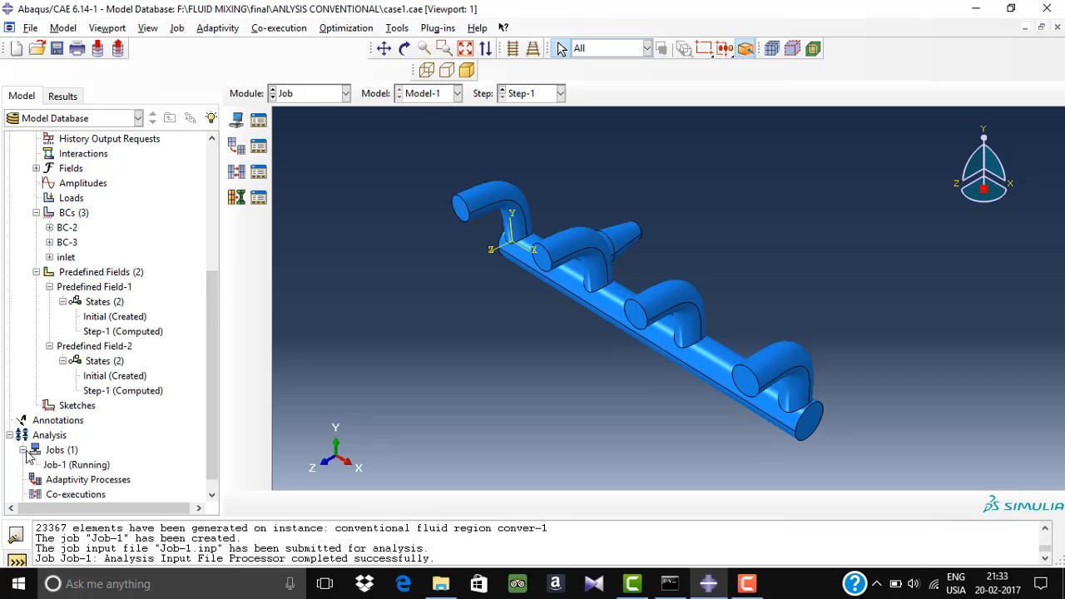
right_click(93, 467)
click(129, 509)
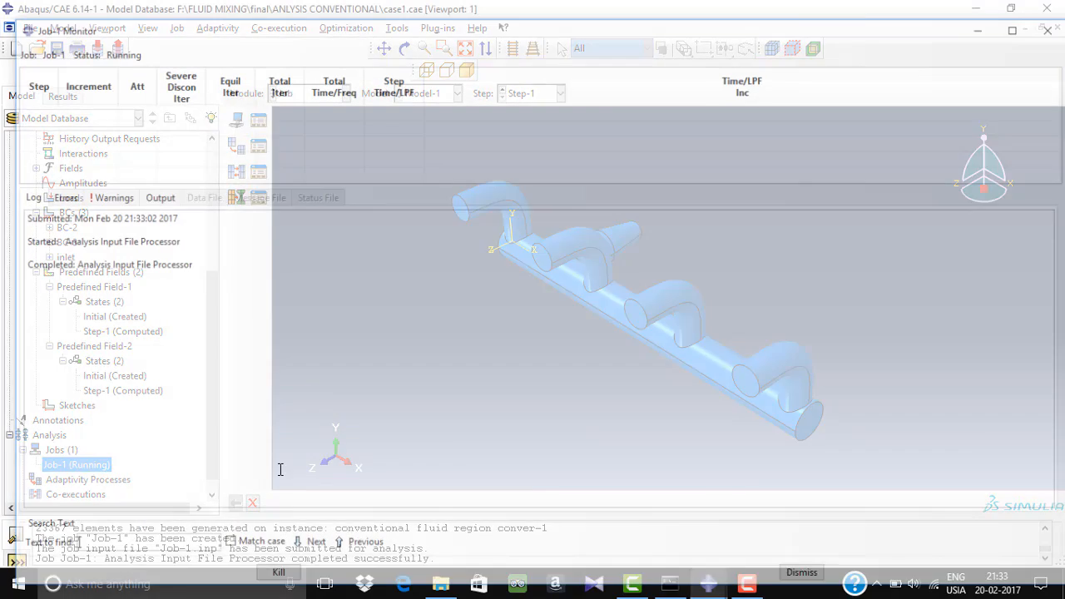